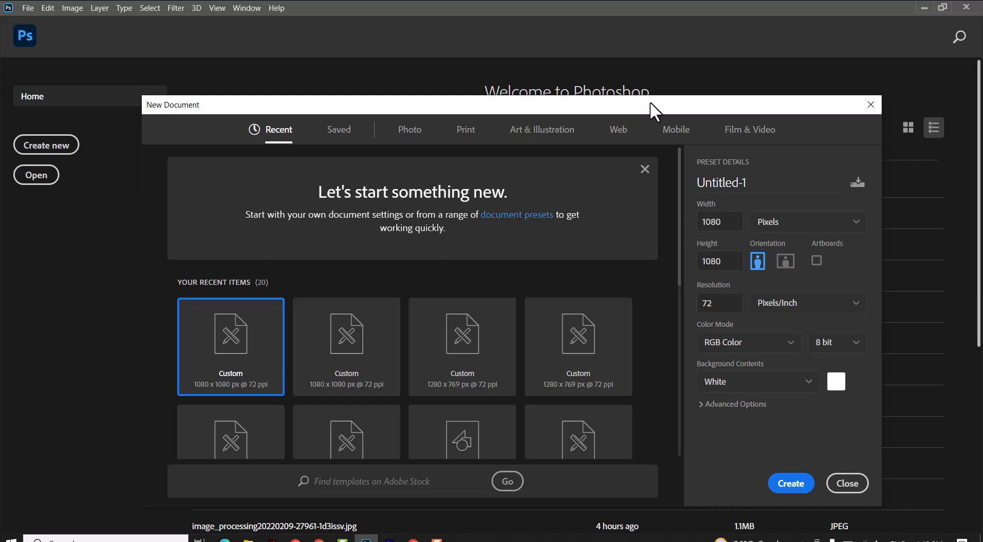
# Step: Create a 1080 × 1080 px document at 72 ppi and draw a circle about 525 px across with the Ellipse tool
pyautogui.click(780, 487)
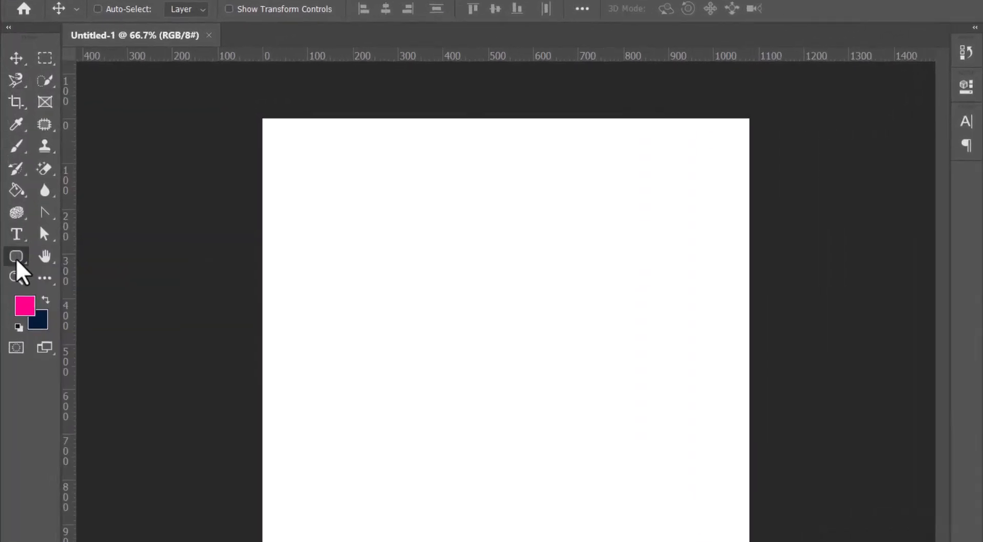
pyautogui.moveTo(13, 215); pyautogui.dragTo(40, 233)
pyautogui.click(57, 291)
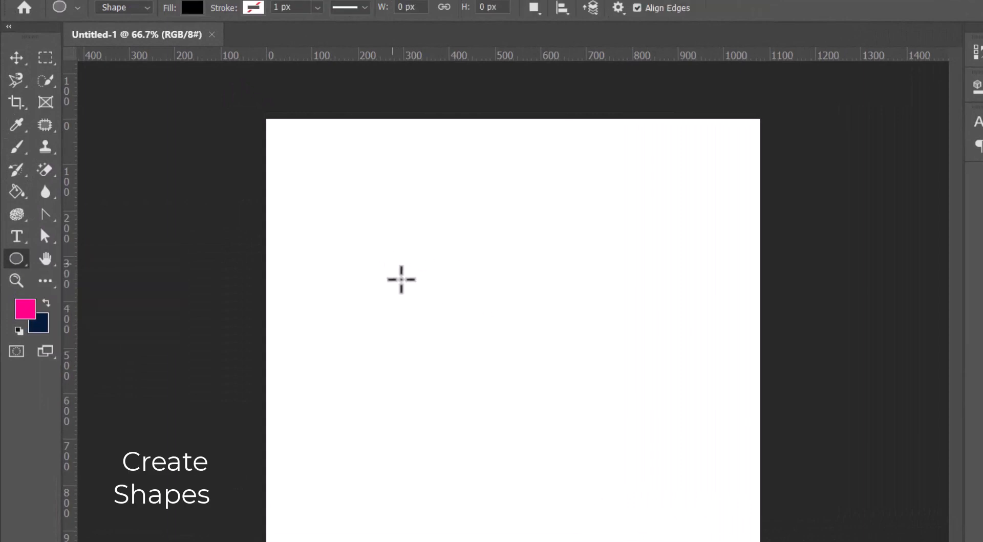
pyautogui.moveTo(395, 266); pyautogui.dragTo(582, 494)
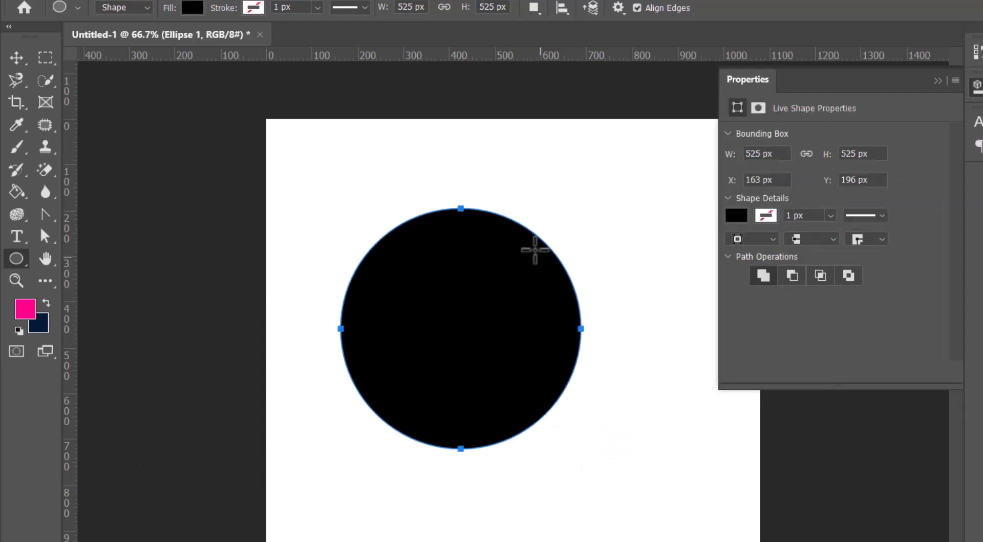
# Step: Add three smaller overlapping circles of about 295, 231 and 218 px to the same shape around its lower right
pyautogui.moveTo(558, 303); pyautogui.dragTo(680, 401)
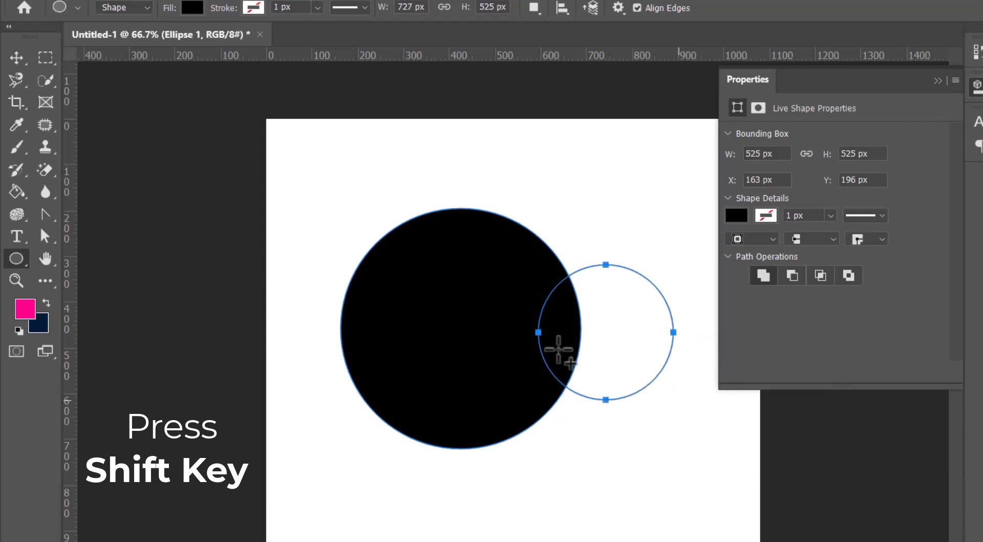
pyautogui.moveTo(535, 336); pyautogui.dragTo(652, 462)
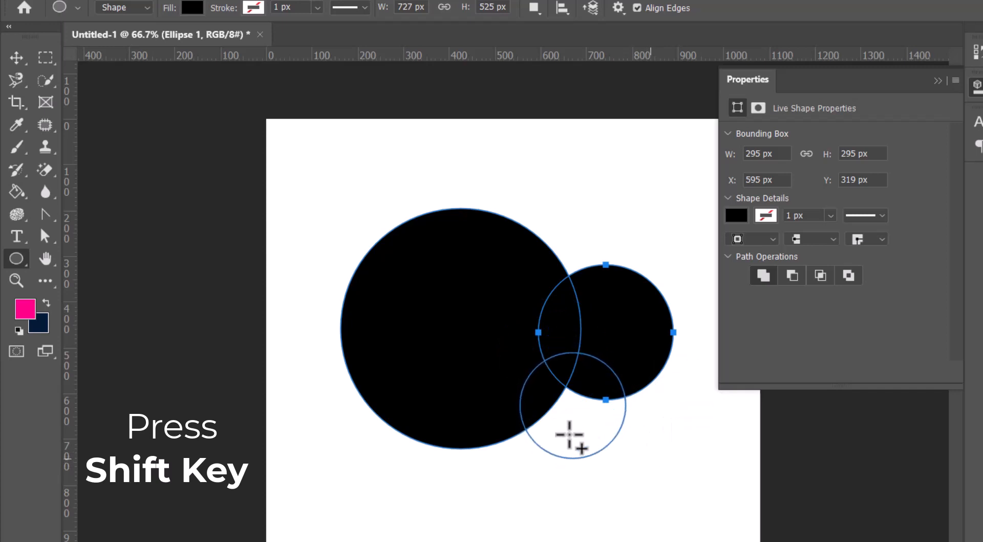
pyautogui.moveTo(444, 406); pyautogui.dragTo(568, 509)
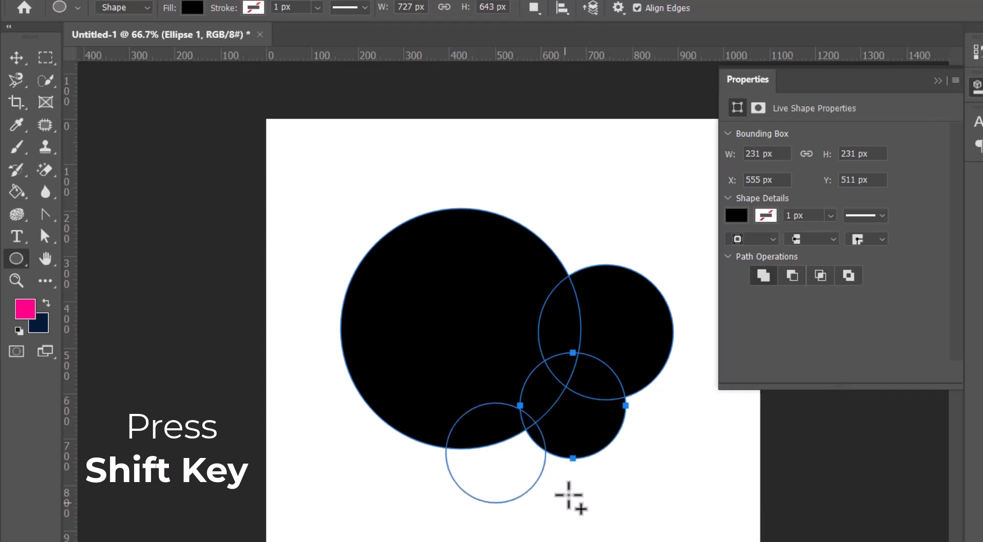
pyautogui.press('v')
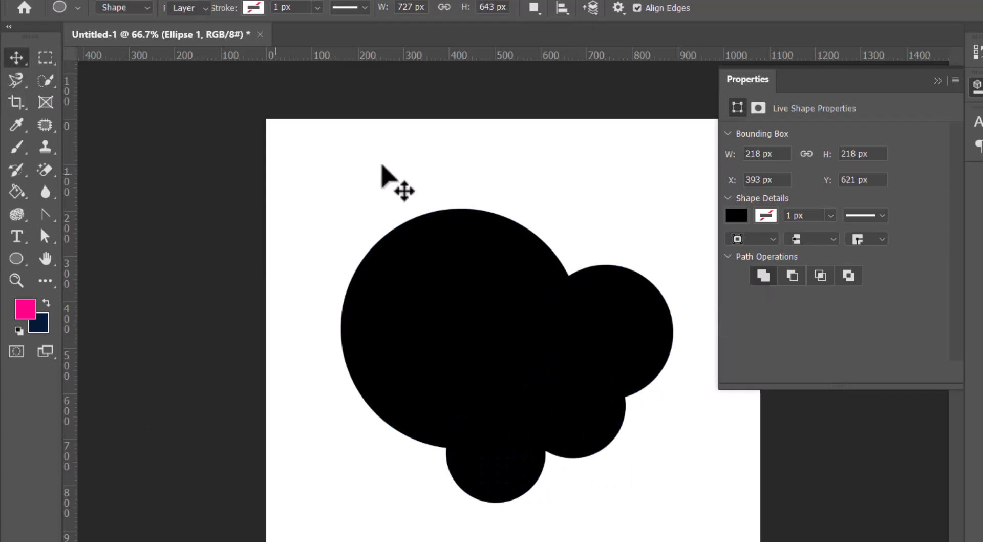
# Step: Set the circle shape's fill colour to the pink swatch
pyautogui.click(16, 259)
pyautogui.click(192, 7)
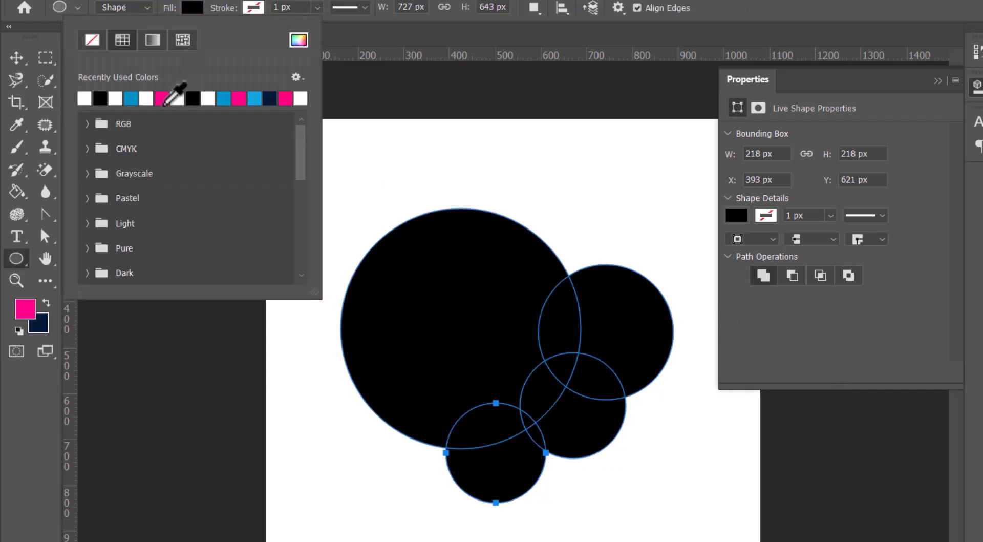
pyautogui.click(163, 101)
pyautogui.click(17, 59)
pyautogui.click(938, 81)
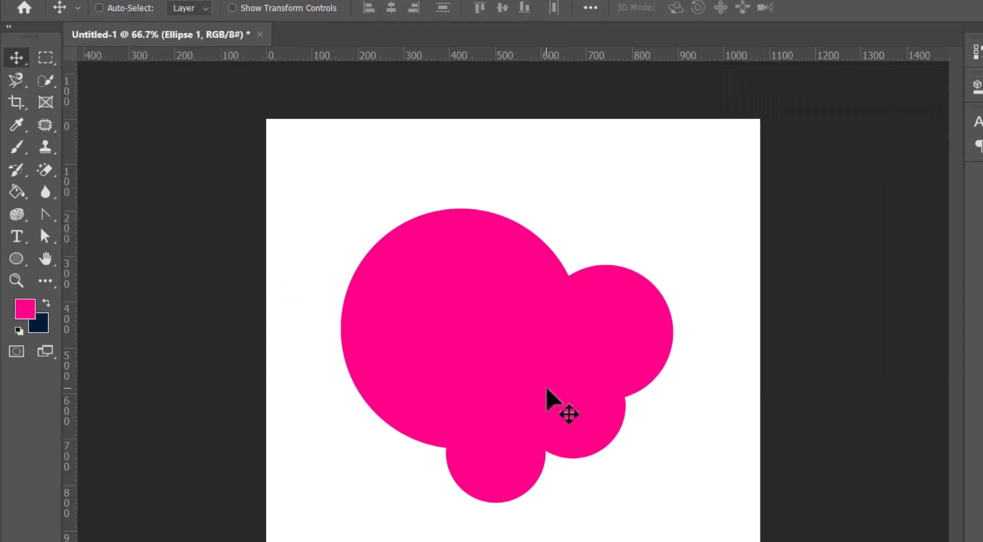
# Step: Place the photo of the woman in the pink dress from the Summer Fashion folder into the document
pyautogui.moveTo(546, 386); pyautogui.dragTo(582, 386)
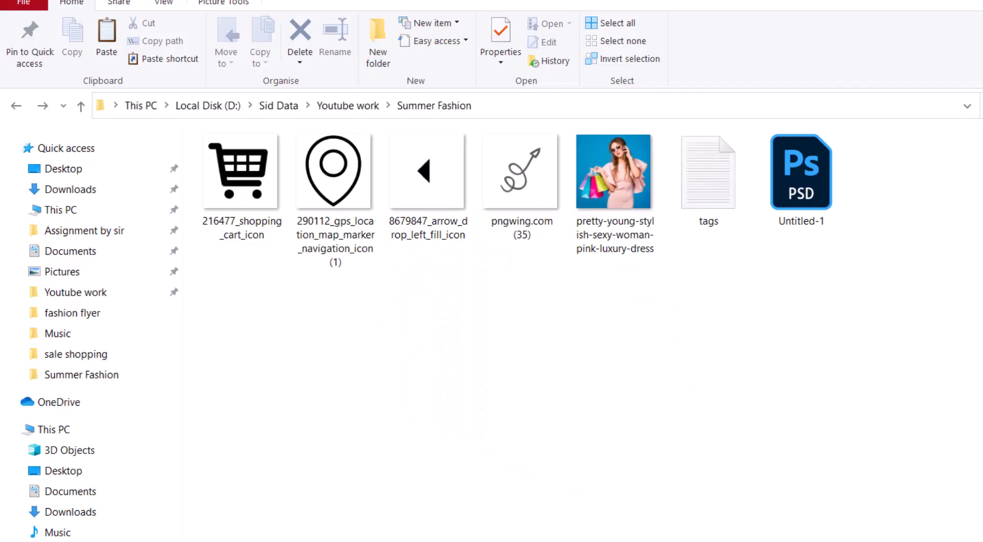
pyautogui.click(614, 171)
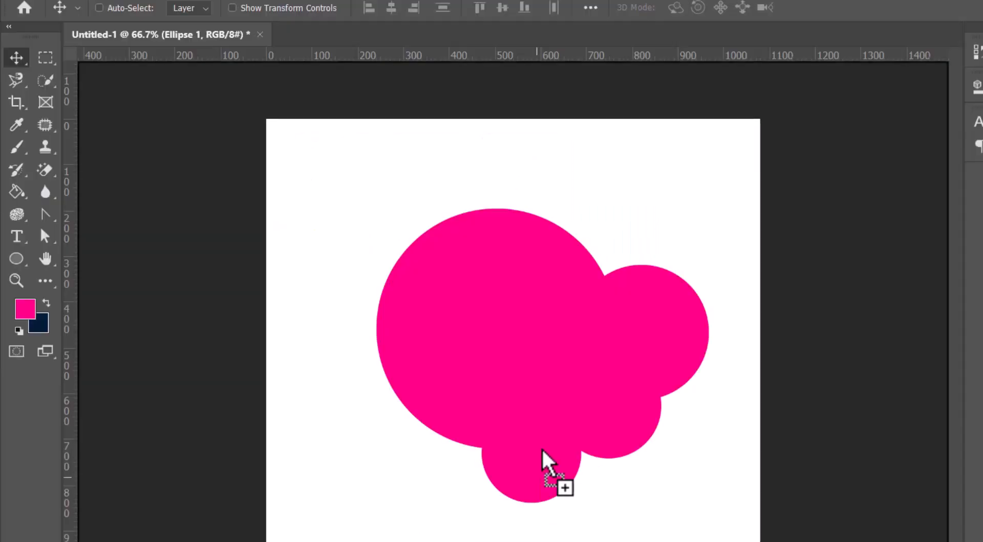
pyautogui.moveTo(549, 465); pyautogui.dragTo(542, 421)
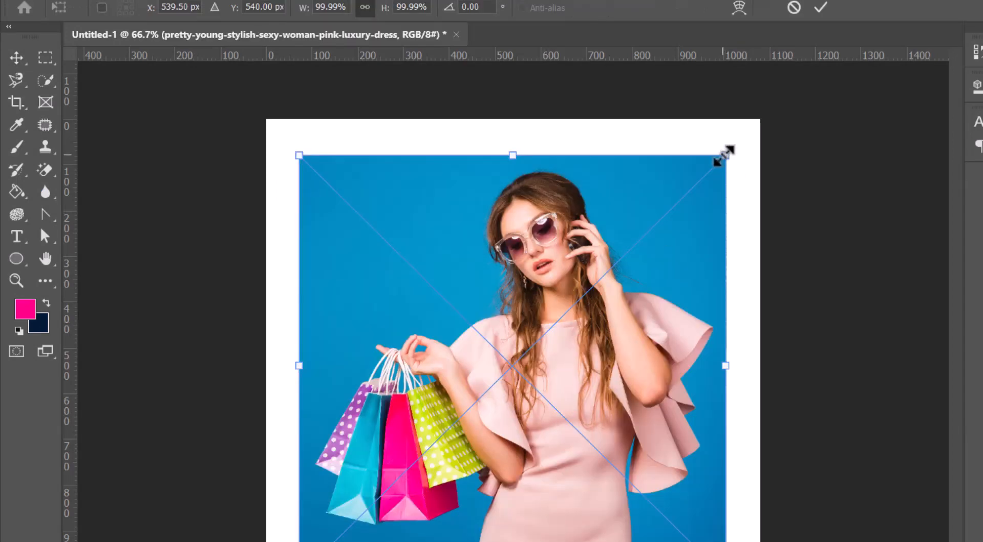
# Step: Scale the placed photo down to about 78% over the circles and flip it horizontally
pyautogui.moveTo(725, 155); pyautogui.dragTo(634, 240)
pyautogui.moveTo(574, 227); pyautogui.dragTo(572, 233)
pyautogui.moveTo(492, 379); pyautogui.dragTo(561, 314)
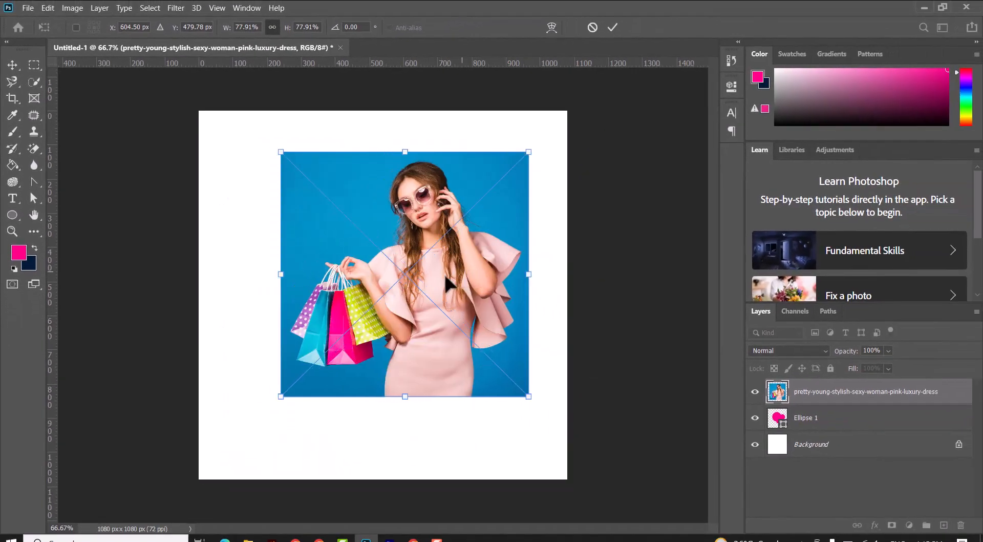
pyautogui.rightClick(540, 318)
pyautogui.click(501, 474)
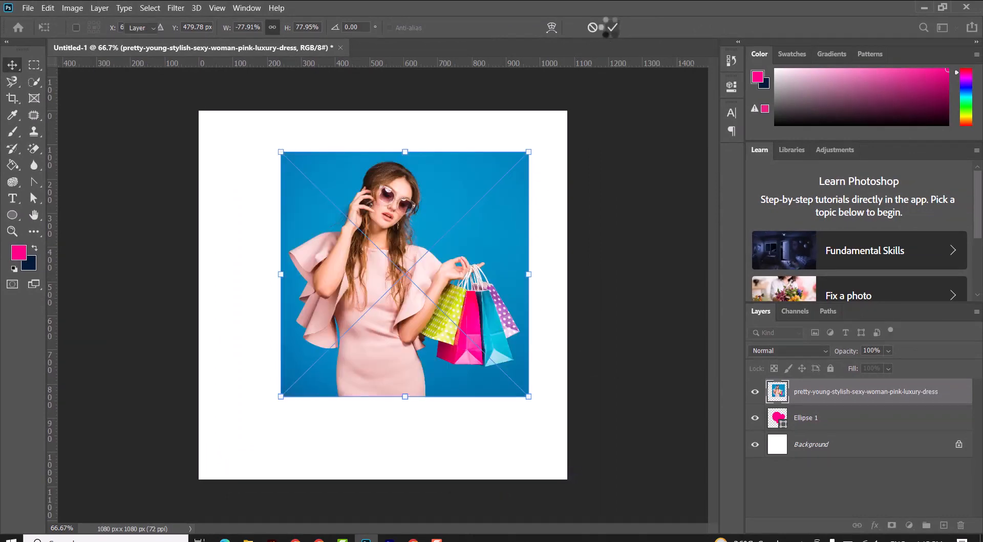
# Step: Create a clipping mask so the photo shows only inside the circle shape
pyautogui.rightClick(907, 394)
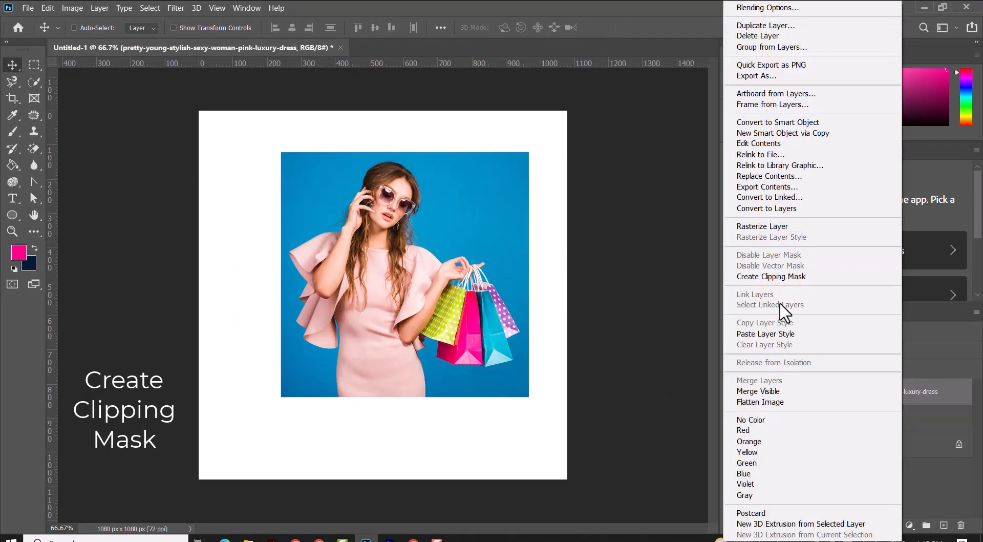
pyautogui.click(771, 277)
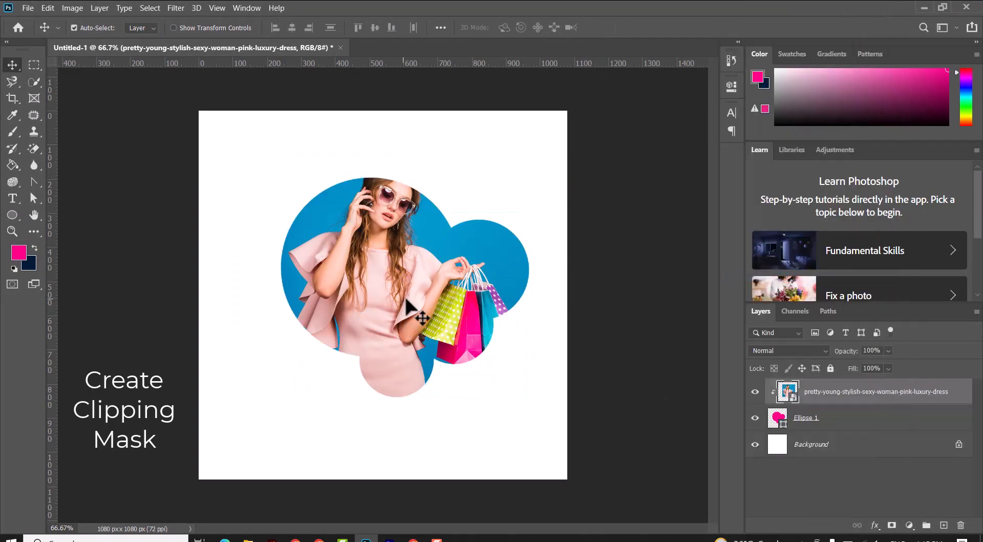
# Step: Free-transform the clipped photo to reposition and resize it within the circles, then commit
pyautogui.hotkey('ctrl', 't')
pyautogui.moveTo(280, 155); pyautogui.dragTo(288, 158)
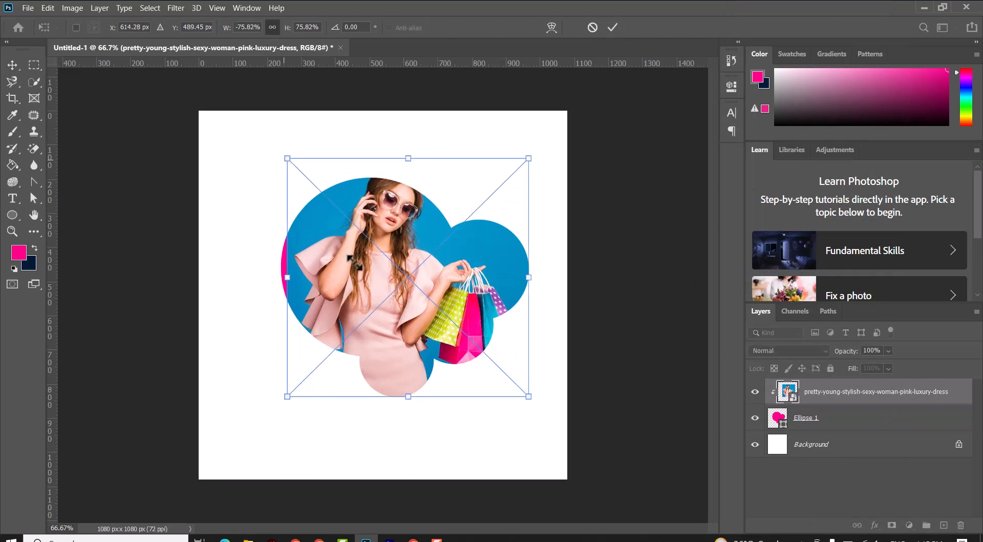
pyautogui.moveTo(354, 262); pyautogui.dragTo(354, 282)
pyautogui.moveTo(523, 296); pyautogui.dragTo(527, 296)
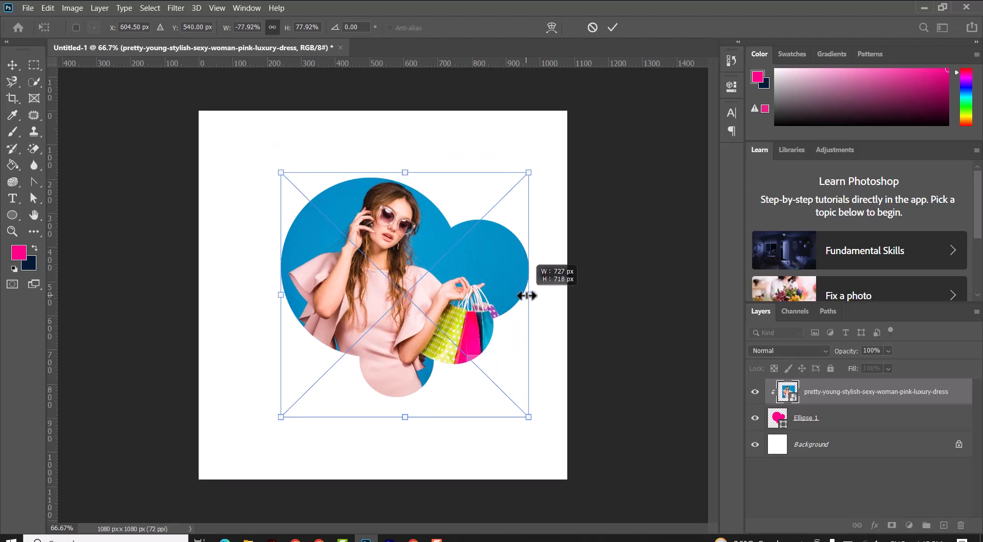
pyautogui.click(612, 26)
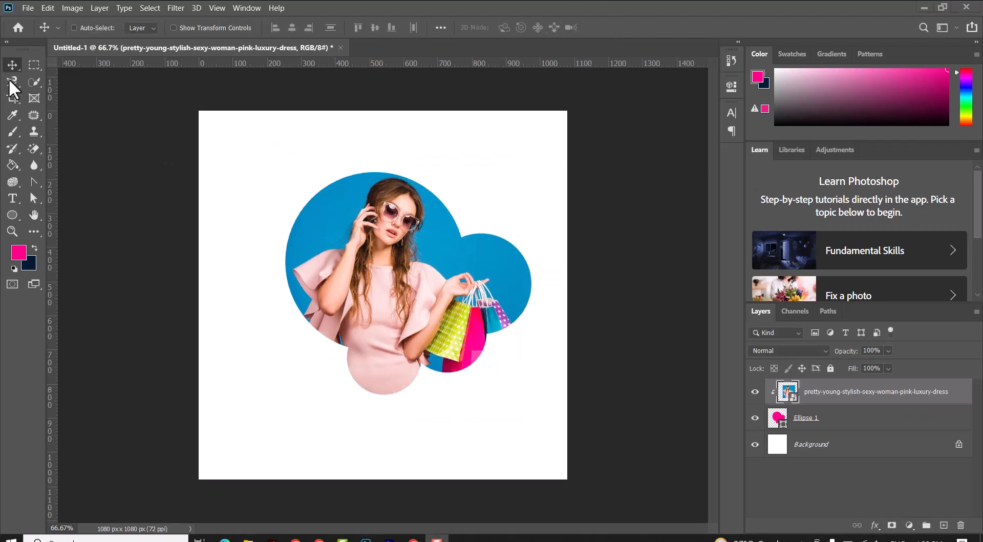
# Step: Select both the circle shape and photo layers and move them together right and down on the canvas
pyautogui.click(840, 421)
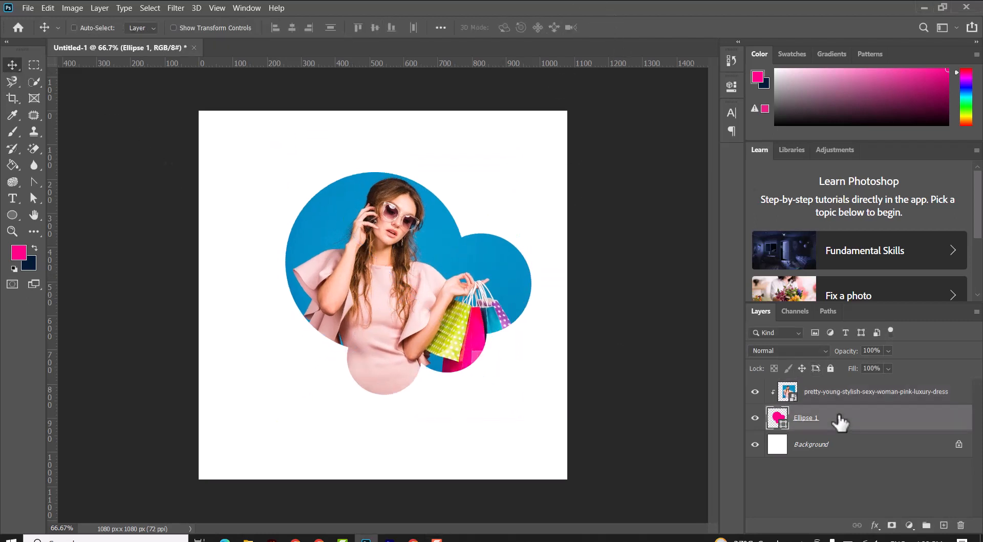
pyautogui.keyDown('shift'); pyautogui.click(840, 401); pyautogui.keyUp('shift')
pyautogui.press('Right')
pyautogui.press('Right')
pyautogui.press('Right')
pyautogui.press('Right')
pyautogui.press('Right')
pyautogui.press('Right')
pyautogui.press('Right')
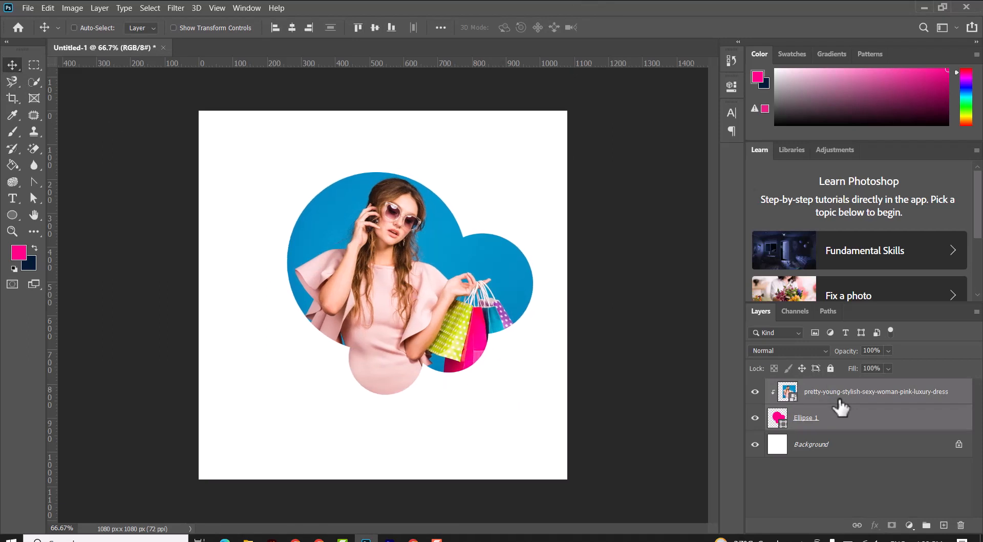
pyautogui.press('Right')
pyautogui.press('Right')
pyautogui.press('Right')
pyautogui.press('Right')
pyautogui.press('Right')
pyautogui.press('Right')
pyautogui.press('Right')
pyautogui.press('Right')
pyautogui.press('Right')
pyautogui.press('Right')
pyautogui.press('Right')
pyautogui.press('Right')
pyautogui.press('Right')
pyautogui.press('Right')
pyautogui.press('Right')
pyautogui.press('Right')
pyautogui.press('Right')
pyautogui.press('Right')
pyautogui.press('Right')
pyautogui.press('Right')
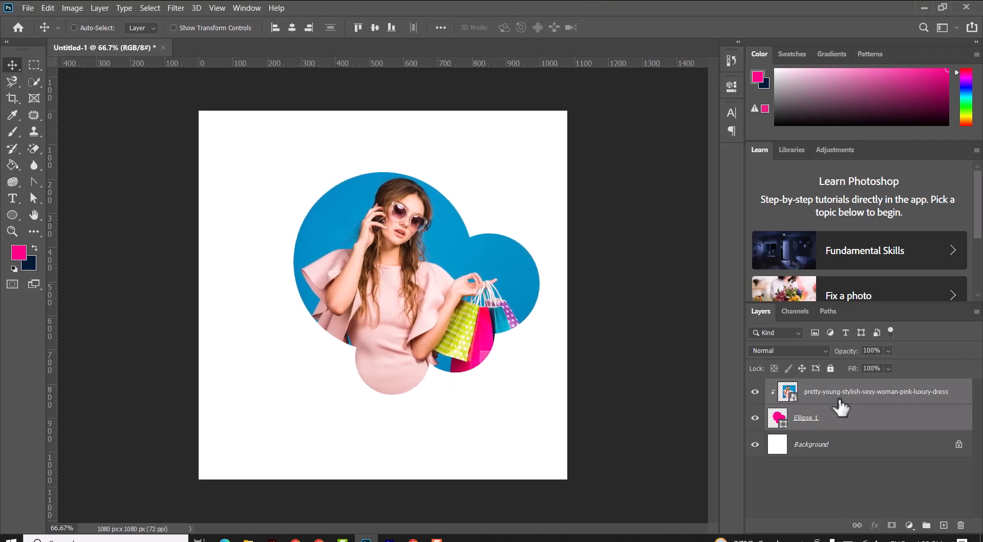
pyautogui.press('Right')
pyautogui.press('Right')
pyautogui.press('Right')
pyautogui.press('Right')
pyautogui.press('Right')
pyautogui.press('Right')
pyautogui.press('Right')
pyautogui.press('Right')
pyautogui.press('Right')
pyautogui.press('Right')
pyautogui.press('Right')
pyautogui.press('Right')
pyautogui.press('Right')
pyautogui.press('Right')
pyautogui.press('Right')
pyautogui.press('Right')
pyautogui.press('Right')
pyautogui.press('Right')
pyautogui.press('Right')
pyautogui.press('Right')
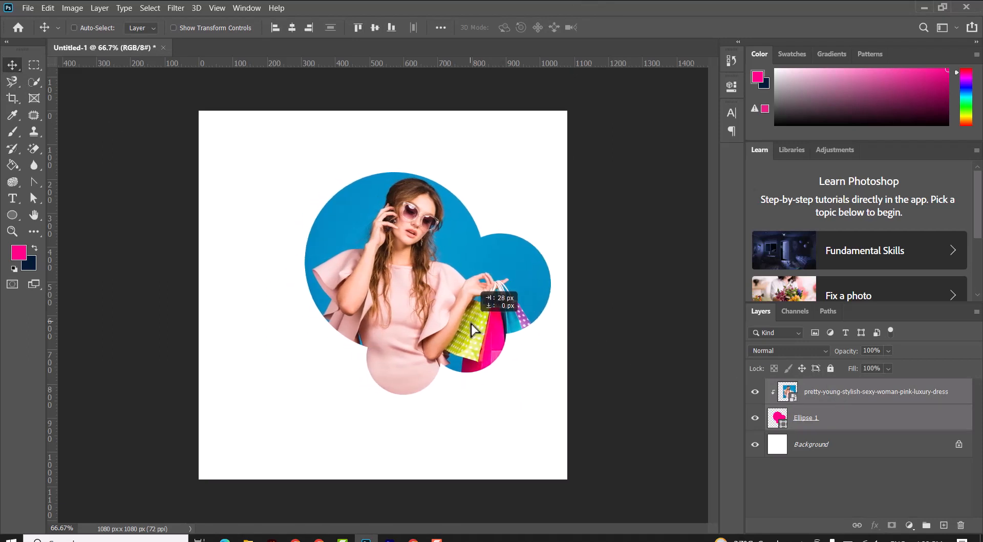
pyautogui.moveTo(477, 276); pyautogui.dragTo(481, 309)
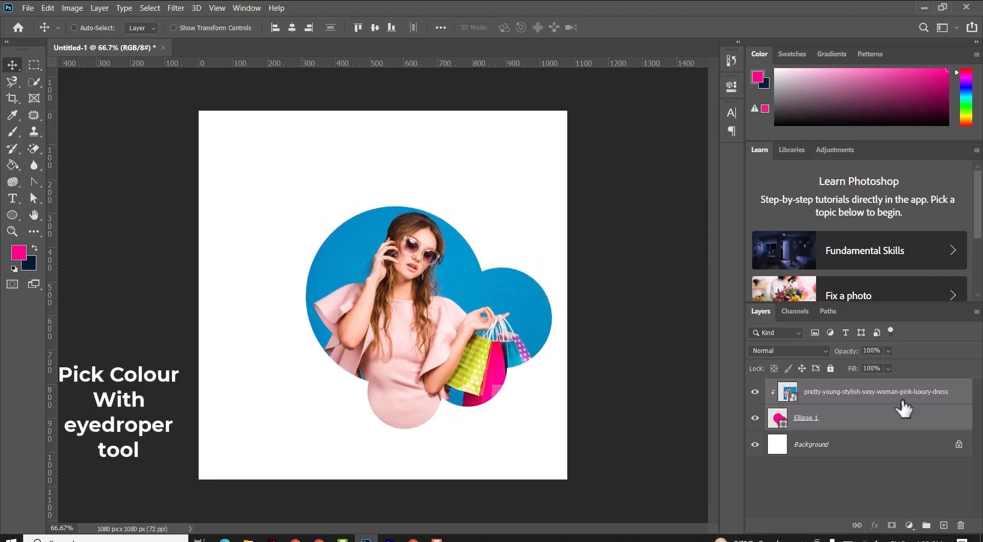
# Step: Fill the Background layer with the pink foreground colour using the Paint Bucket
pyautogui.click(903, 403)
pyautogui.click(858, 425)
pyautogui.click(866, 398)
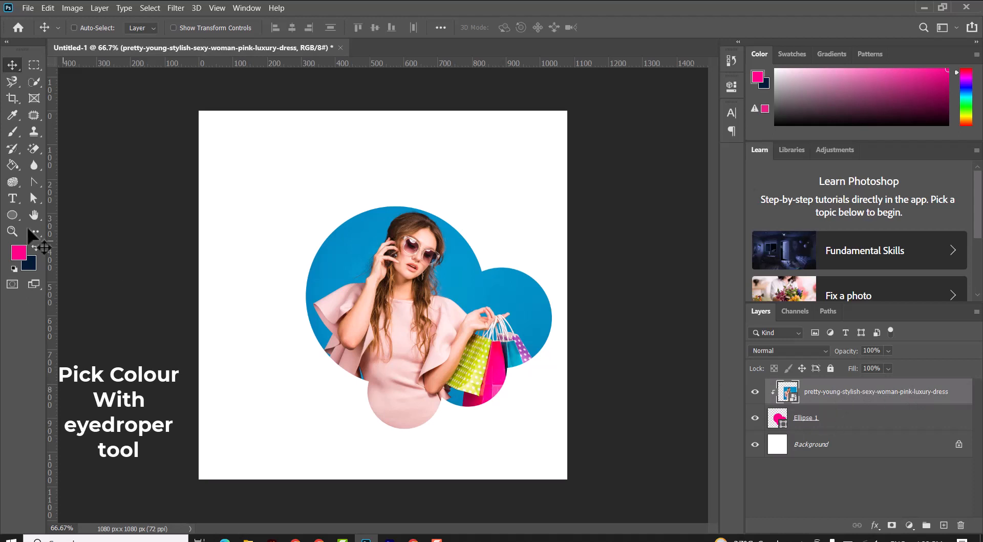
pyautogui.click(13, 114)
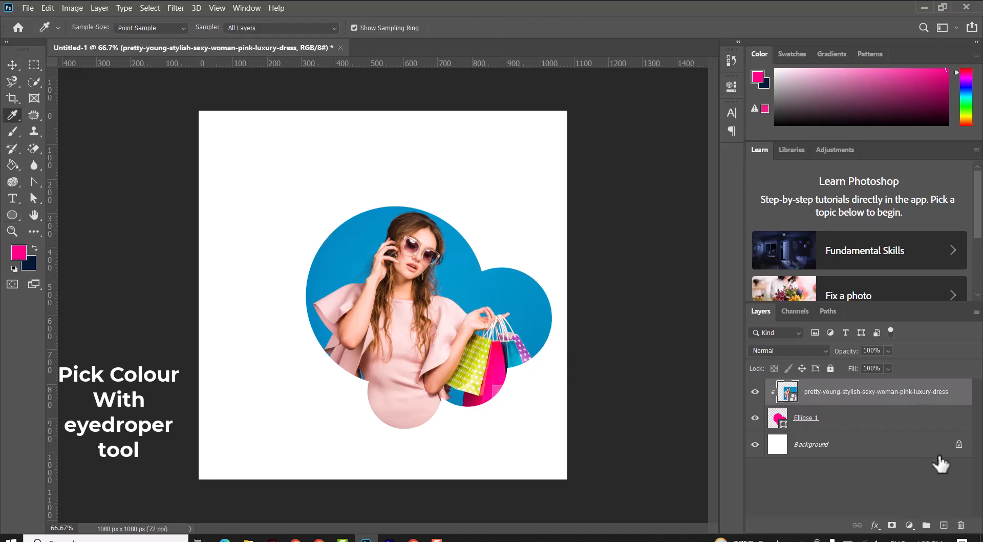
pyautogui.click(865, 450)
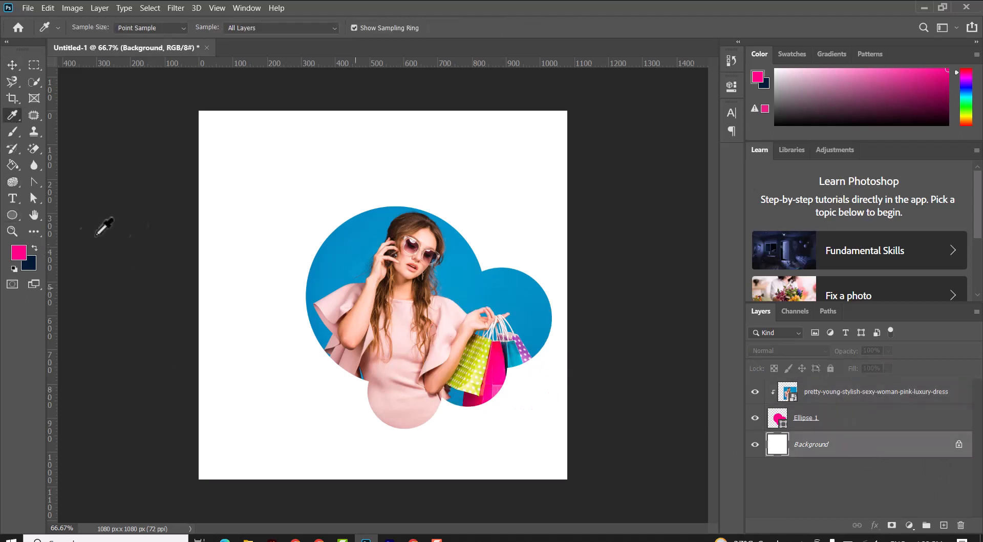
pyautogui.click(12, 167)
pyautogui.click(259, 314)
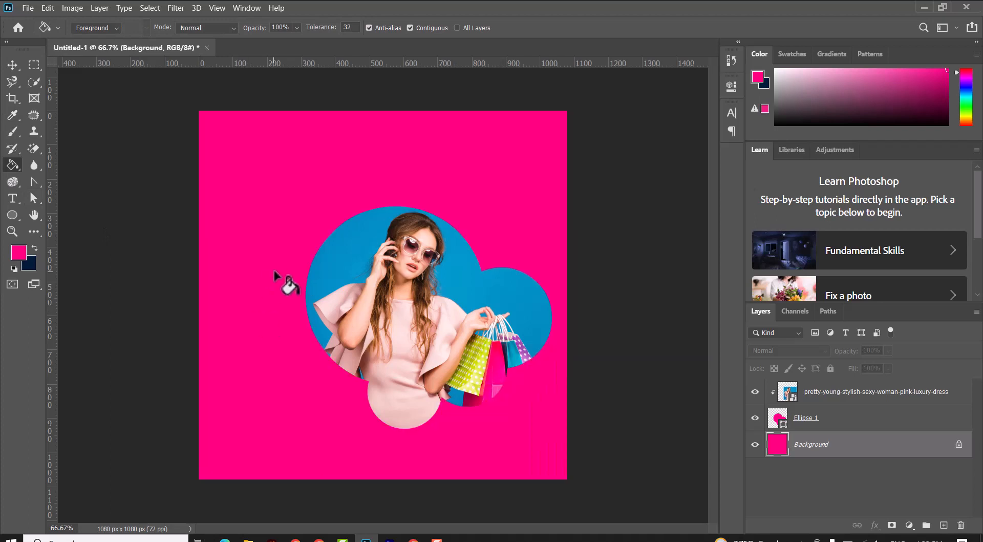
# Step: Add a new empty layer above the photo layer
pyautogui.click(13, 65)
pyautogui.click(824, 418)
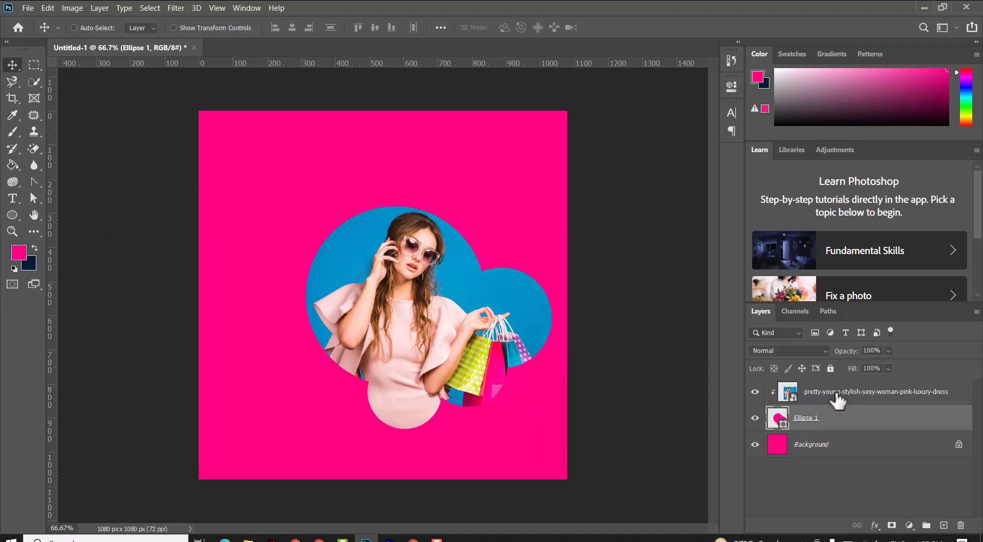
pyautogui.click(838, 397)
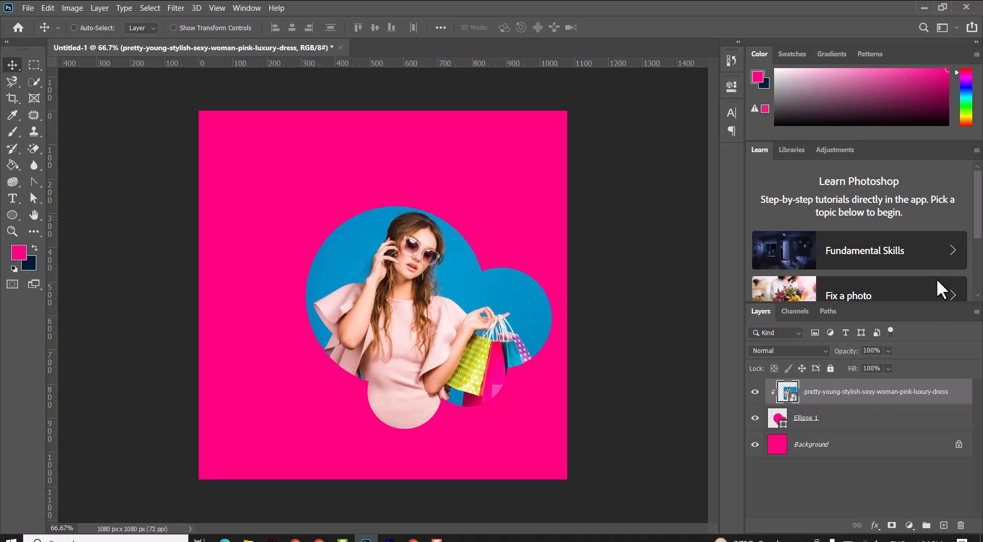
pyautogui.click(944, 525)
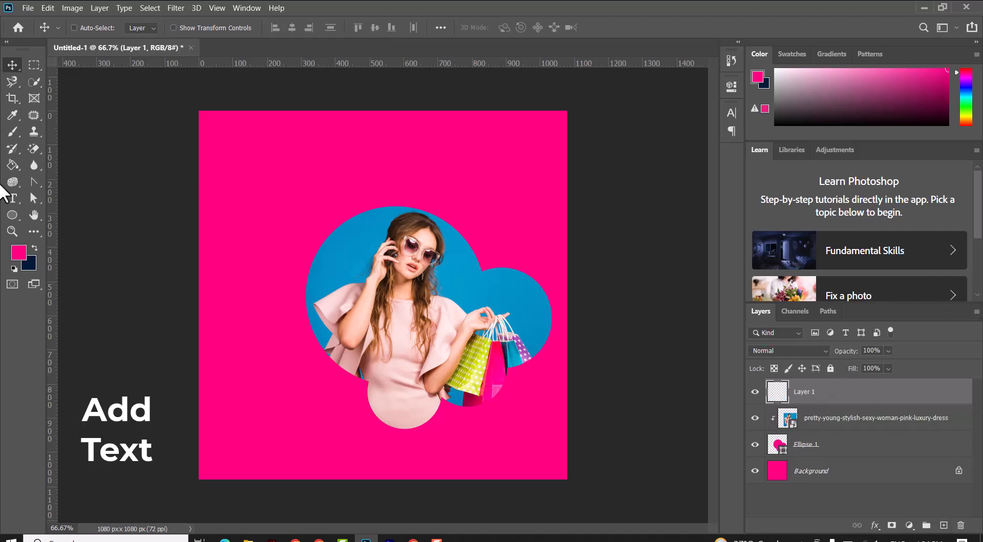
# Step: Start a point text near the top of the canvas with the text colour set to white
pyautogui.click(13, 198)
pyautogui.click(387, 161)
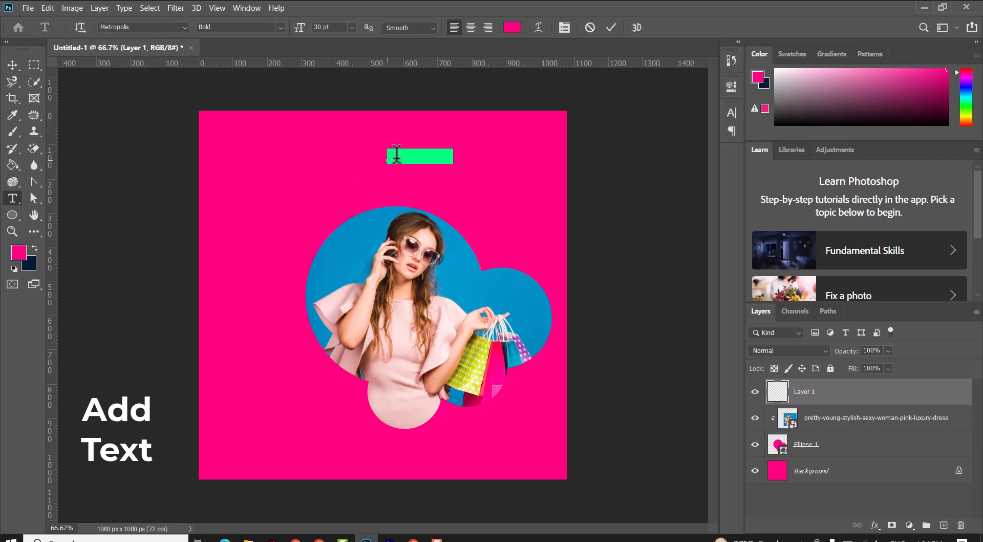
pyautogui.click(512, 28)
pyautogui.click(554, 223)
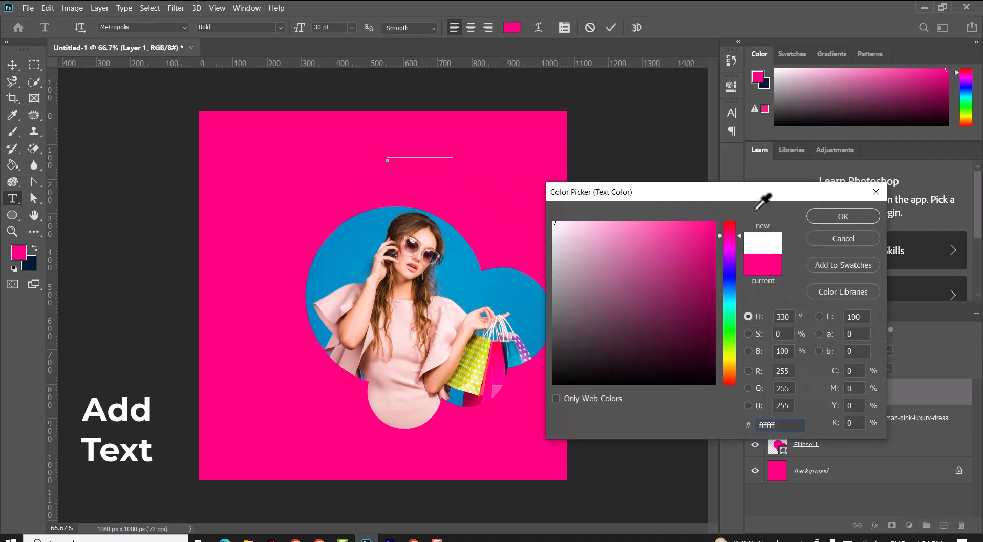
pyautogui.click(828, 213)
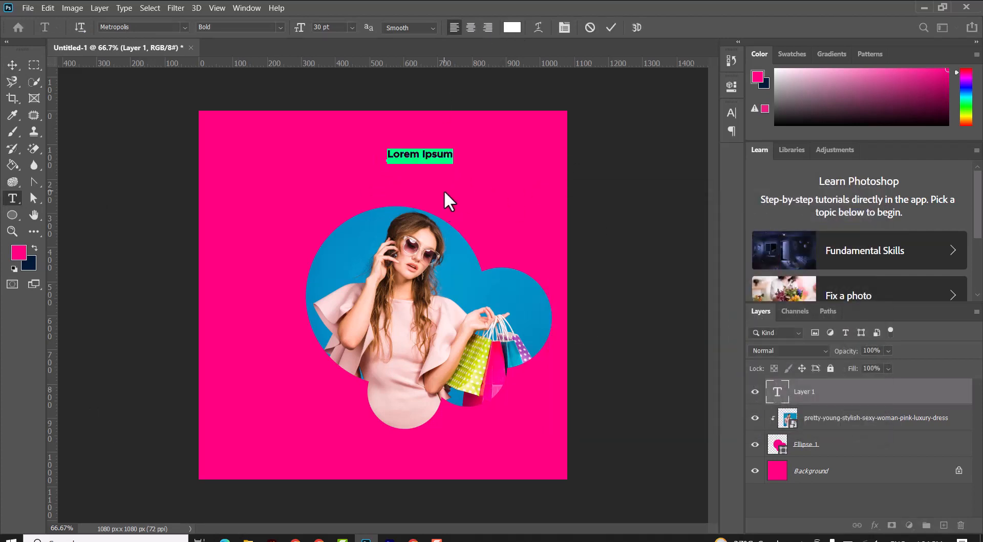
# Step: Type the word Summer, select it, and widen its letter spacing
pyautogui.write('S')
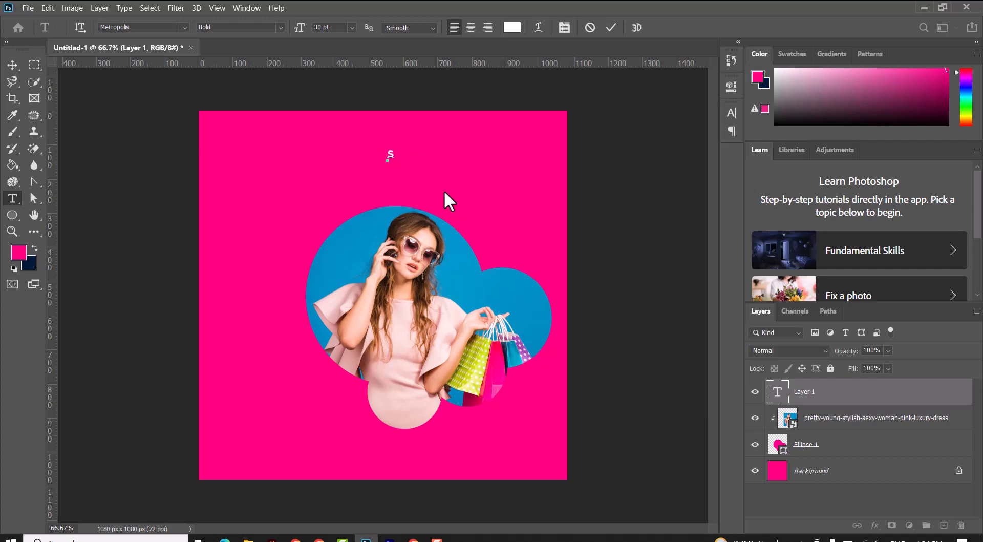
pyautogui.write('ummer')
pyautogui.hotkey('ctrl', 'a')
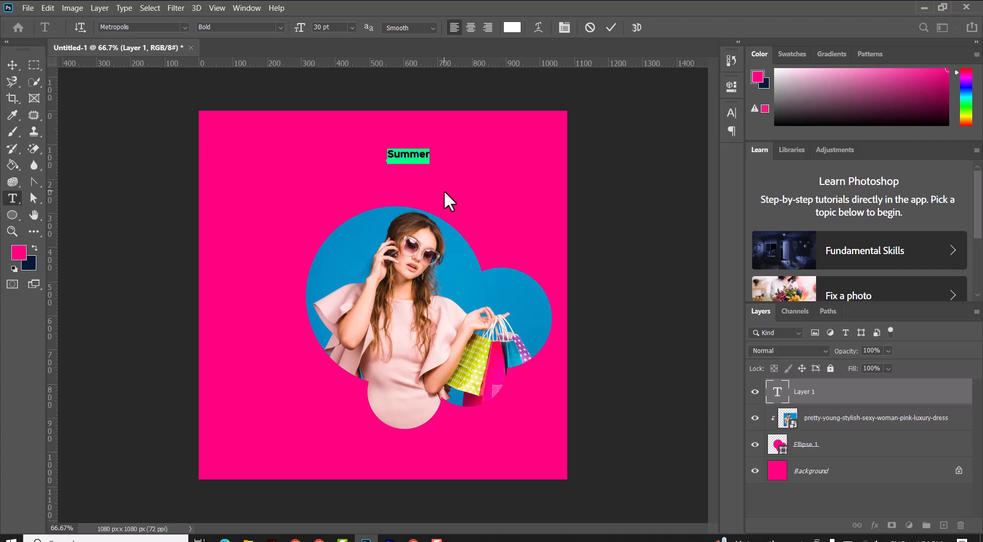
pyautogui.hotkey('alt', 'Right')
pyautogui.hotkey('alt', 'Right')
pyautogui.hotkey('alt', 'Right')
pyautogui.hotkey('alt', 'Right')
pyautogui.hotkey('alt', 'Right')
pyautogui.hotkey('alt', 'Right')
pyautogui.hotkey('alt', 'Right')
pyautogui.hotkey('alt', 'Right')
pyautogui.hotkey('alt', 'Right')
# Step: Set the Summer text to 48 pt in the Semi Bold style
pyautogui.click(352, 28)
pyautogui.click(343, 184)
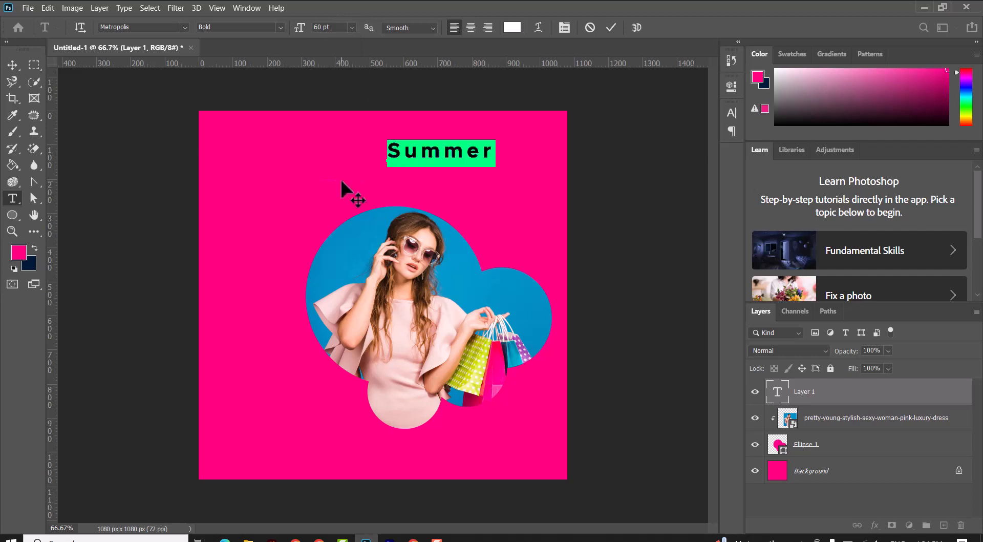
pyautogui.click(352, 27)
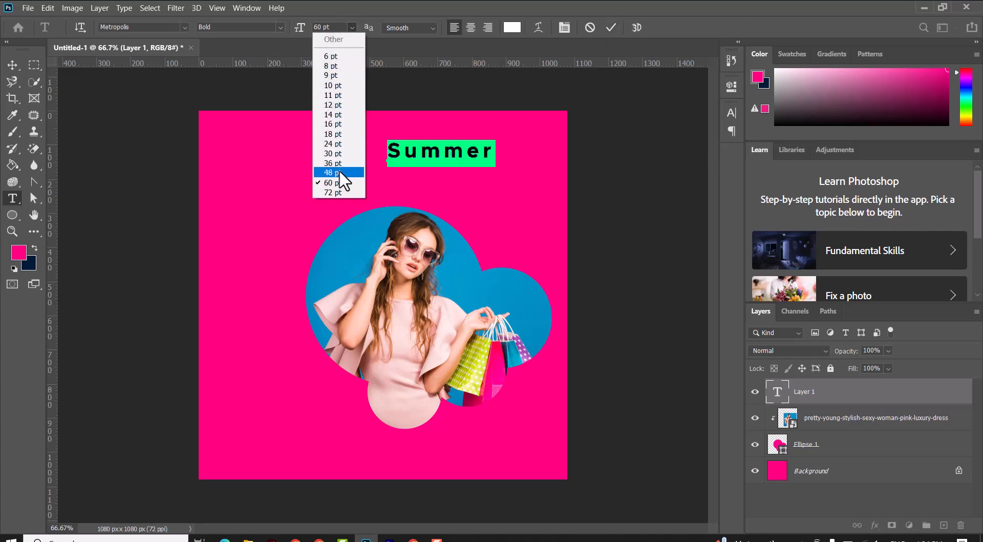
pyautogui.click(344, 173)
pyautogui.click(279, 26)
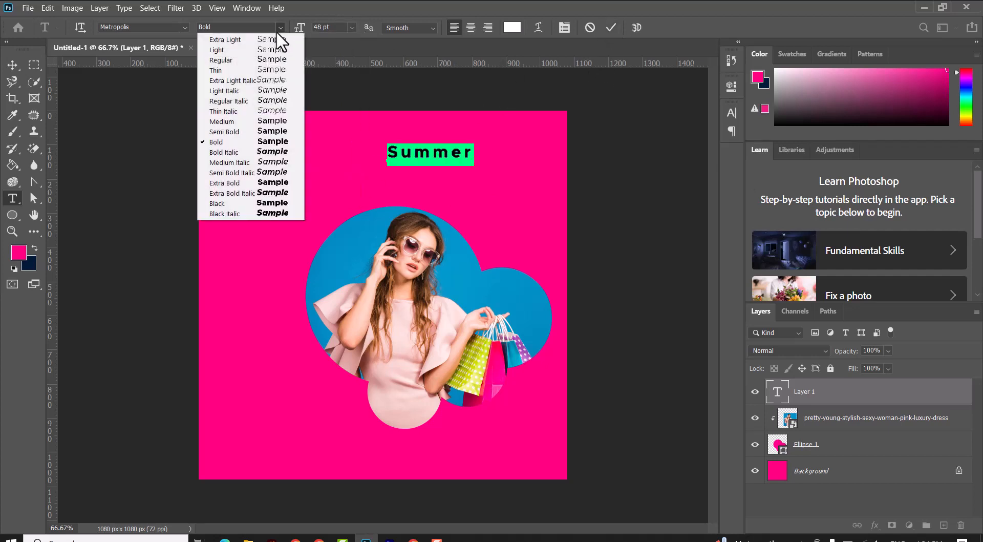
pyautogui.click(272, 145)
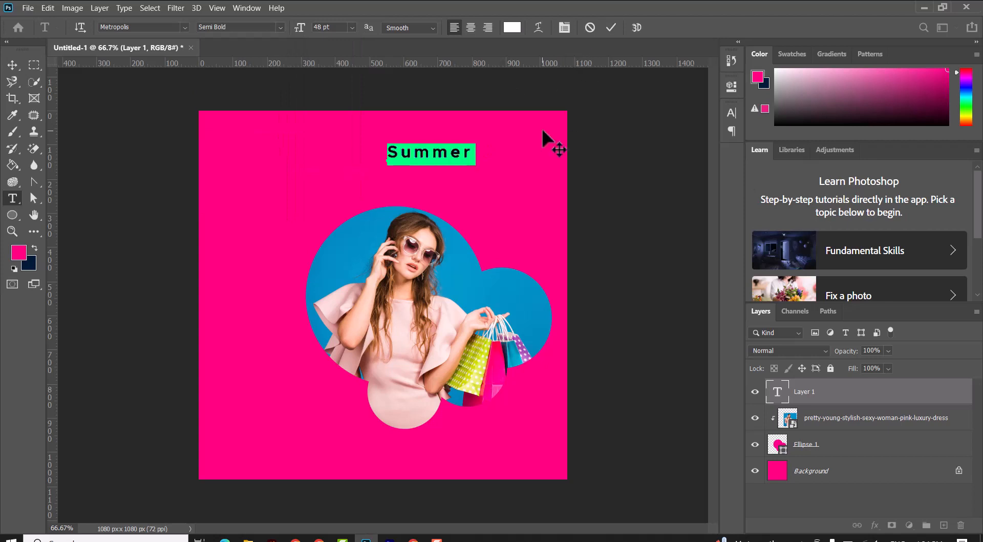
# Step: Commit the text and nudge Summer slightly lower on the canvas
pyautogui.click(12, 65)
pyautogui.moveTo(430, 157)
pyautogui.mouseDown()
pyautogui.moveTo(409, 170)
pyautogui.moveTo(424, 165)
pyautogui.mouseUp()
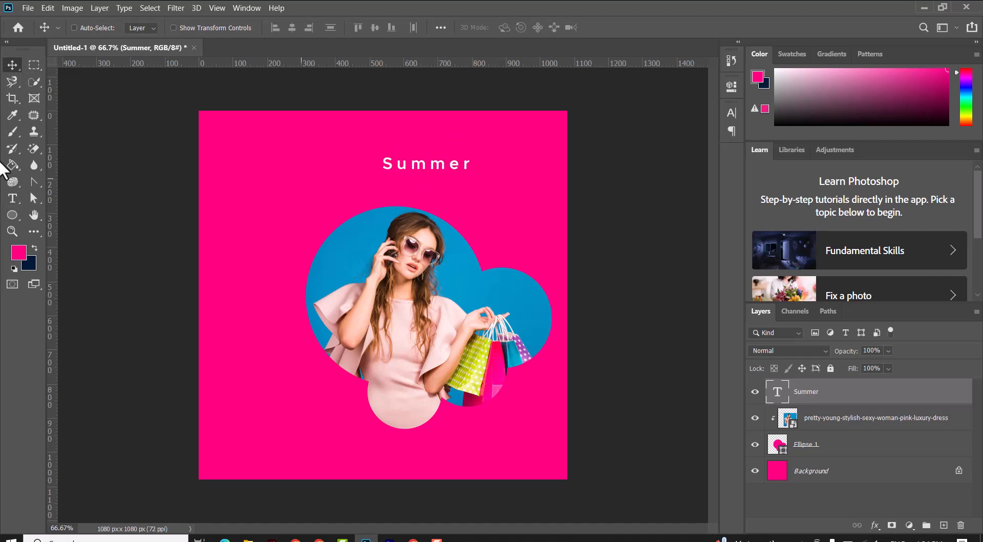
# Step: Add a second text line FASHION below Summer and set it to the Black font style
pyautogui.click(13, 198)
pyautogui.click(375, 182)
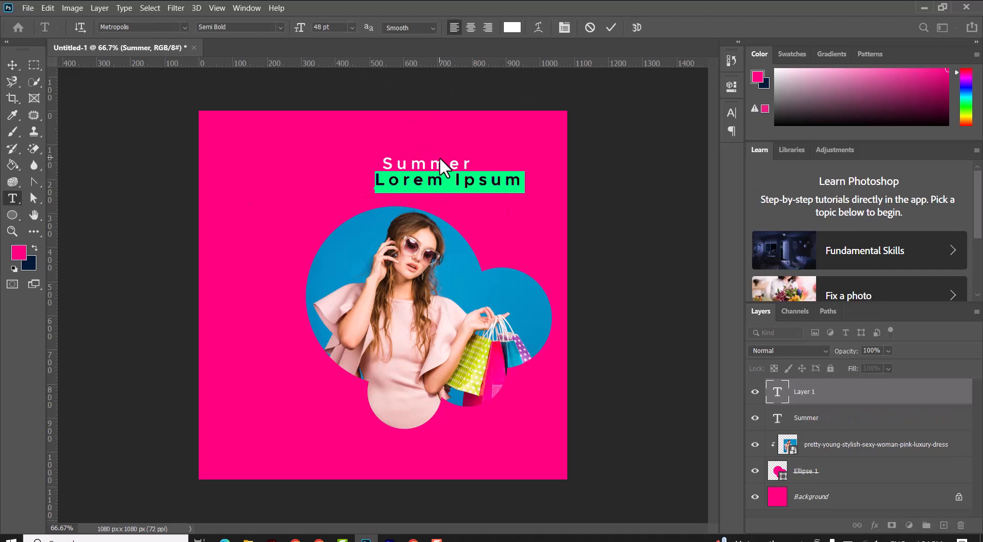
pyautogui.write('FASHION')
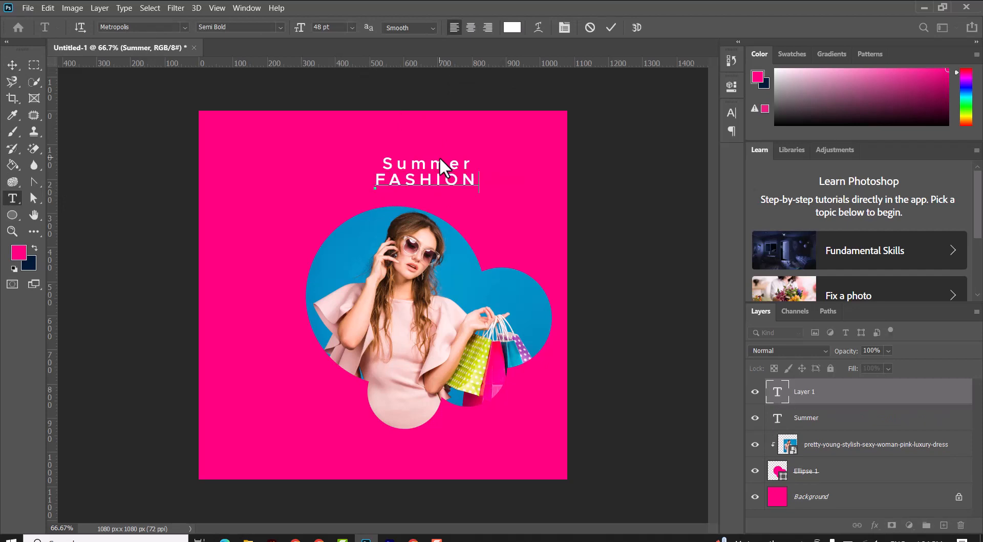
pyautogui.hotkey('ctrl', 'a')
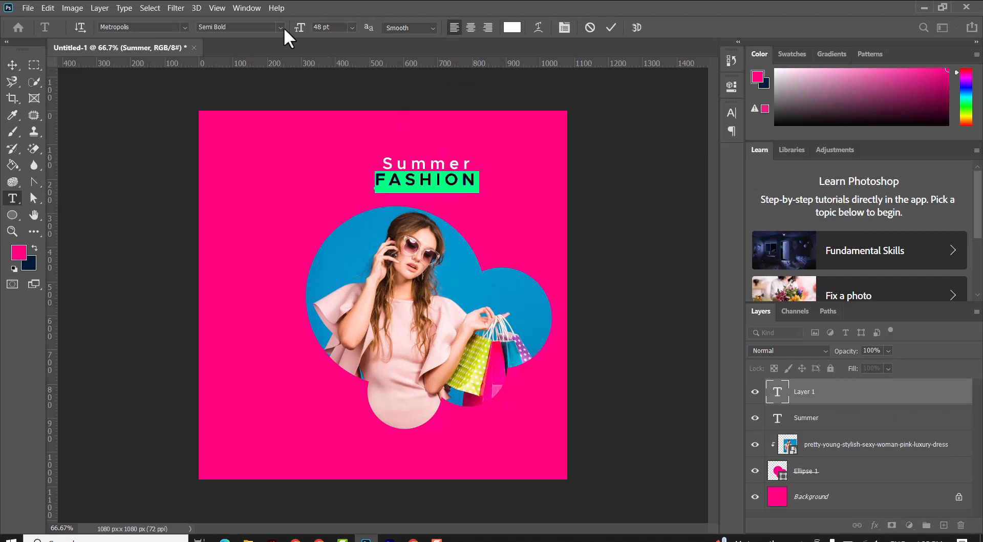
pyautogui.click(283, 27)
pyautogui.click(267, 204)
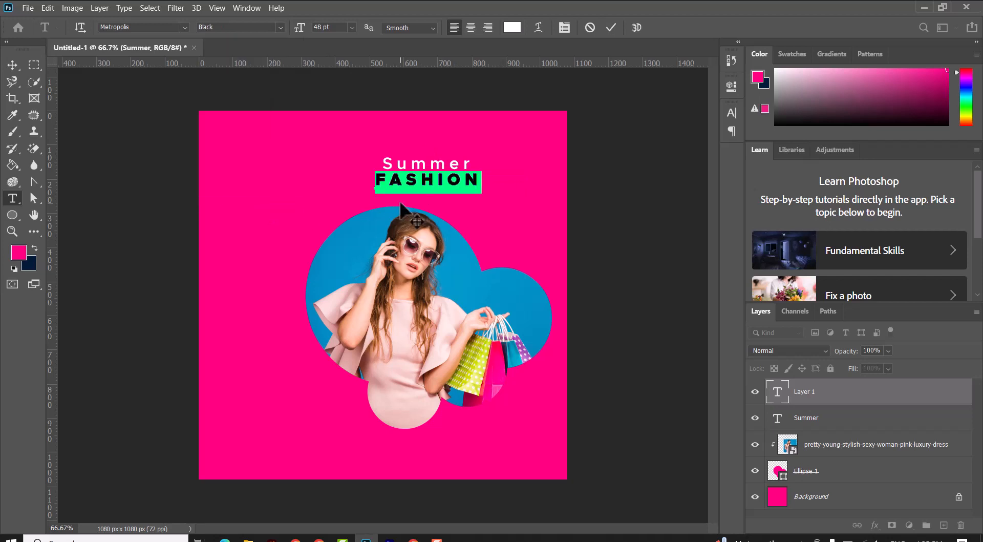
# Step: Change FASHION's colour to pink ff007f, tighten its letter spacing, and commit the text
pyautogui.click(512, 27)
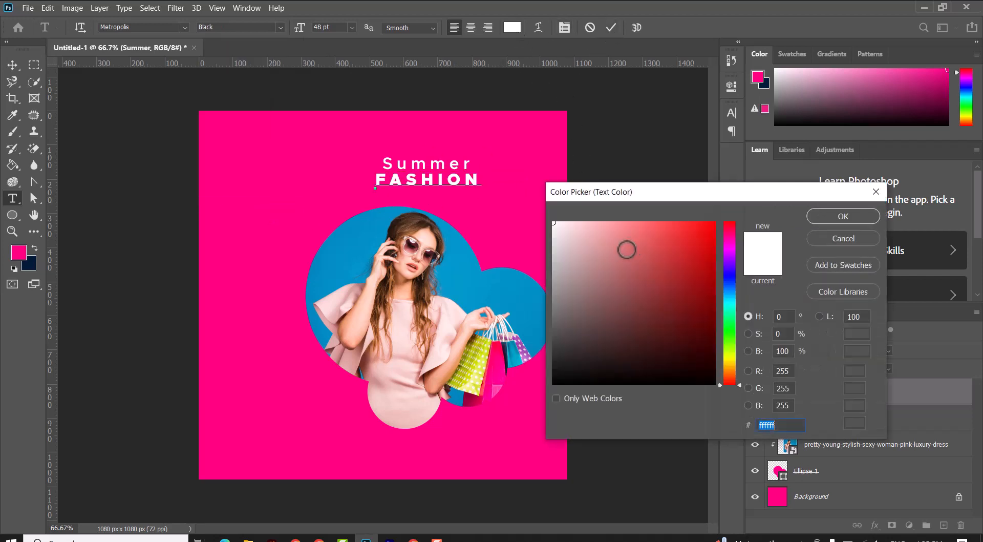
pyautogui.moveTo(626, 248); pyautogui.dragTo(629, 290)
pyautogui.click(492, 218)
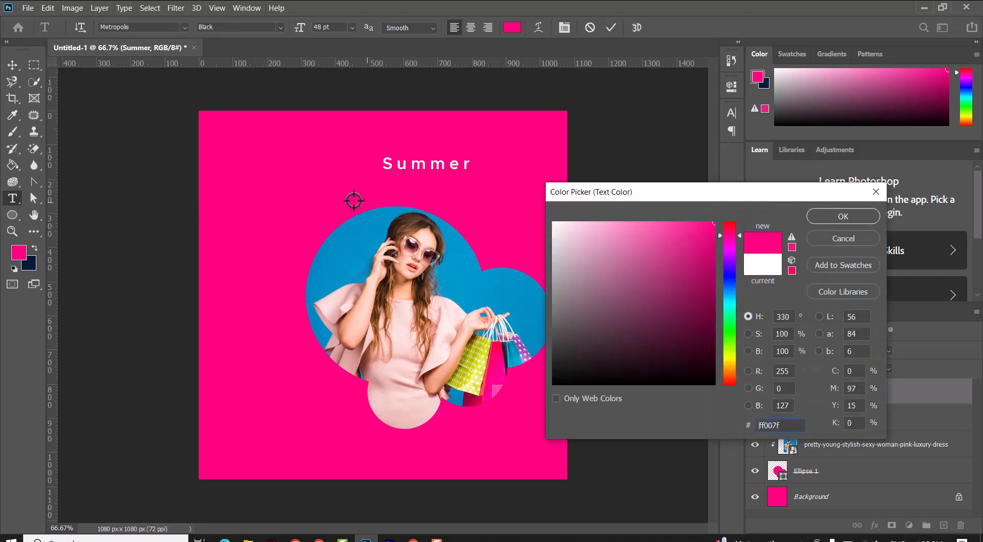
pyautogui.click(842, 216)
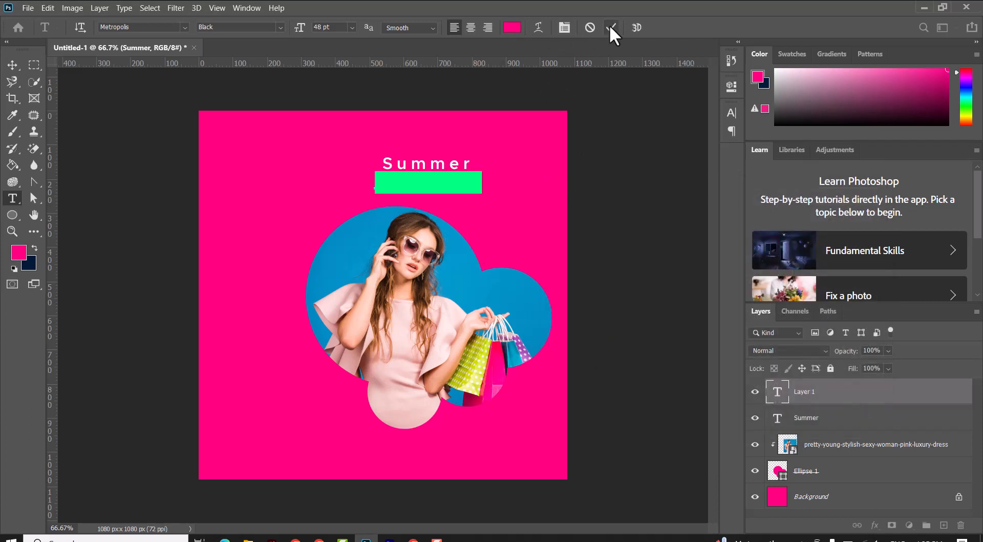
pyautogui.hotkey('alt', 'Left')
pyautogui.hotkey('alt', 'Left')
pyautogui.hotkey('alt', 'Left')
pyautogui.hotkey('alt', 'Left')
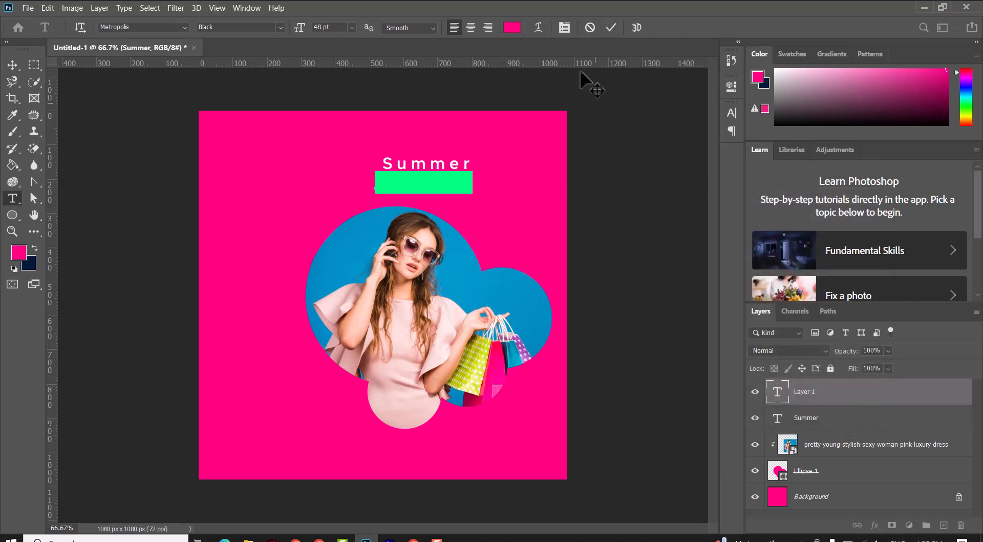
pyautogui.click(612, 27)
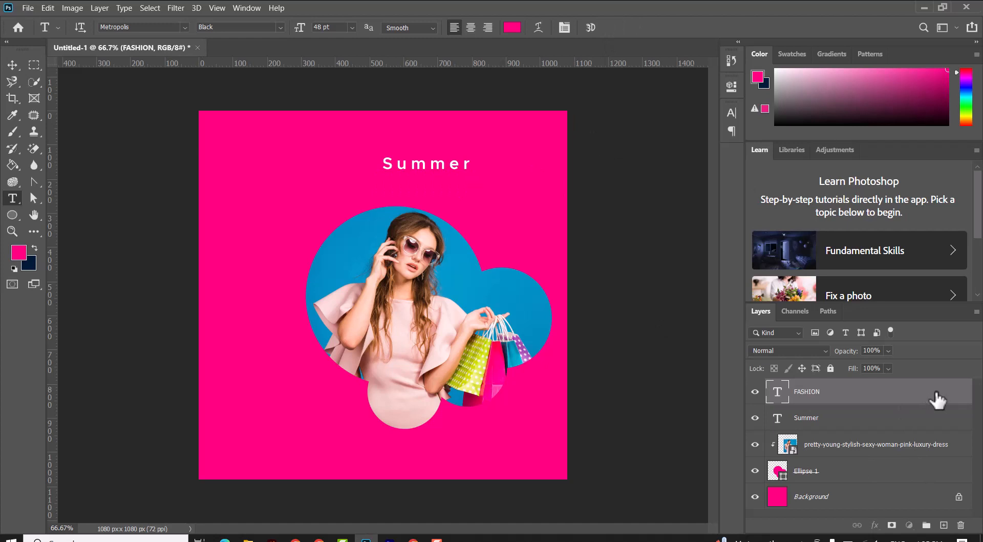
# Step: Add a blue Stroke layer style to the FASHION text layer
pyautogui.doubleClick(904, 393)
pyautogui.click(450, 291)
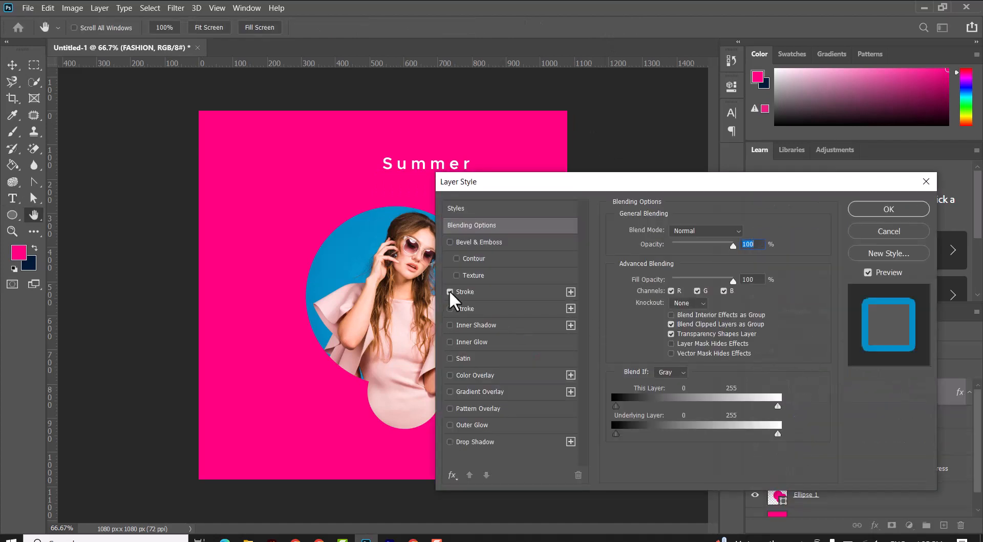
pyautogui.click(502, 292)
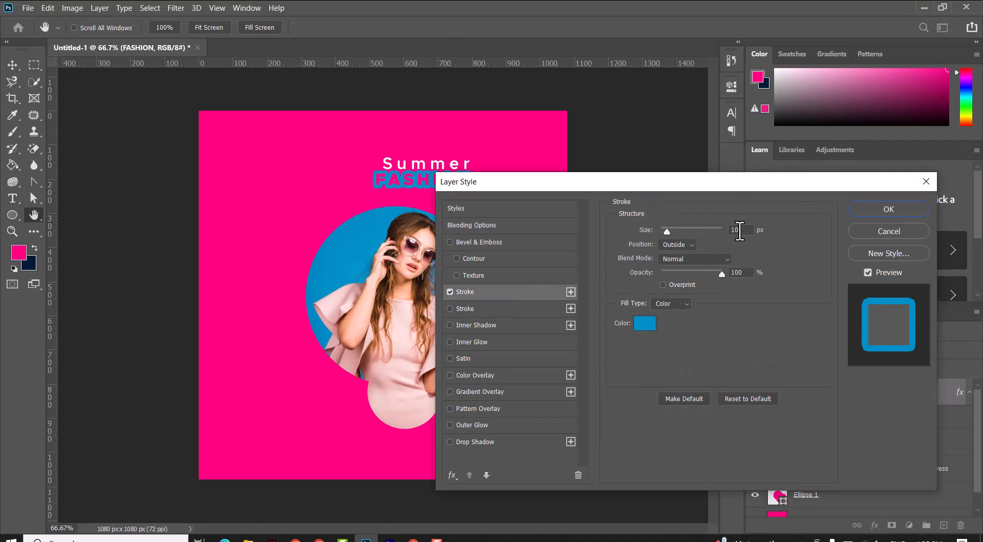
pyautogui.moveTo(742, 231); pyautogui.dragTo(732, 233)
pyautogui.click(872, 207)
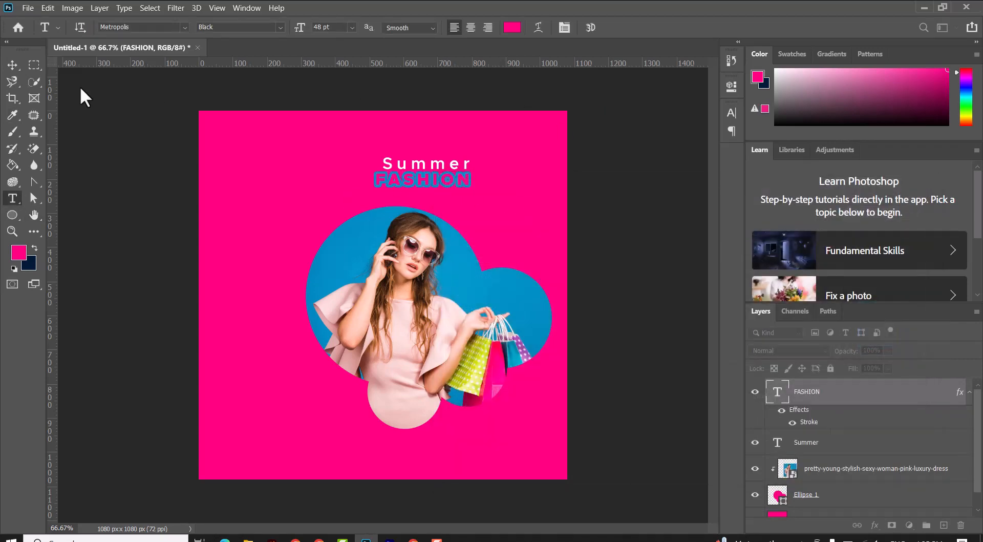
# Step: Free-transform the FASHION text to about 167% width and 174% height, then commit
pyautogui.click(12, 65)
pyautogui.hotkey('ctrl', 't')
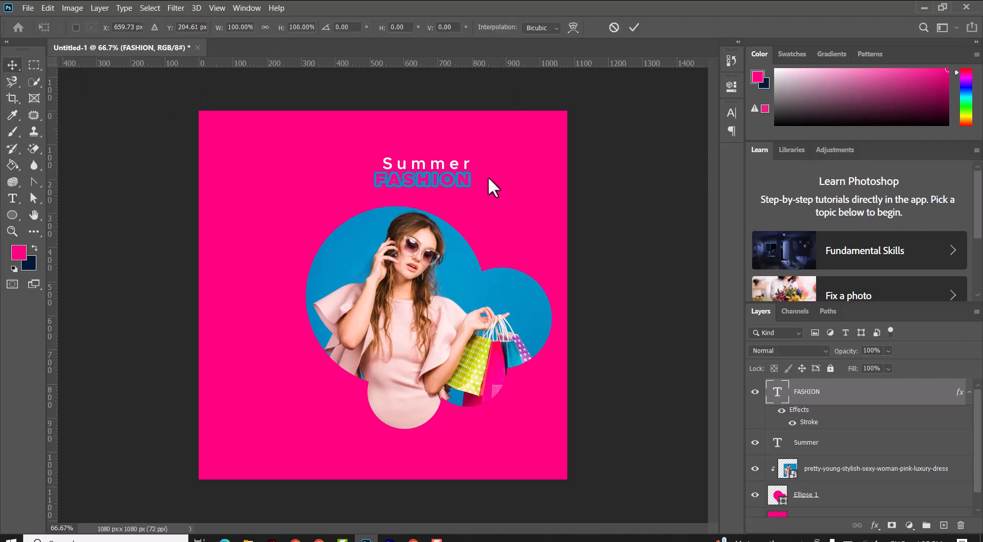
pyautogui.moveTo(471, 179); pyautogui.dragTo(519, 180)
pyautogui.moveTo(445, 172); pyautogui.dragTo(443, 155)
pyautogui.moveTo(520, 174); pyautogui.dragTo(546, 176)
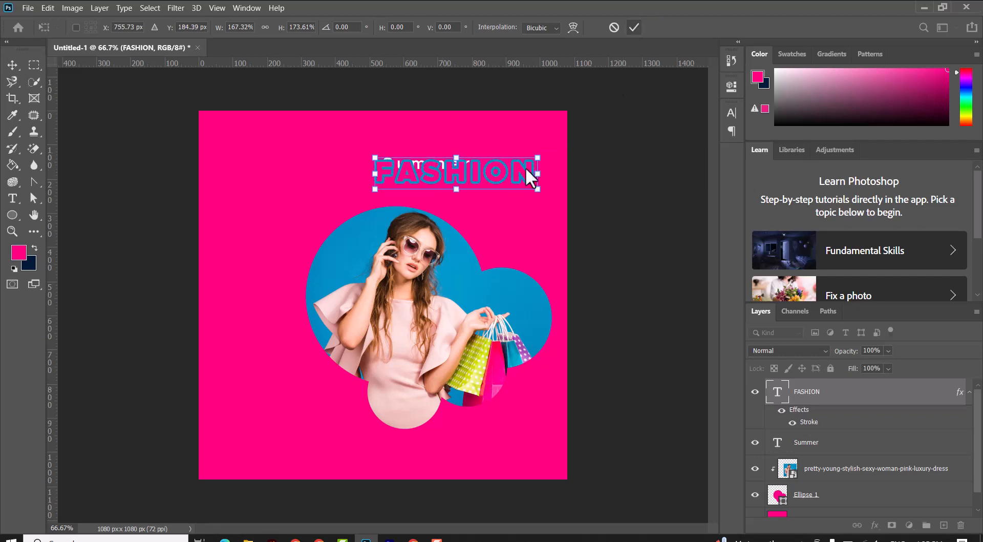
pyautogui.press('Return')
# Step: Move the FASHION and Summer texts lower so they sit centred just above the photo circles
pyautogui.moveTo(470, 171); pyautogui.dragTo(440, 201)
pyautogui.rightClick(441, 193)
pyautogui.click(448, 195)
pyautogui.moveTo(429, 162); pyautogui.dragTo(439, 175)
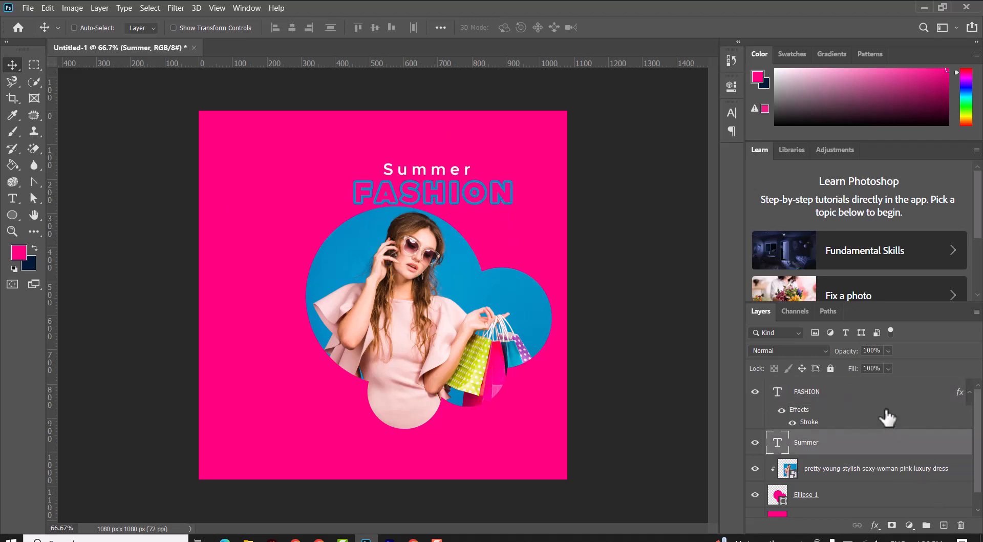
pyautogui.click(859, 400)
# Step: Draw a 180 px blue circle at the canvas's top-left corner
pyautogui.click(12, 215)
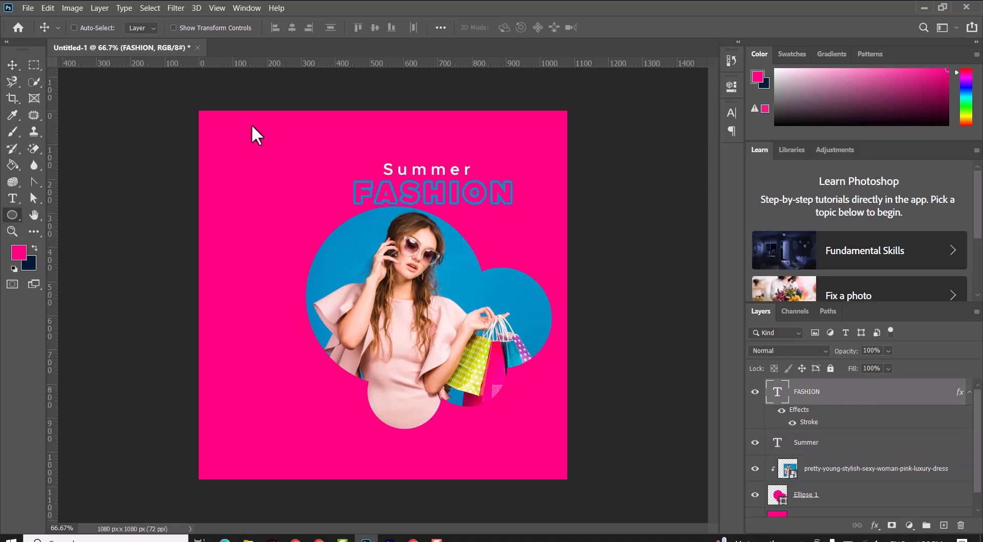
pyautogui.moveTo(173, 89); pyautogui.dragTo(235, 147)
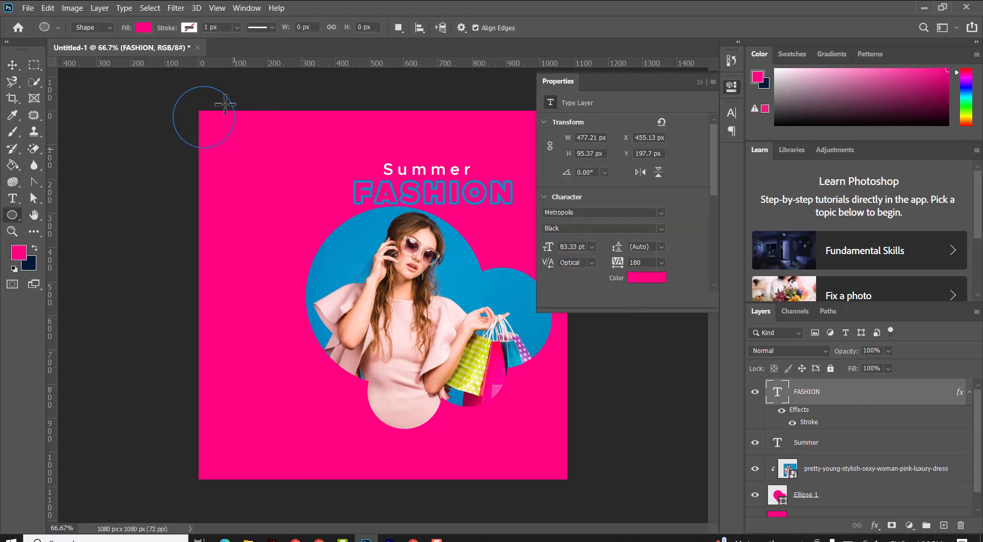
pyautogui.click(144, 29)
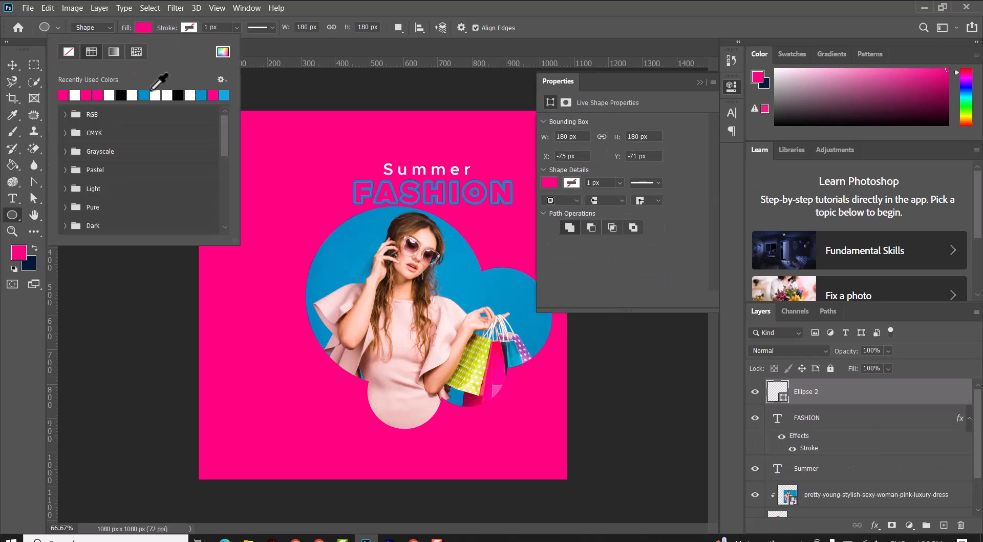
pyautogui.click(144, 94)
pyautogui.click(12, 65)
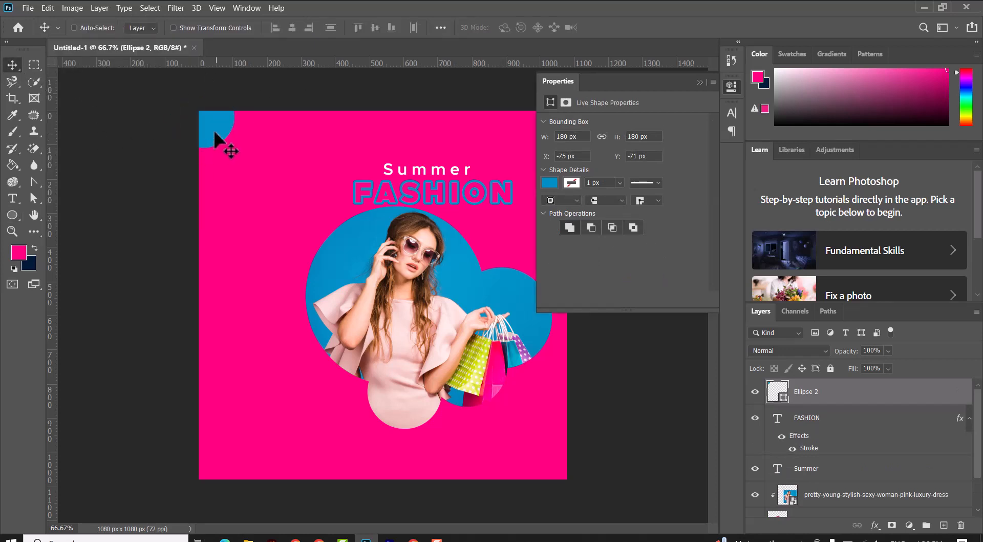
# Step: Draw a second blue circle of about 154 px overlapping the first near the top-left corner
pyautogui.click(13, 215)
pyautogui.click(944, 525)
pyautogui.moveTo(214, 94); pyautogui.dragTo(268, 147)
pyautogui.click(141, 27)
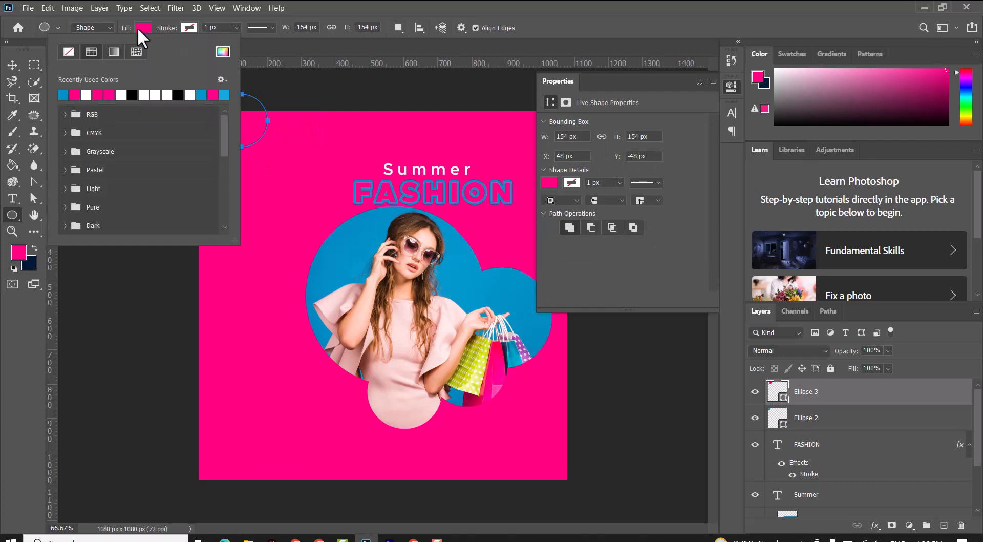
pyautogui.click(65, 93)
pyautogui.click(11, 65)
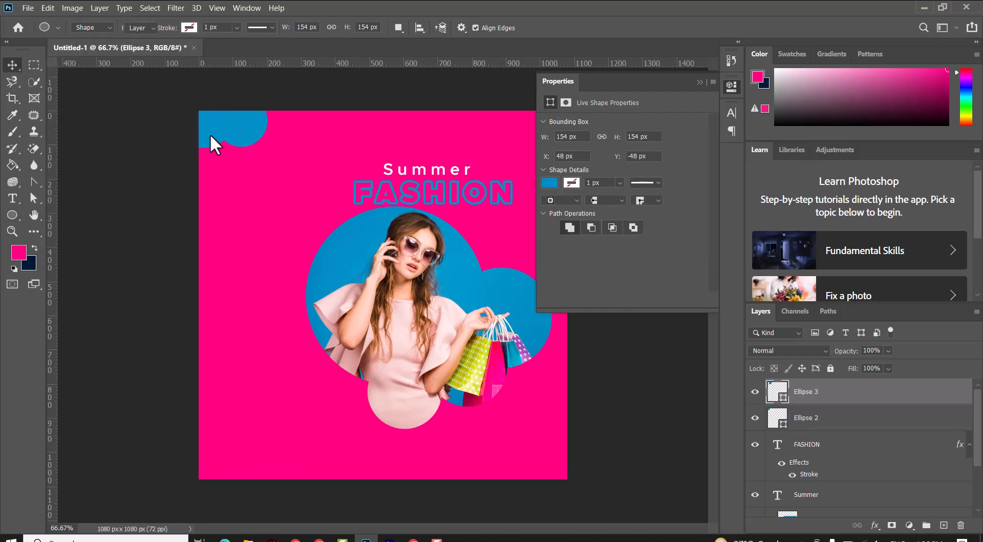
# Step: Lower the corner circles' opacity, Ellipse 2 to 25% and Ellipse 3 to 53%
pyautogui.rightClick(210, 133)
pyautogui.click(223, 139)
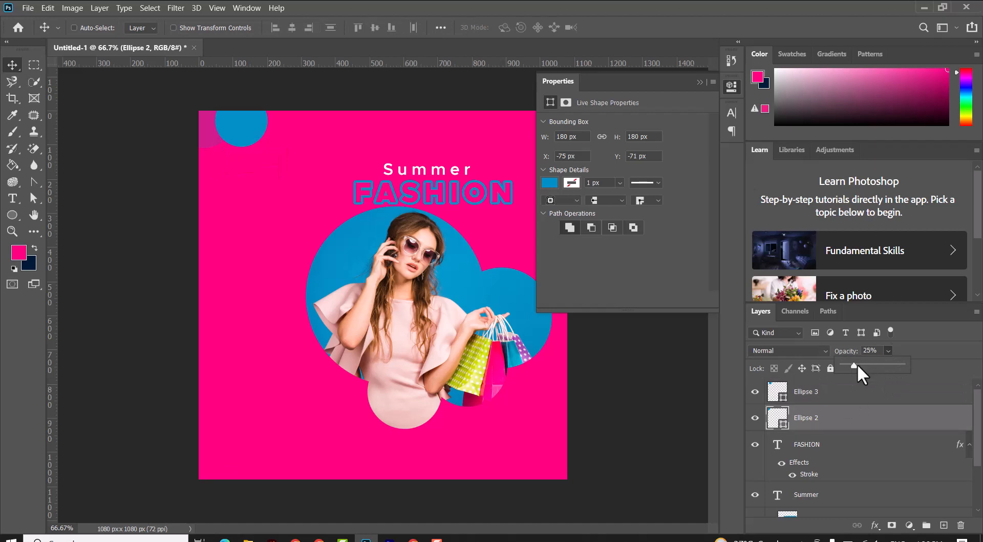
pyautogui.click(888, 351)
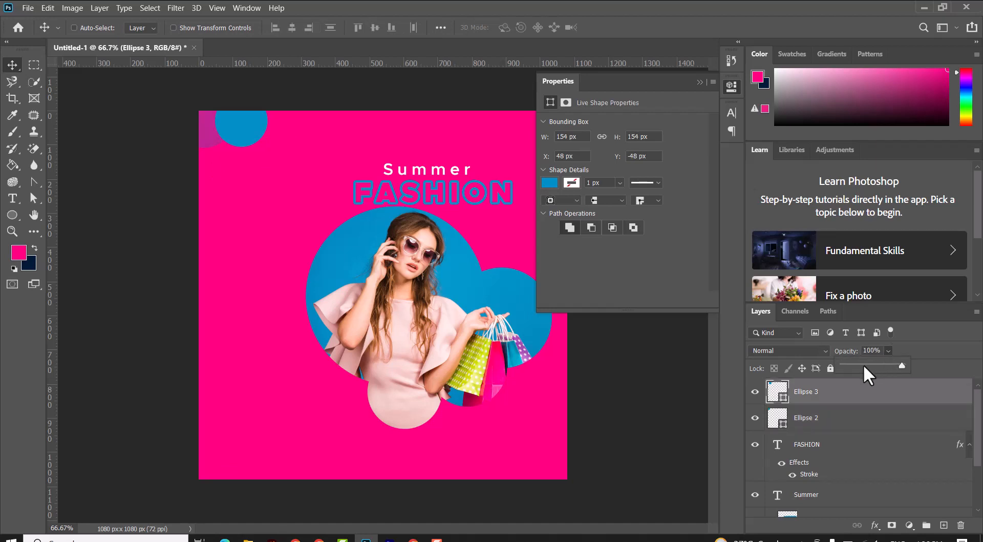
pyautogui.moveTo(863, 364); pyautogui.dragTo(870, 364)
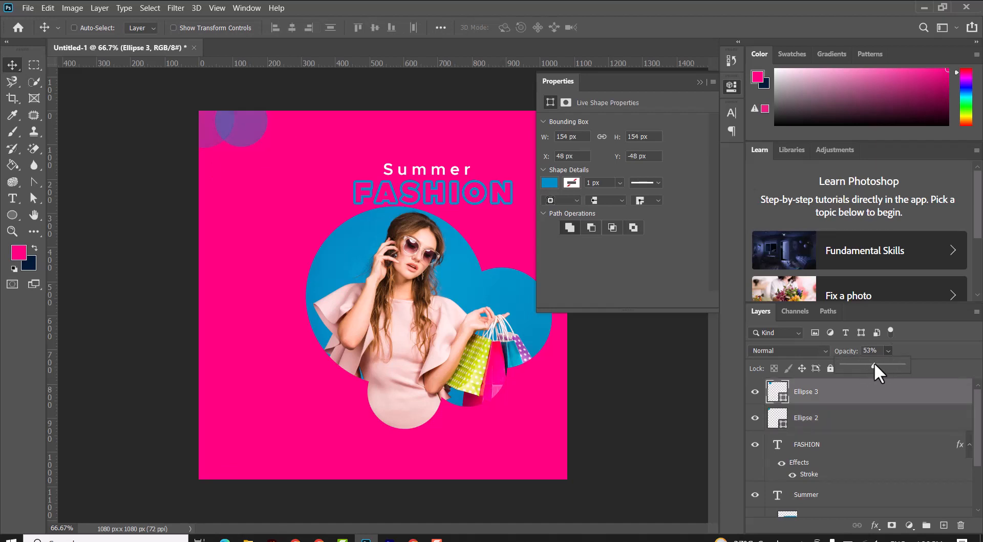
# Step: Add a new empty layer at the top of the layer stack
pyautogui.click(944, 525)
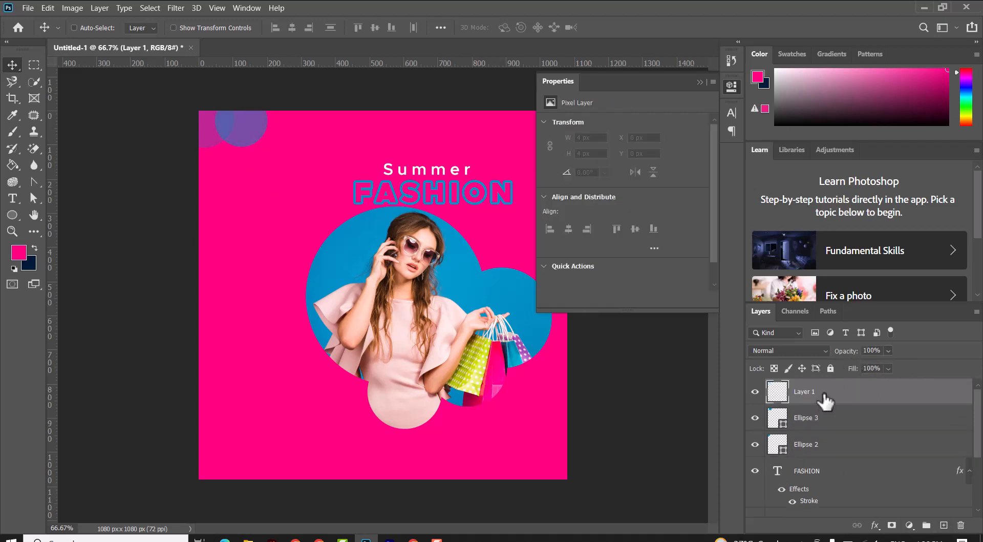
# Step: Draw a 150 px circle near the top-left corner and fill it blue
pyautogui.click(13, 215)
pyautogui.moveTo(216, 160); pyautogui.dragTo(259, 183)
pyautogui.click(144, 27)
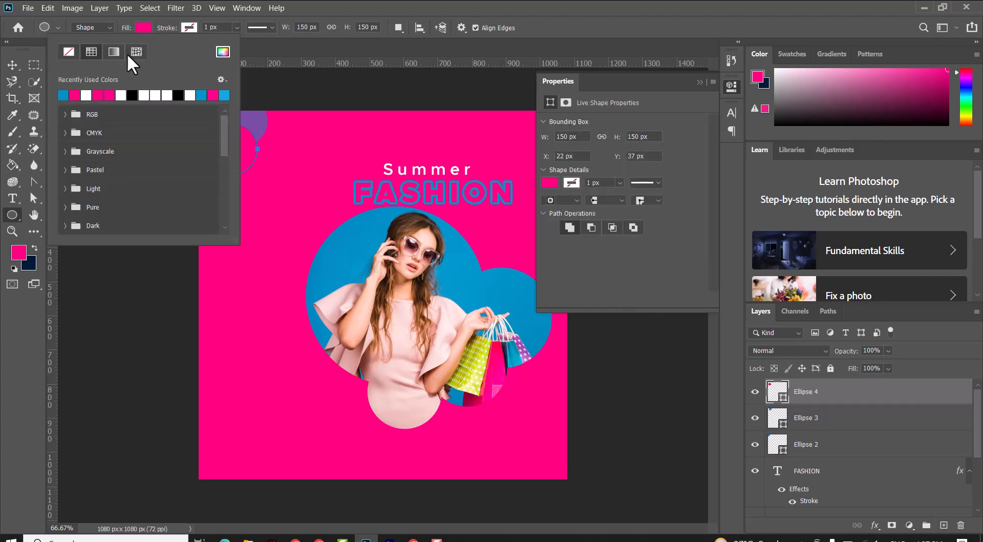
pyautogui.click(64, 94)
# Step: Set Ellipse 4's opacity to 40% and nudge it into the corner circle cluster
pyautogui.click(888, 350)
pyautogui.moveTo(889, 350); pyautogui.dragTo(874, 361)
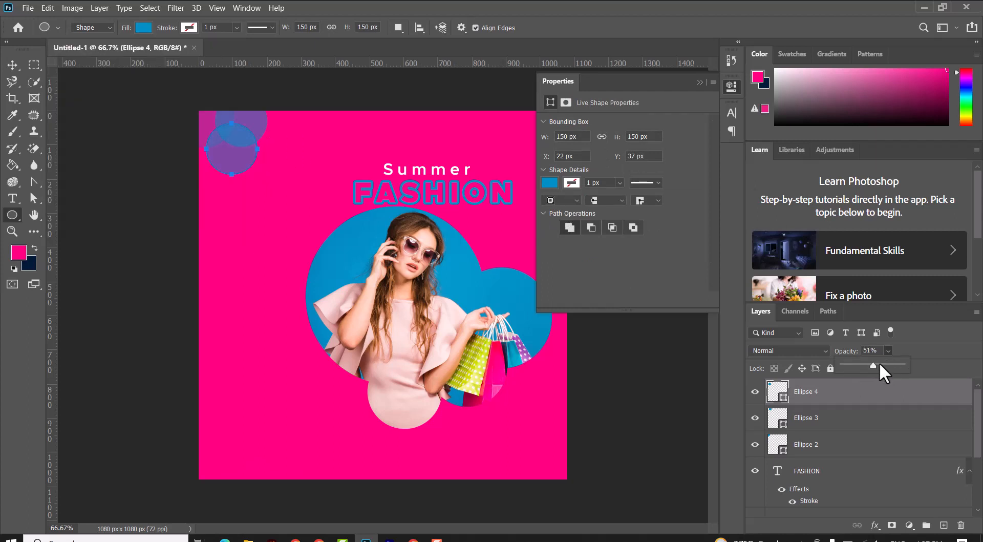
pyautogui.moveTo(872, 364); pyautogui.dragTo(863, 361)
pyautogui.click(12, 64)
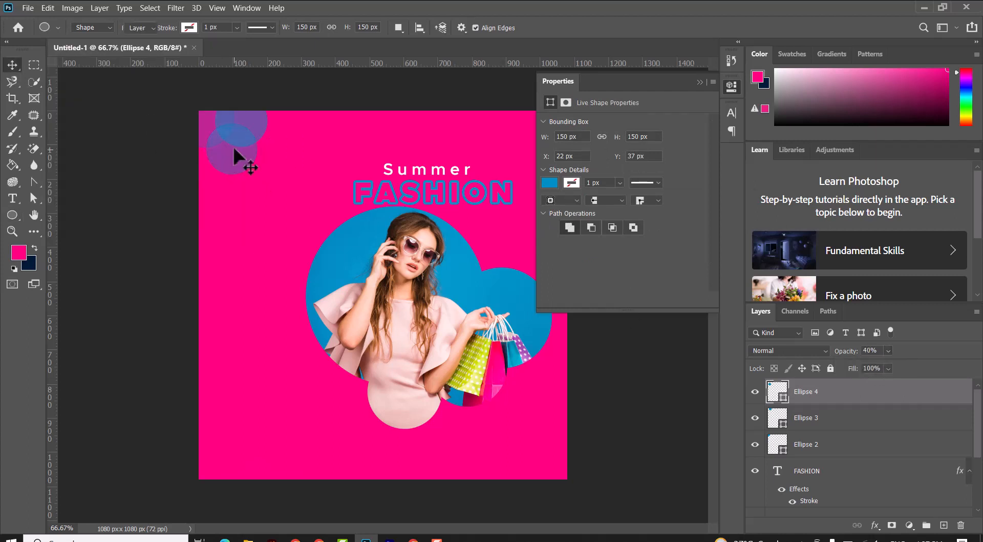
pyautogui.moveTo(232, 148); pyautogui.dragTo(234, 150)
# Step: Add a new layer and draw a 144 px blue circle overlapping the canvas's left edge below the corner cluster
pyautogui.click(944, 525)
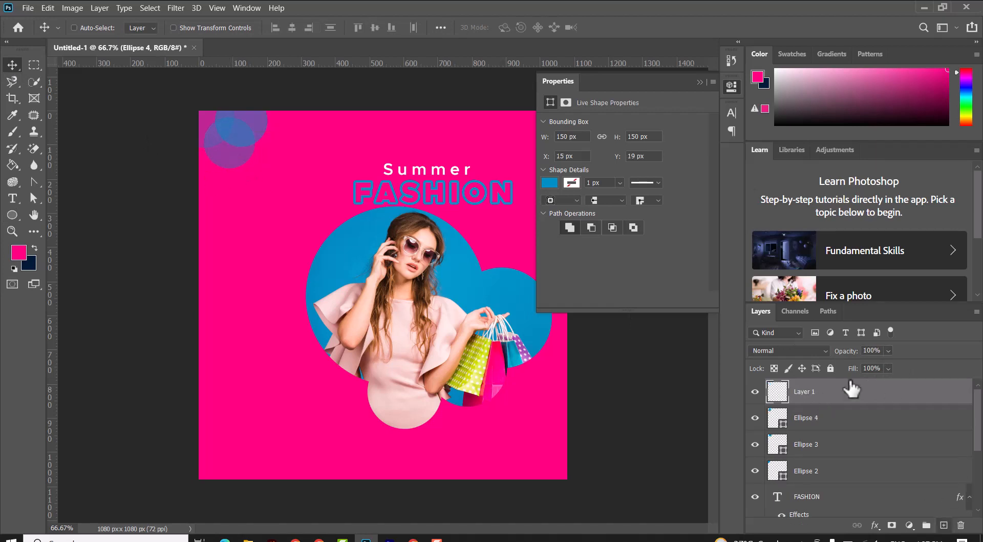
pyautogui.click(12, 215)
pyautogui.moveTo(188, 139); pyautogui.dragTo(232, 203)
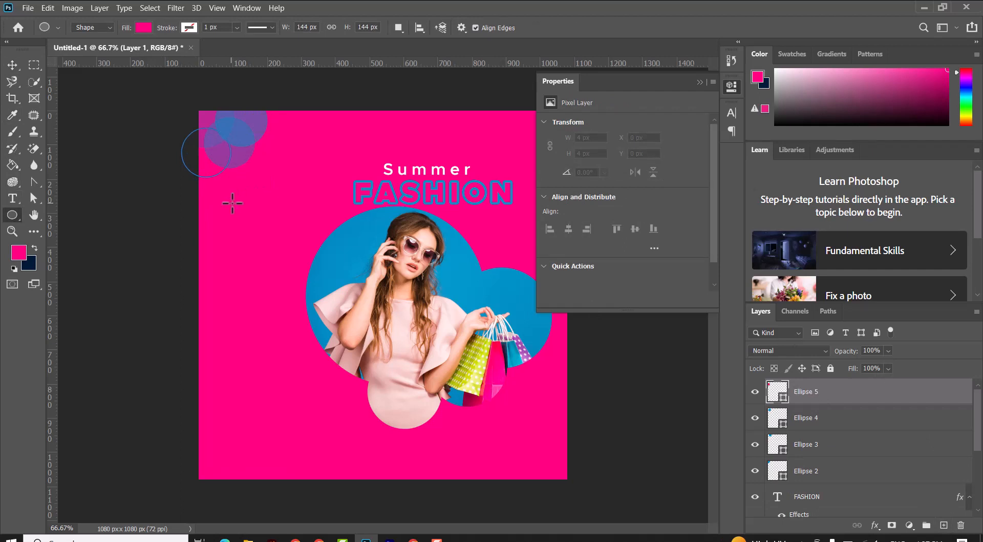
pyautogui.click(143, 28)
# Step: Set Ellipse 5's opacity to 42% and close the Properties panel
pyautogui.click(10, 64)
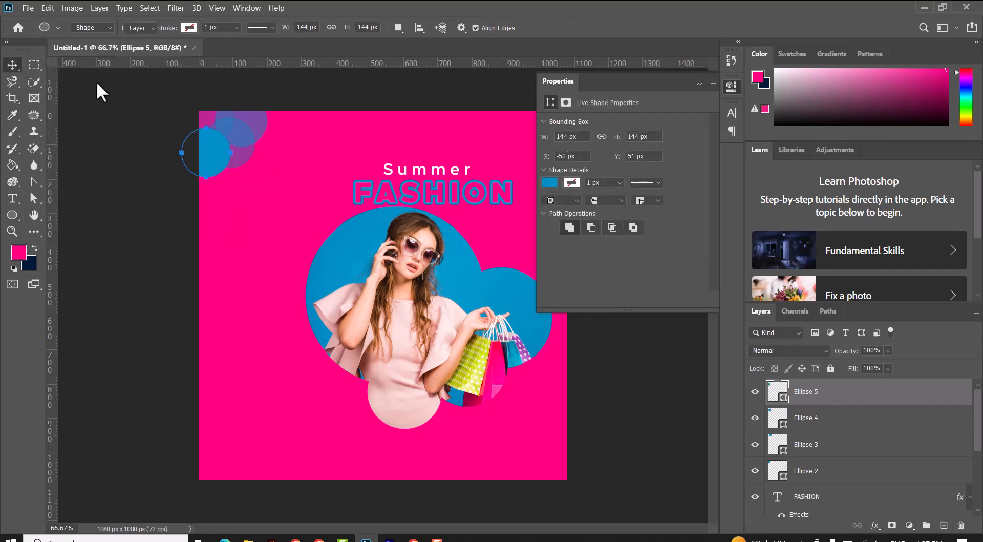
pyautogui.moveTo(877, 364); pyautogui.dragTo(870, 361)
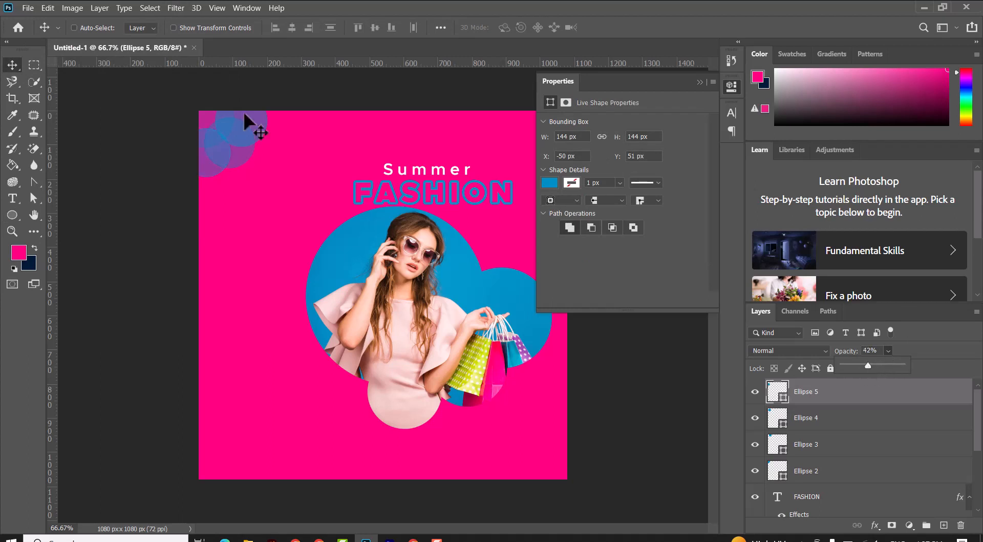
pyautogui.click(10, 65)
pyautogui.click(701, 82)
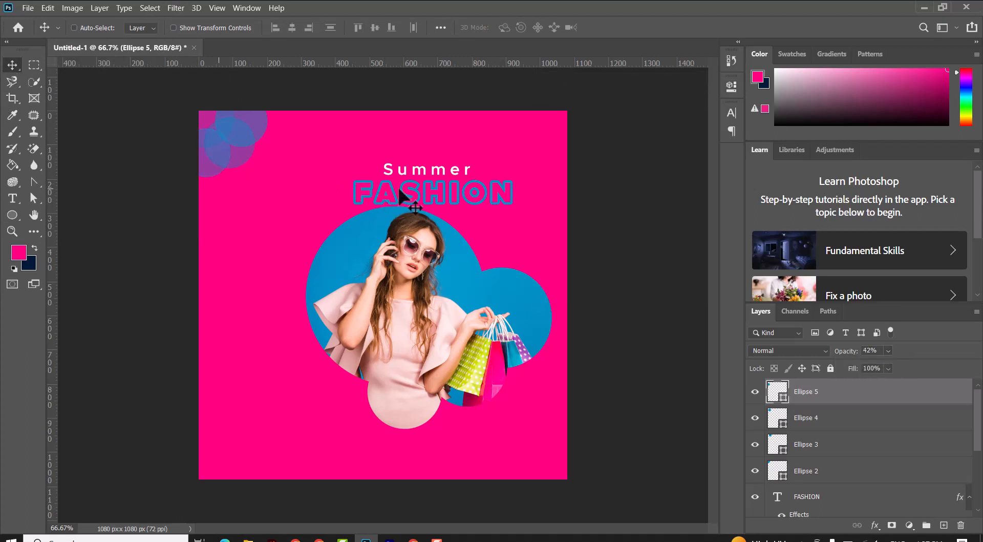
# Step: Add a new layer and draw a six-sided polygon about 195 × 223 px on the left side of the canvas
pyautogui.click(944, 525)
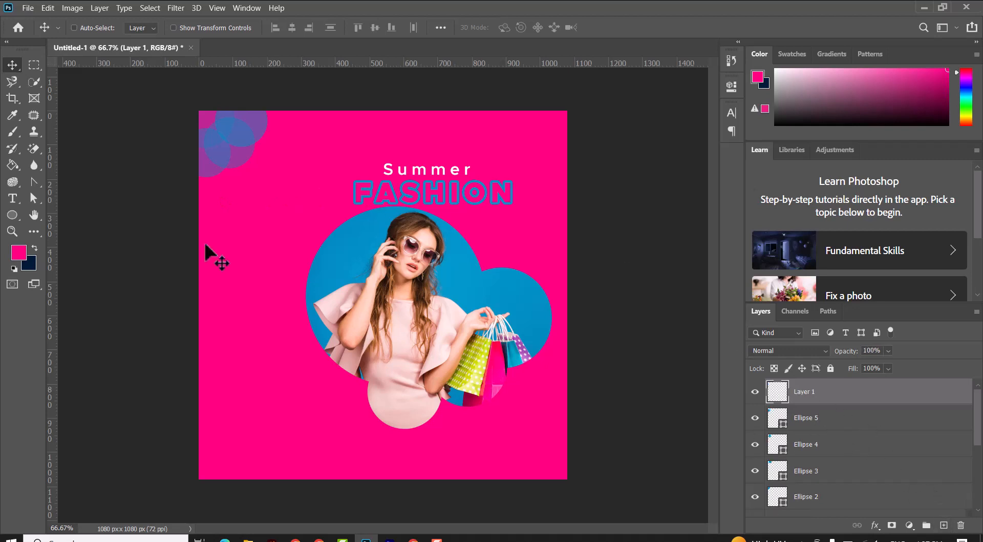
pyautogui.click(13, 216)
pyautogui.rightClick(15, 213)
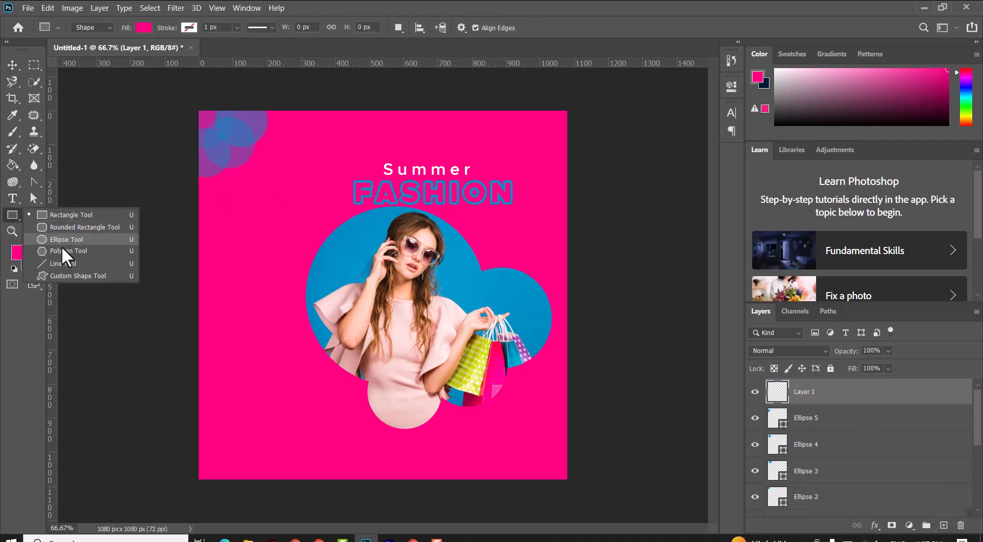
pyautogui.click(62, 251)
pyautogui.click(507, 27)
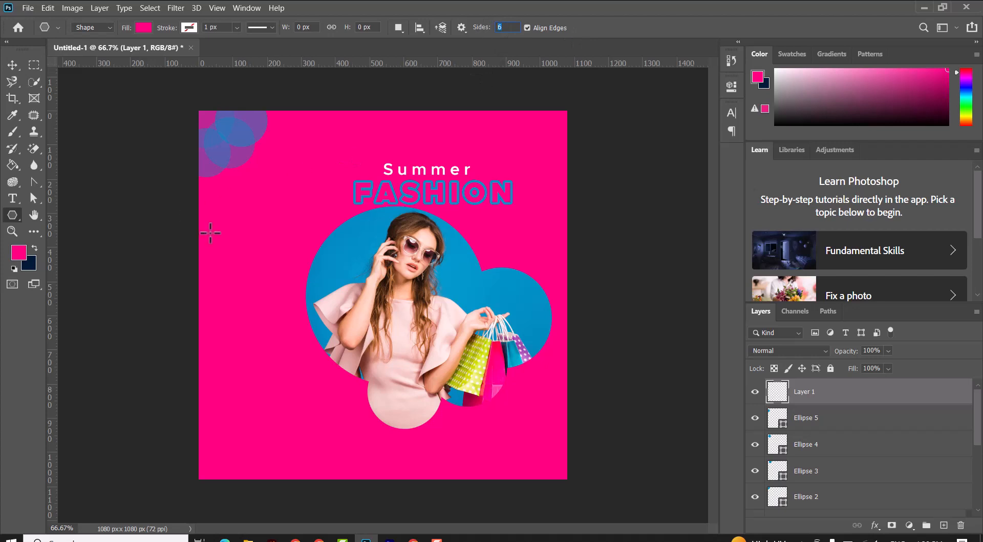
pyautogui.moveTo(210, 232); pyautogui.dragTo(285, 293)
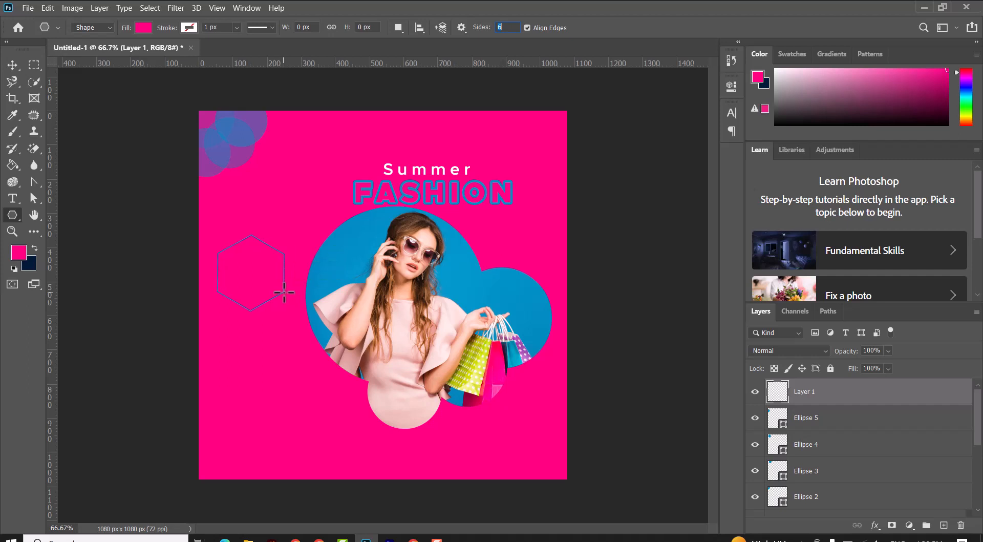
# Step: Give the hexagon a white fill and a 7 px blue stroke
pyautogui.click(144, 29)
pyautogui.click(86, 95)
pyautogui.click(189, 27)
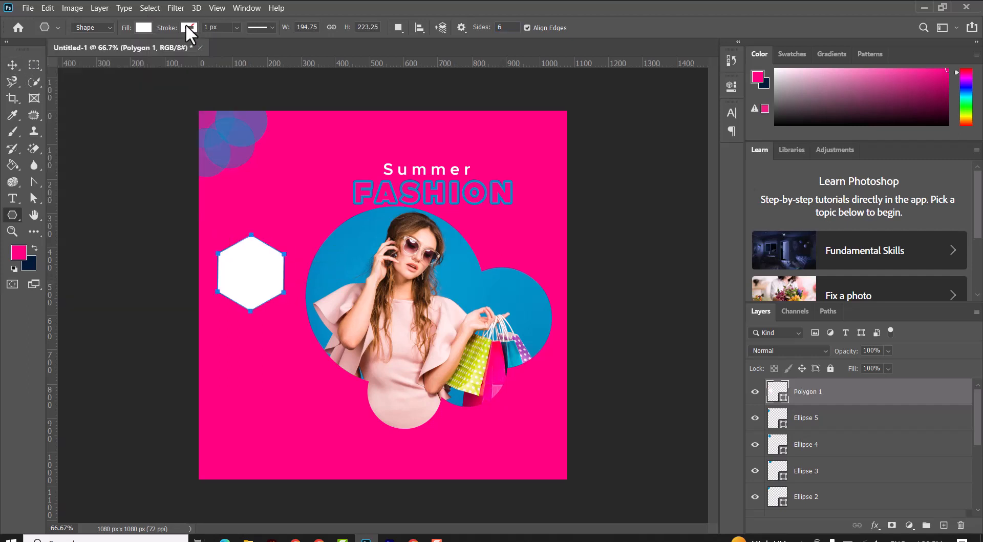
pyautogui.click(120, 95)
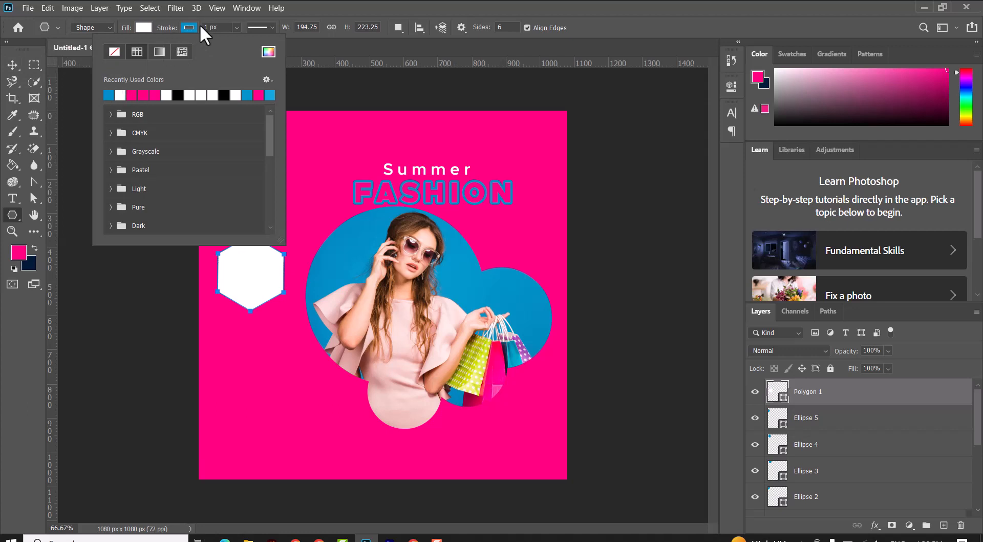
pyautogui.click(205, 27)
pyautogui.write('7')
pyautogui.press('Return')
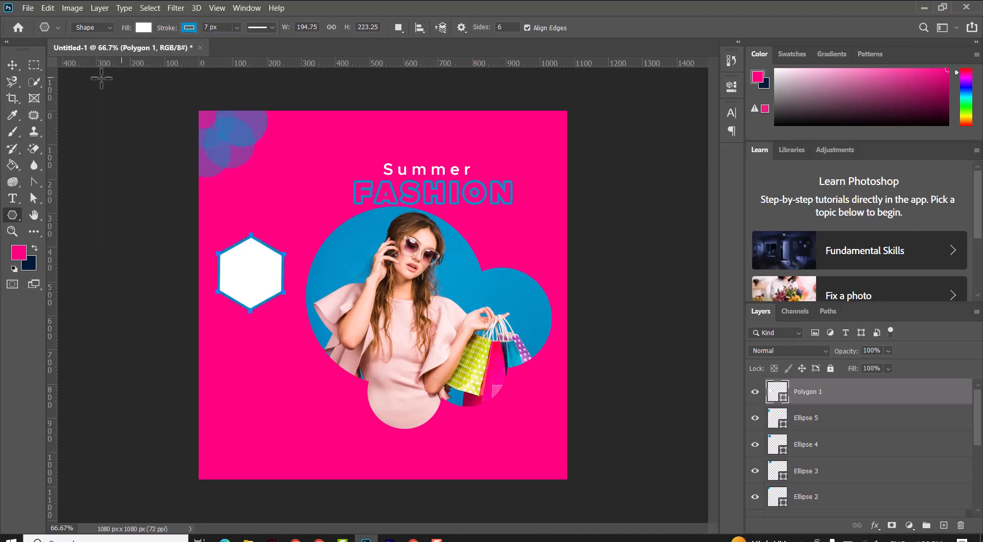
# Step: Add pink text 40% OFF split over two lines inside the hexagon
pyautogui.press('v')
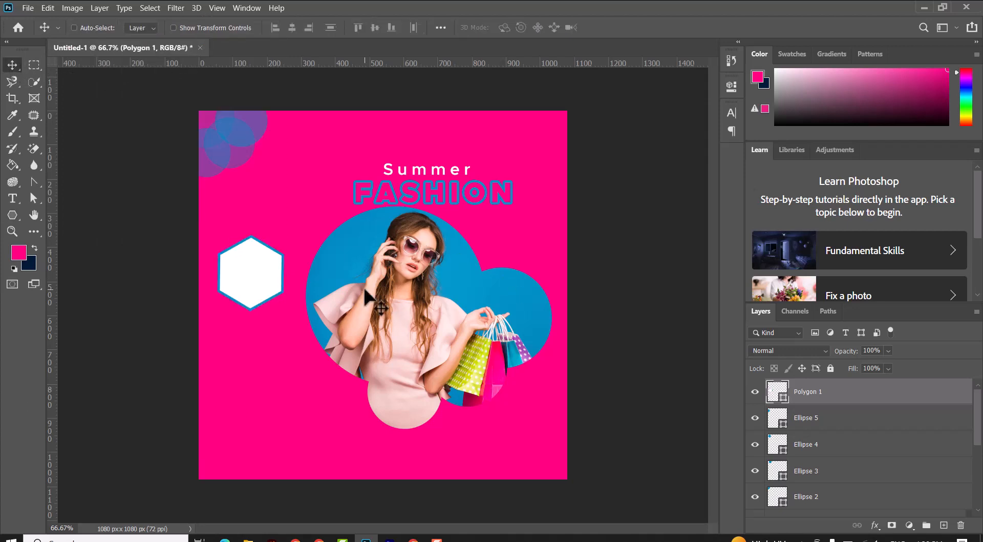
pyautogui.click(12, 198)
pyautogui.click(259, 208)
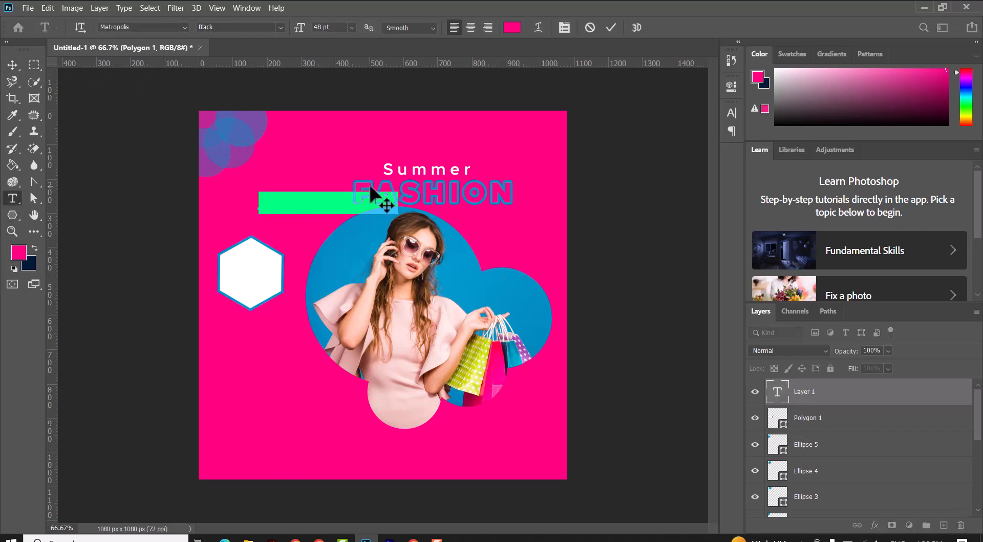
pyautogui.write('5')
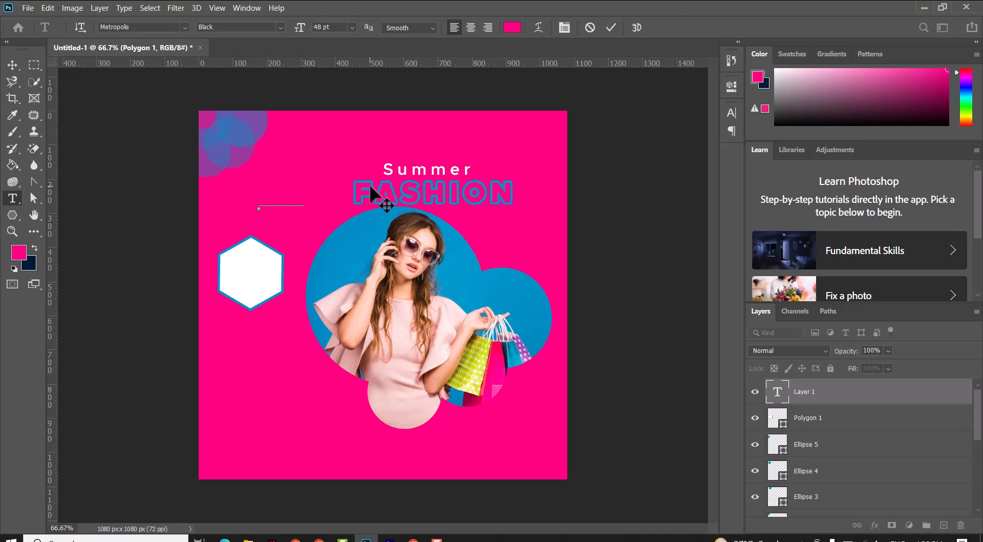
pyautogui.hotkey('ctrl', 'a')
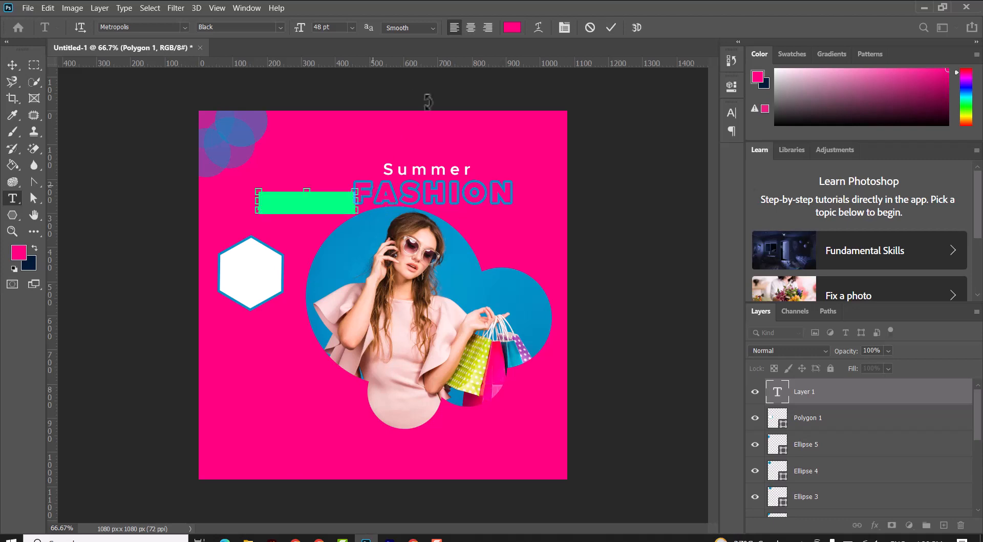
pyautogui.click(611, 27)
pyautogui.moveTo(281, 176); pyautogui.dragTo(269, 276)
pyautogui.doubleClick(269, 276)
pyautogui.click(270, 274)
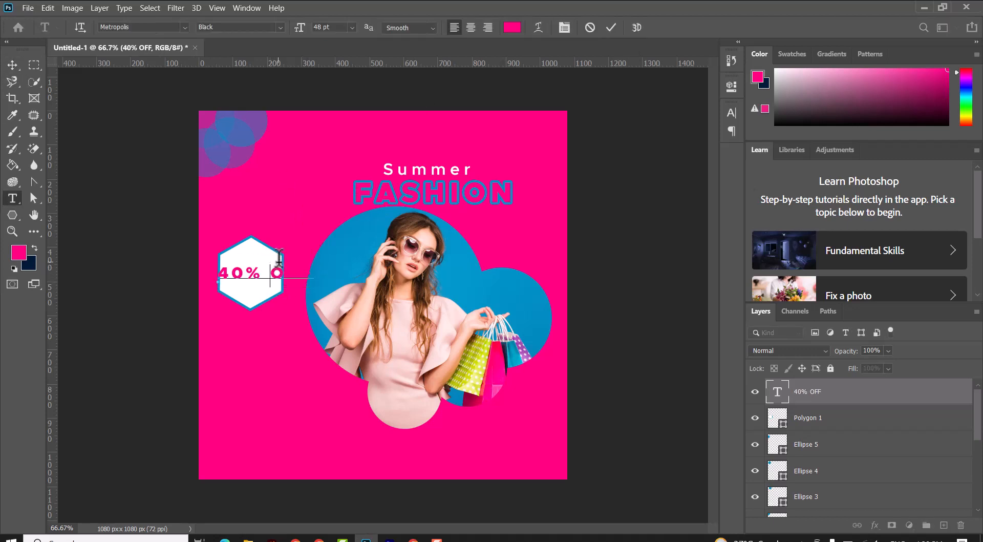
pyautogui.press('Return')
# Step: Set the 40% OFF text's tracking to 0 and centre it inside the hexagon
pyautogui.click(12, 65)
pyautogui.moveTo(241, 288); pyautogui.dragTo(257, 273)
pyautogui.doubleClick(255, 272)
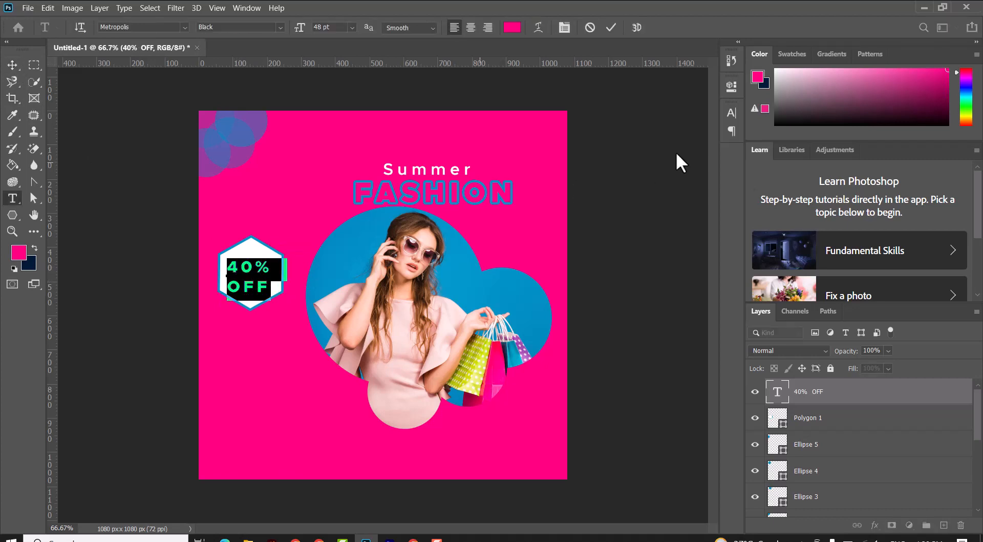
pyautogui.click(732, 112)
pyautogui.click(711, 159)
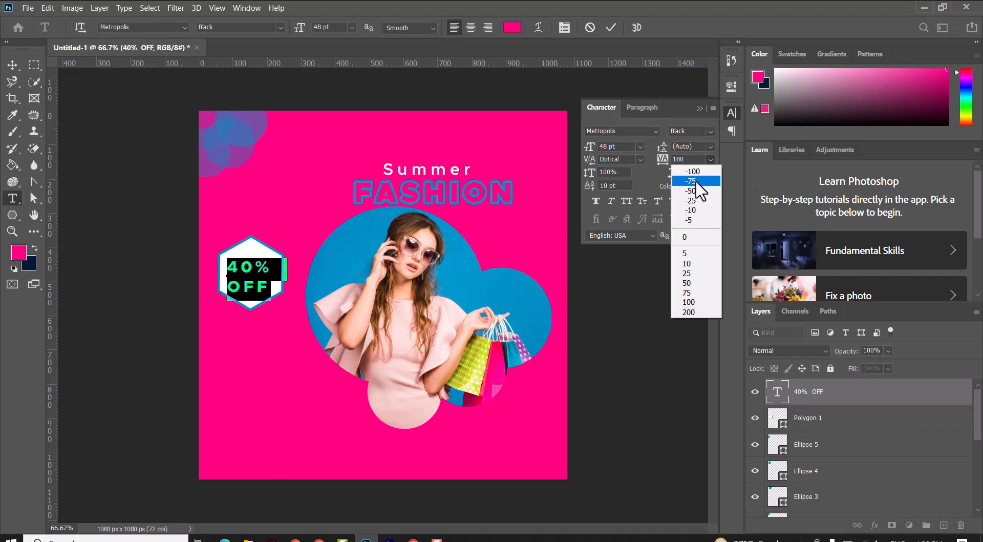
pyautogui.click(688, 239)
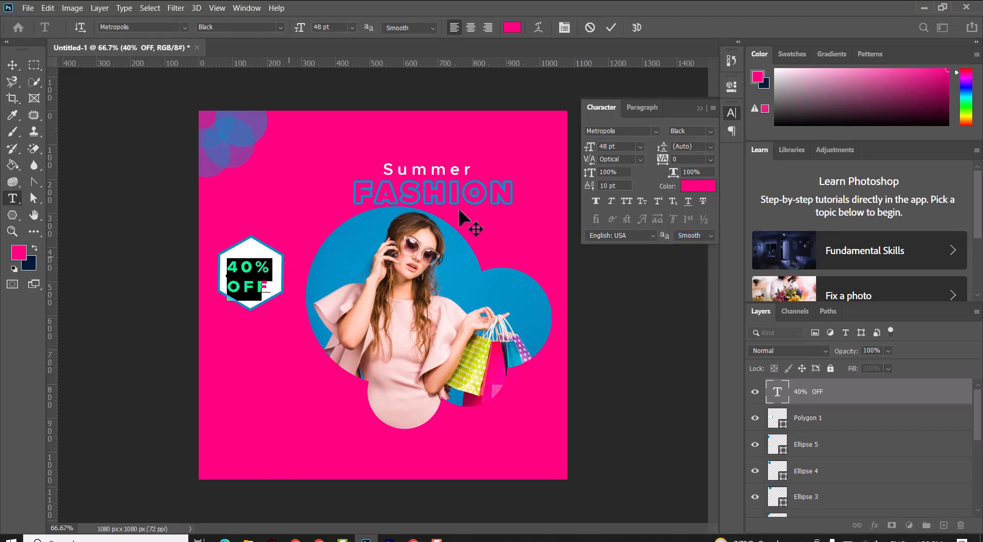
pyautogui.click(611, 27)
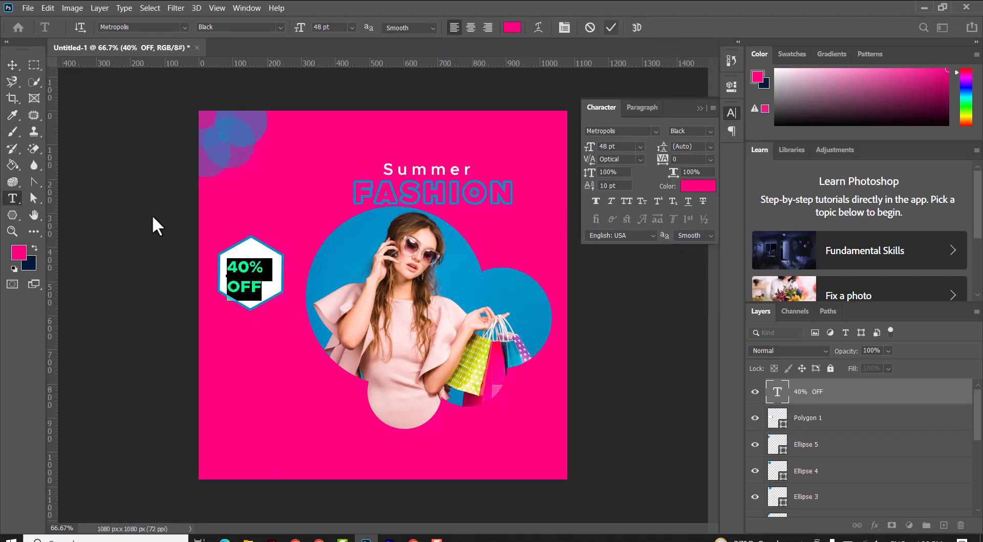
pyautogui.click(7, 67)
pyautogui.moveTo(242, 281); pyautogui.dragTo(249, 277)
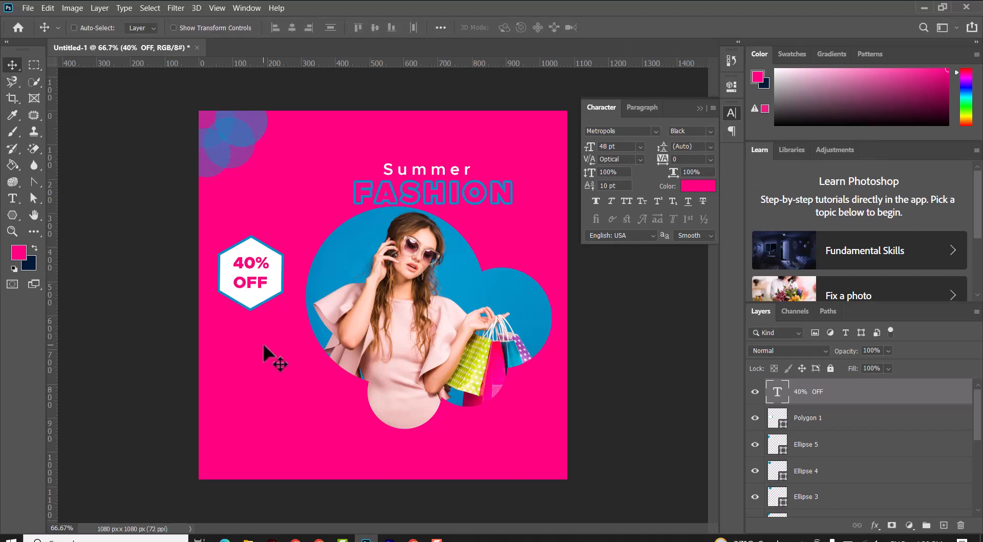
# Step: Start a white text line below the hexagon reading 'Where diving in to the best end of season sumer sales and scopi…'
pyautogui.press('t')
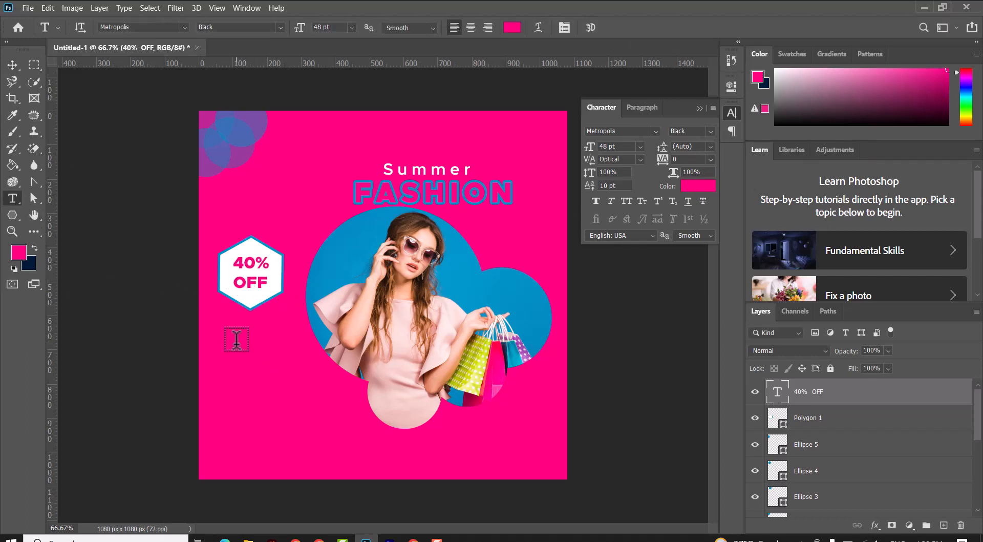
pyautogui.click(236, 338)
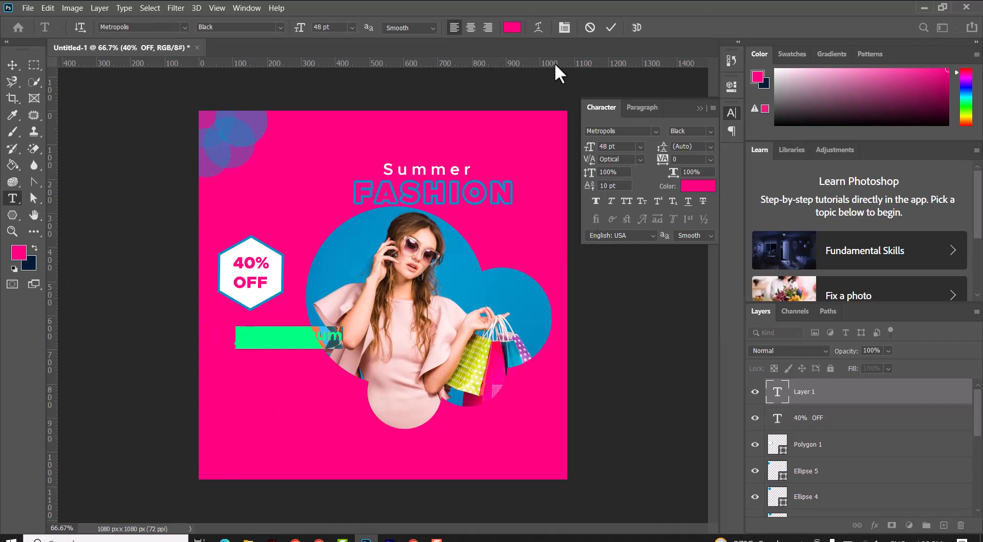
pyautogui.click(513, 27)
pyautogui.moveTo(641, 267); pyautogui.dragTo(507, 203)
pyautogui.click(816, 215)
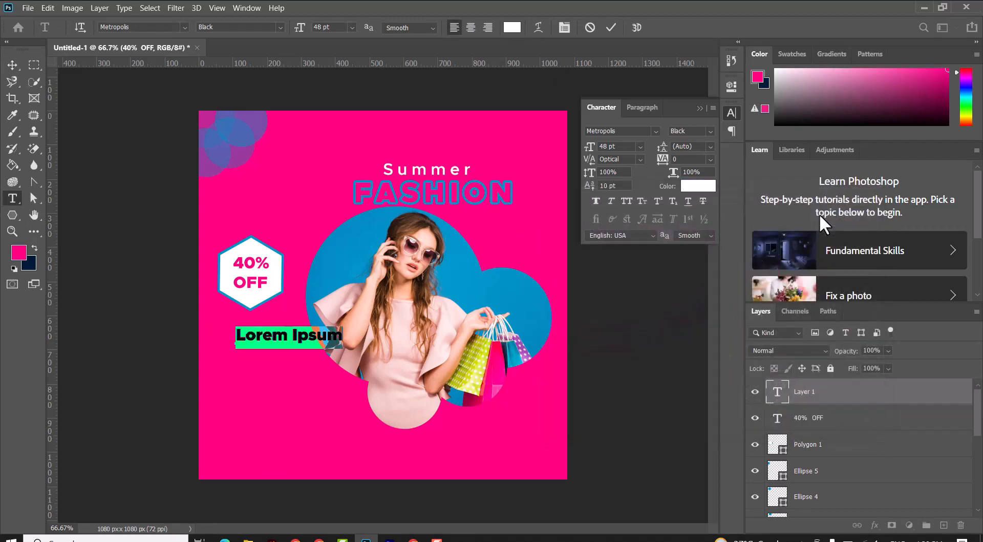
pyautogui.write('Where')
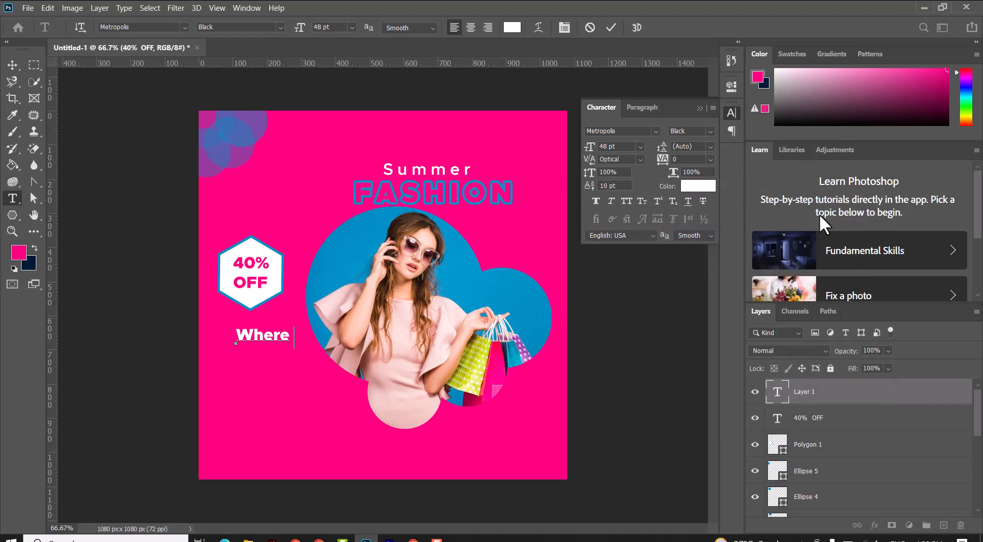
pyautogui.write(' diving in to the best')
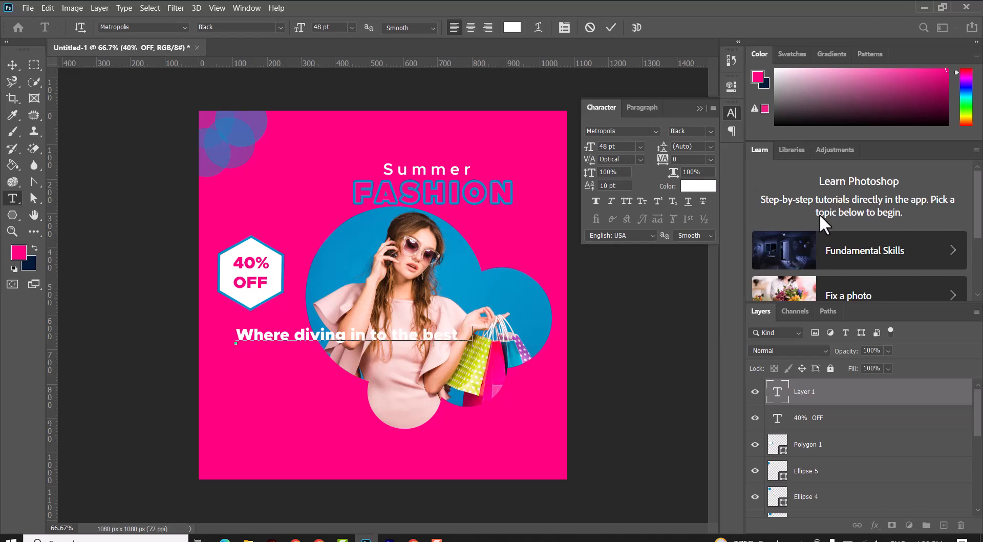
pyautogui.write('seaso')
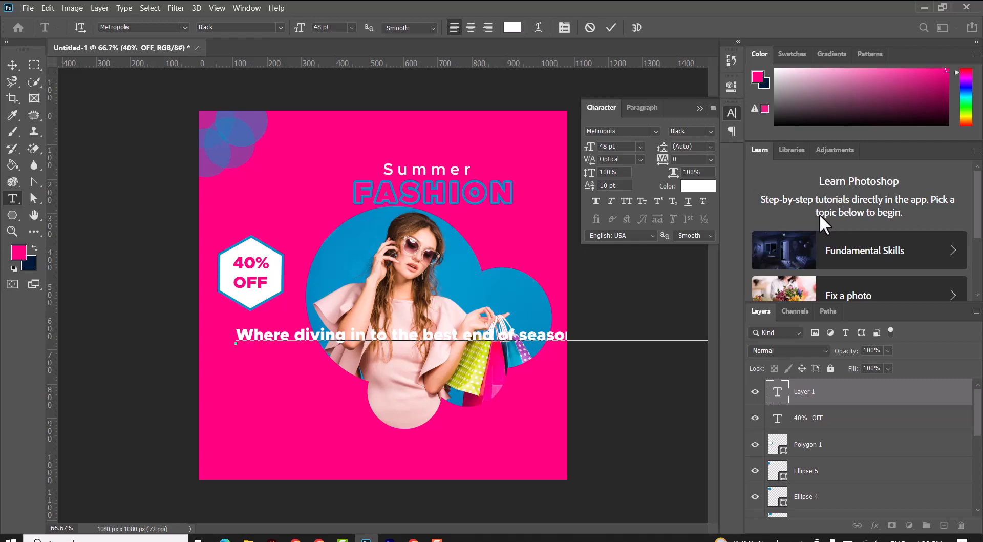
# Step: Set the whole sentence to Metropolis Regular at 24 pt and commit it
pyautogui.hotkey('ctrl', 'a')
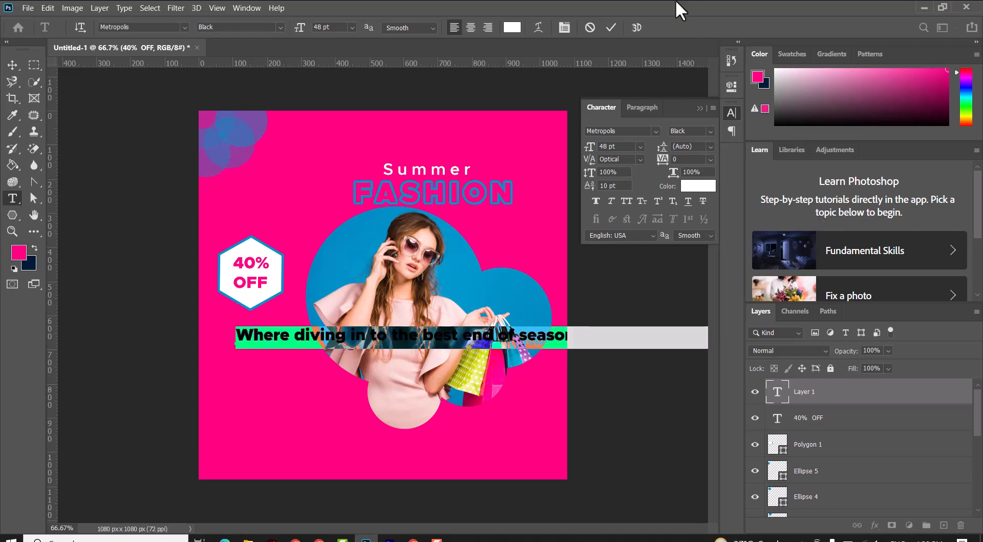
pyautogui.click(280, 27)
pyautogui.click(265, 57)
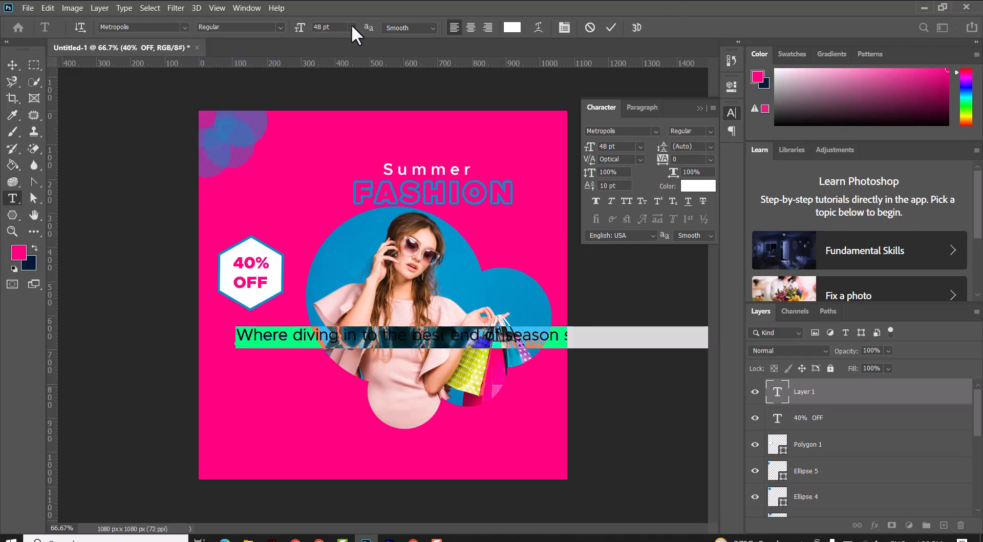
pyautogui.click(351, 25)
pyautogui.click(333, 143)
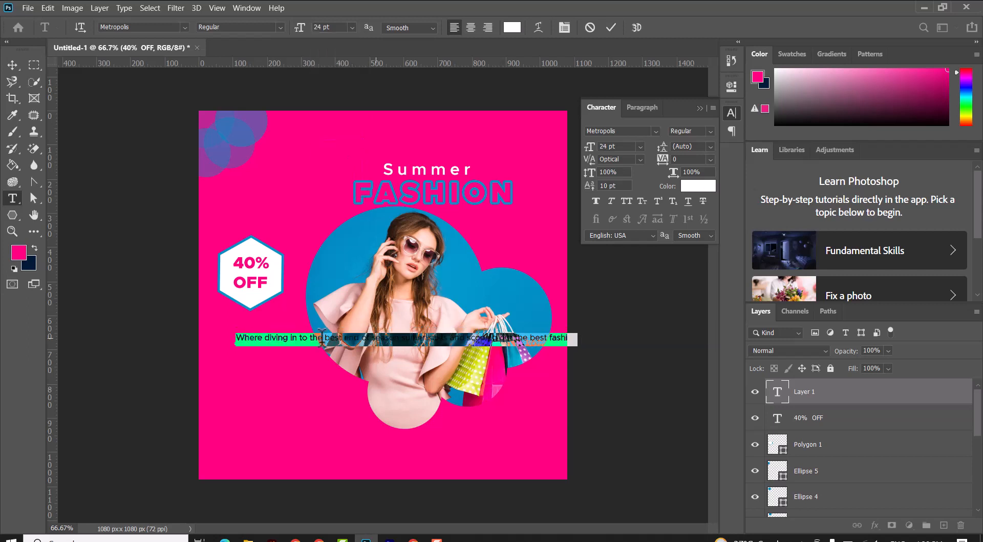
pyautogui.click(542, 147)
pyautogui.click(12, 65)
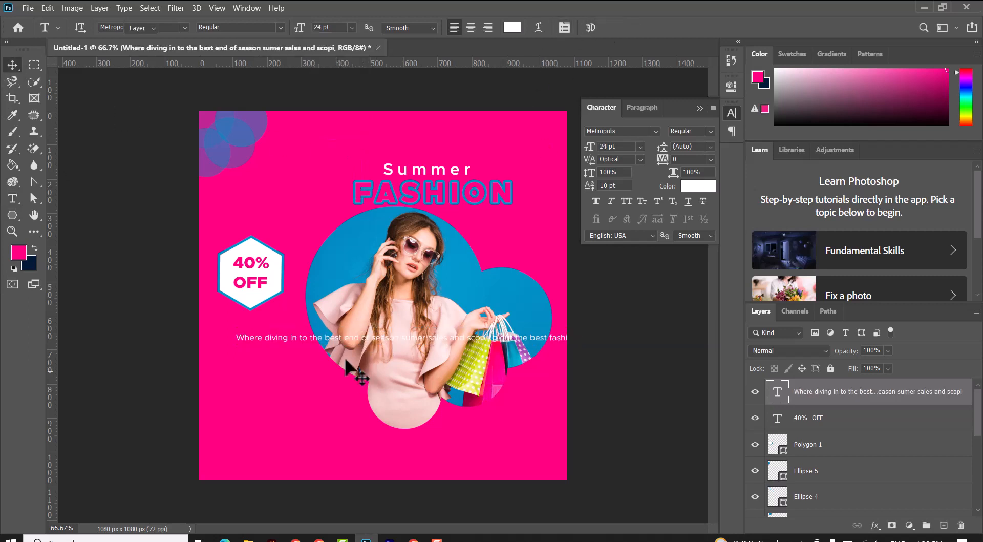
# Step: Move the sentence to the canvas's left edge and break it into lines after 'to the' and 'season'
pyautogui.moveTo(334, 347); pyautogui.dragTo(285, 339)
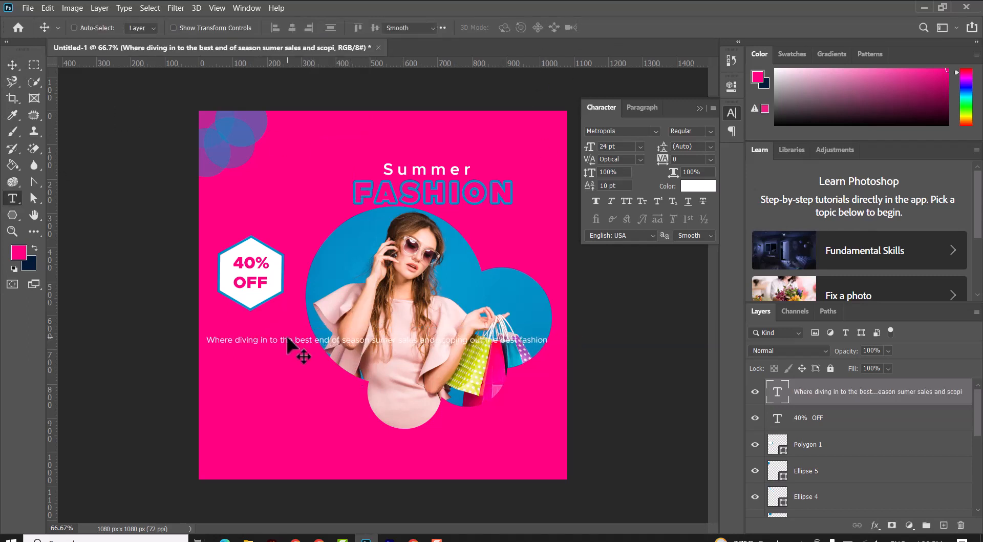
pyautogui.doubleClick(287, 341)
pyautogui.click(296, 338)
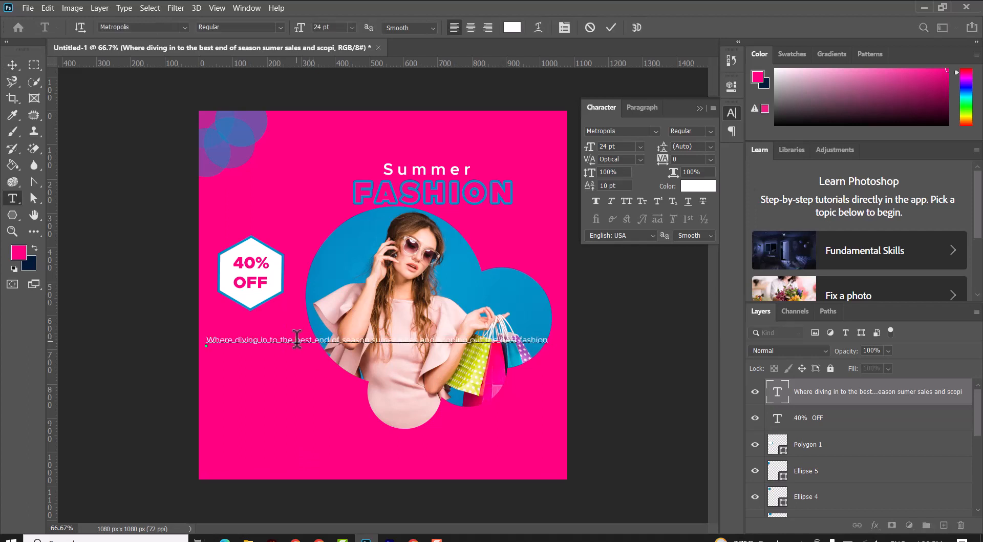
pyautogui.press('Return')
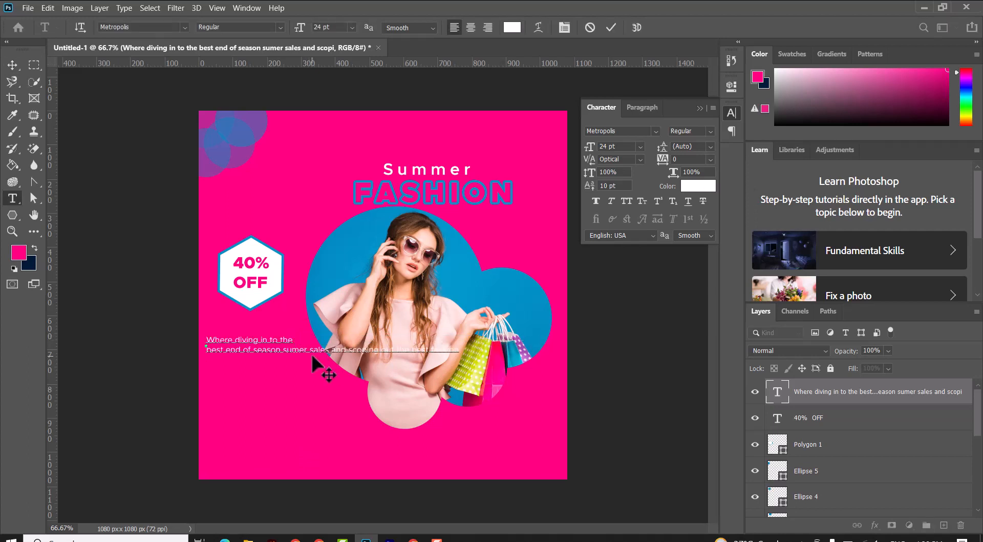
pyautogui.click(284, 350)
pyautogui.press('Return')
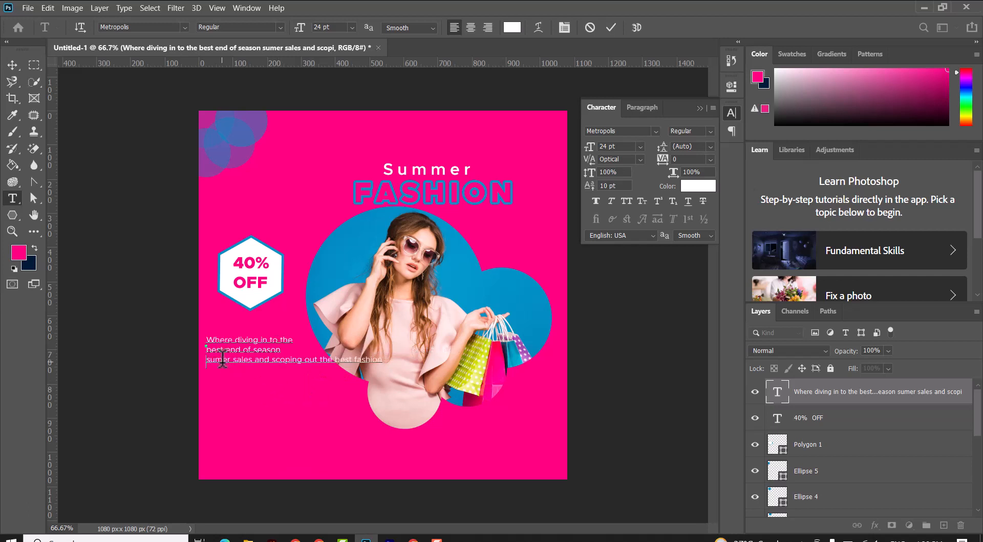
# Step: Correct 'sumer' to 'summer' and add a line break after 'and'
pyautogui.click(222, 358)
pyautogui.write('m')
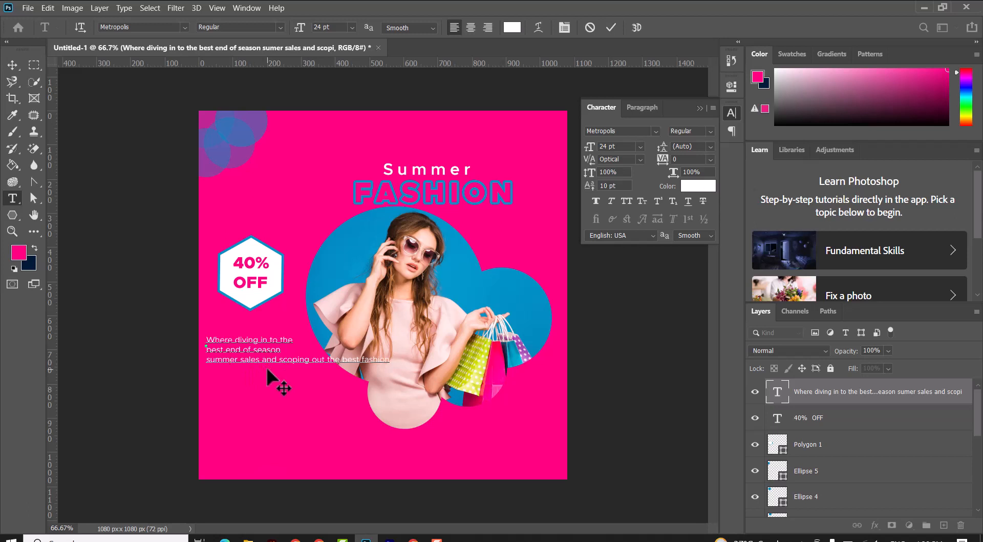
pyautogui.click(279, 359)
pyautogui.press('Return')
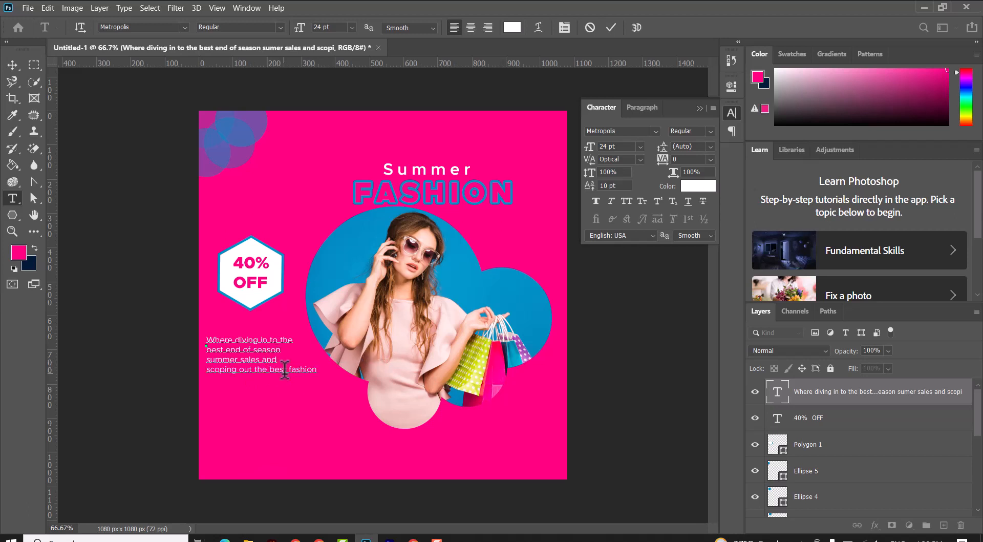
# Step: Set the whole paragraph to 26 pt, commit it, and reposition it below the hexagon badge
pyautogui.click(269, 369)
pyautogui.hotkey('ctrl', 'a')
pyautogui.click(352, 27)
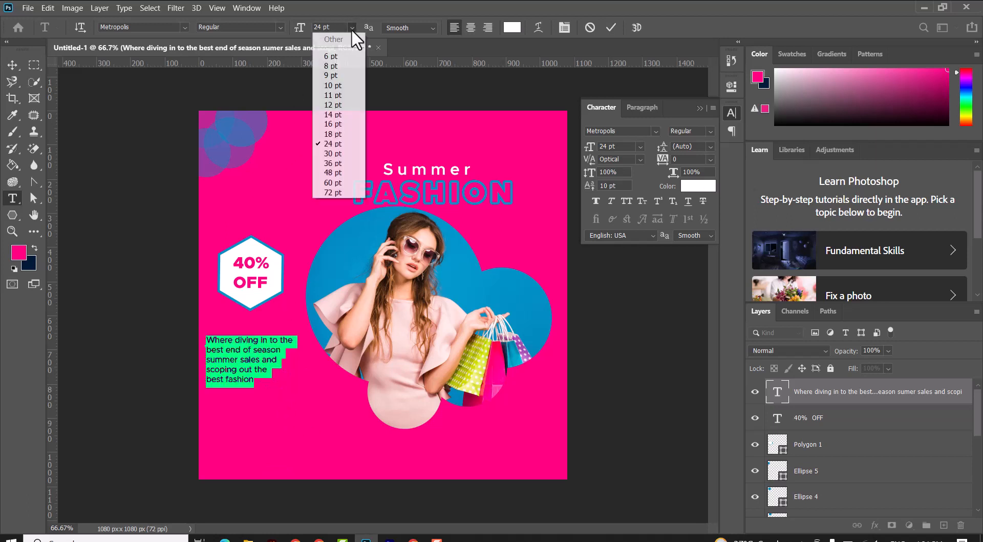
pyautogui.click(338, 153)
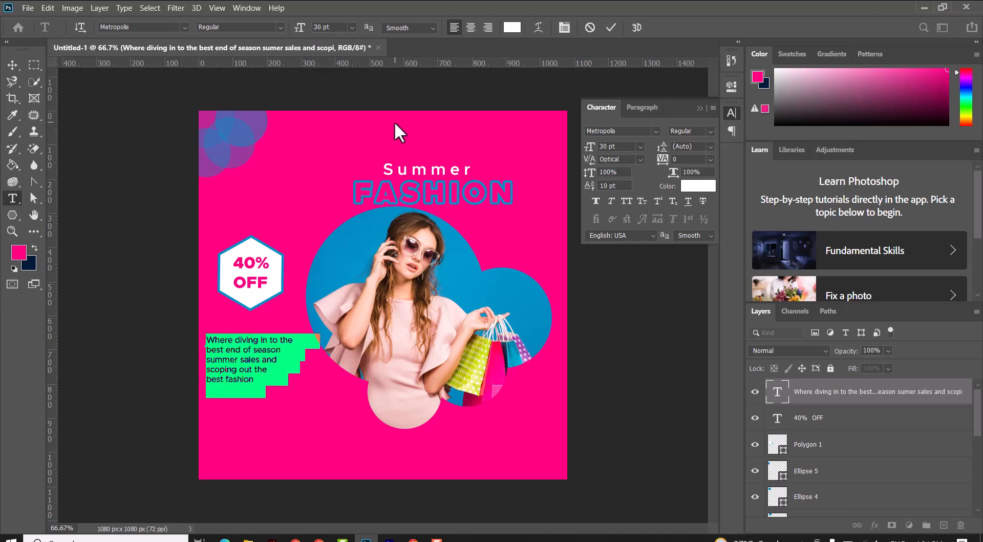
pyautogui.click(335, 27)
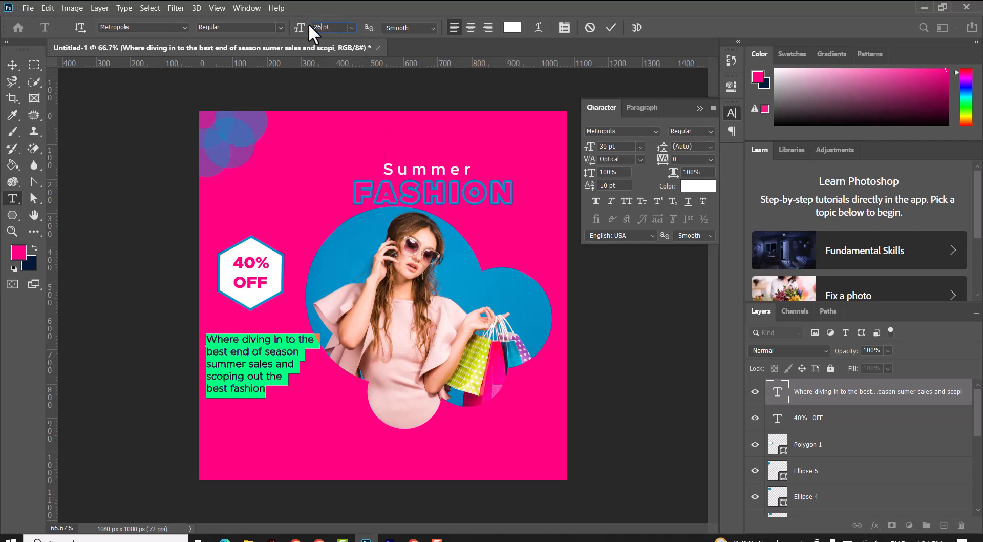
pyautogui.press('Return')
pyautogui.click(12, 65)
pyautogui.moveTo(248, 376); pyautogui.dragTo(255, 350)
# Step: Select the 40% OFF text with the hexagon and nudge both down slightly
pyautogui.rightClick(239, 269)
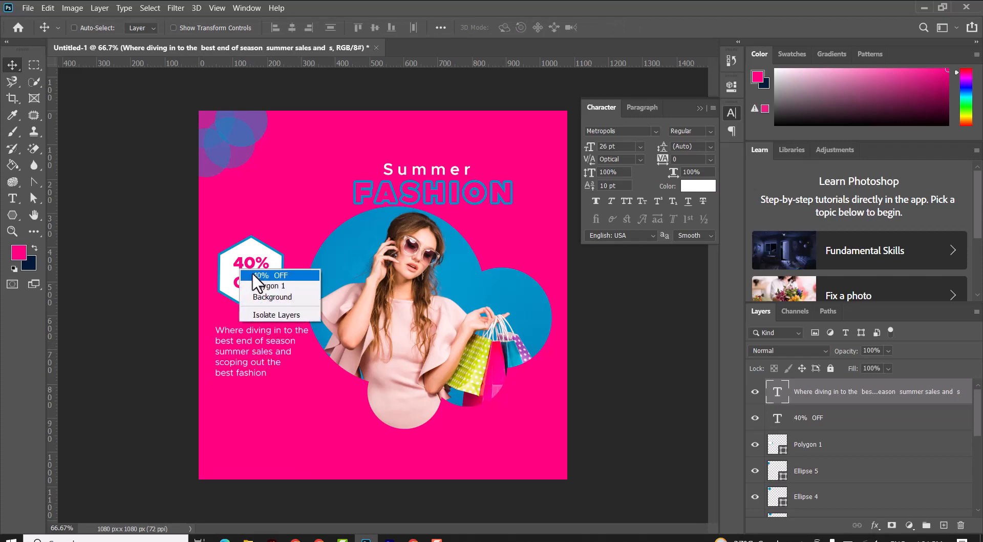
pyautogui.click(253, 275)
pyautogui.keyDown('shift'); pyautogui.click(826, 444); pyautogui.keyUp('shift')
pyautogui.press('Down')
pyautogui.press('Down')
pyautogui.press('Down')
pyautogui.press('Down')
pyautogui.press('Down')
pyautogui.press('Down')
pyautogui.press('Down')
pyautogui.press('Down')
pyautogui.press('Down')
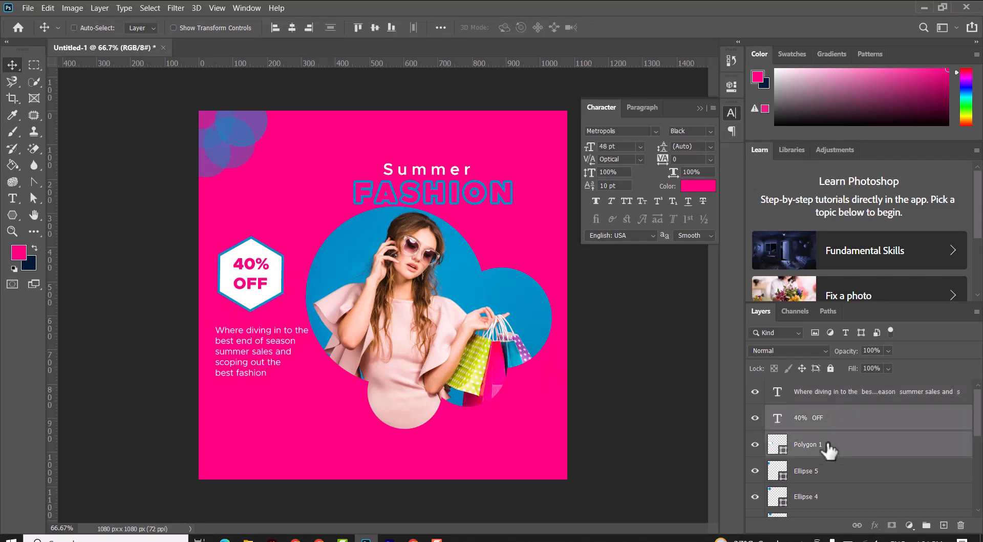
pyautogui.press('Down')
pyautogui.press('Down')
pyautogui.press('Down')
pyautogui.press('Down')
pyautogui.press('Down')
pyautogui.press('Down')
pyautogui.press('Down')
pyautogui.press('Down')
pyautogui.press('Down')
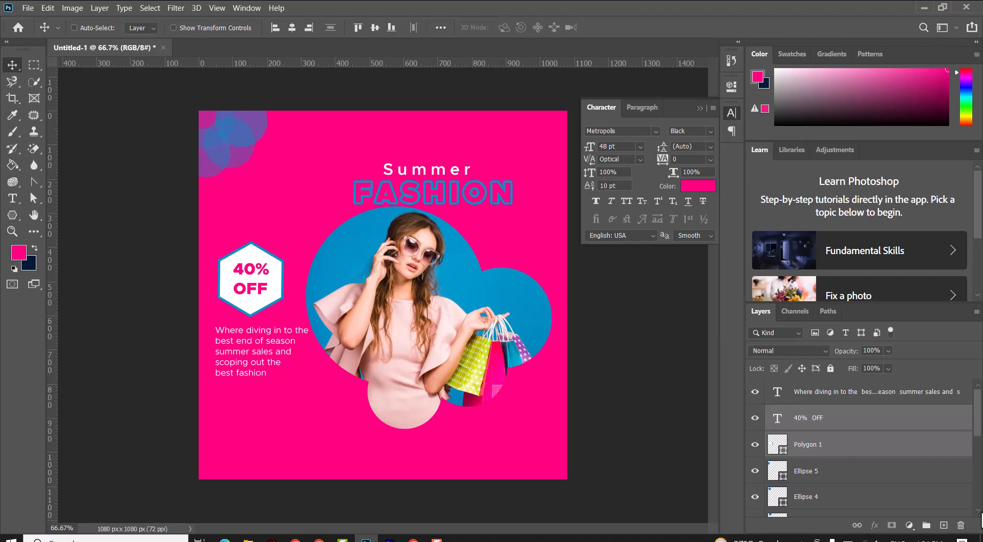
# Step: Draw a rounded rectangle about 215 × 72 px below the paragraph and fill it with blue
pyautogui.click(829, 394)
pyautogui.click(10, 215)
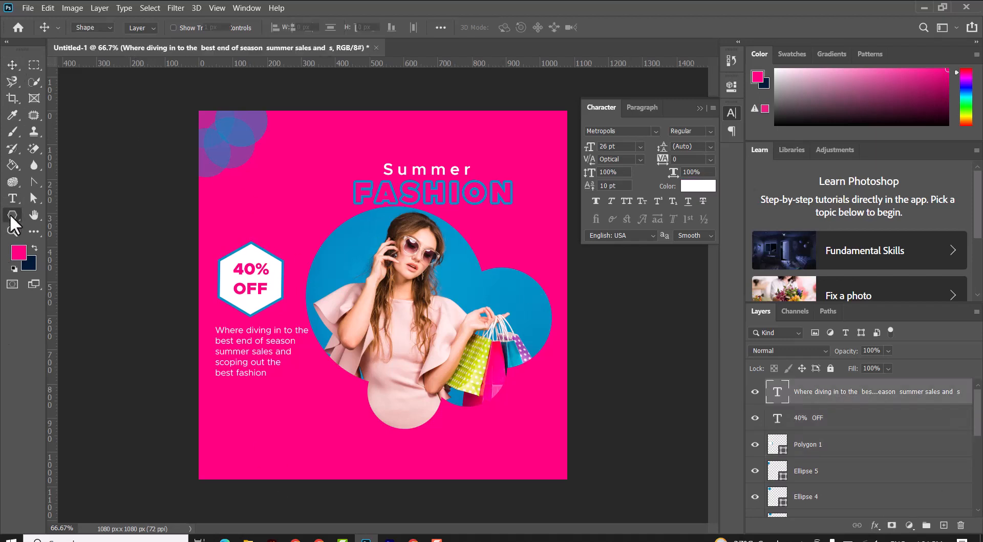
pyautogui.click(45, 226)
pyautogui.moveTo(217, 408); pyautogui.dragTo(290, 429)
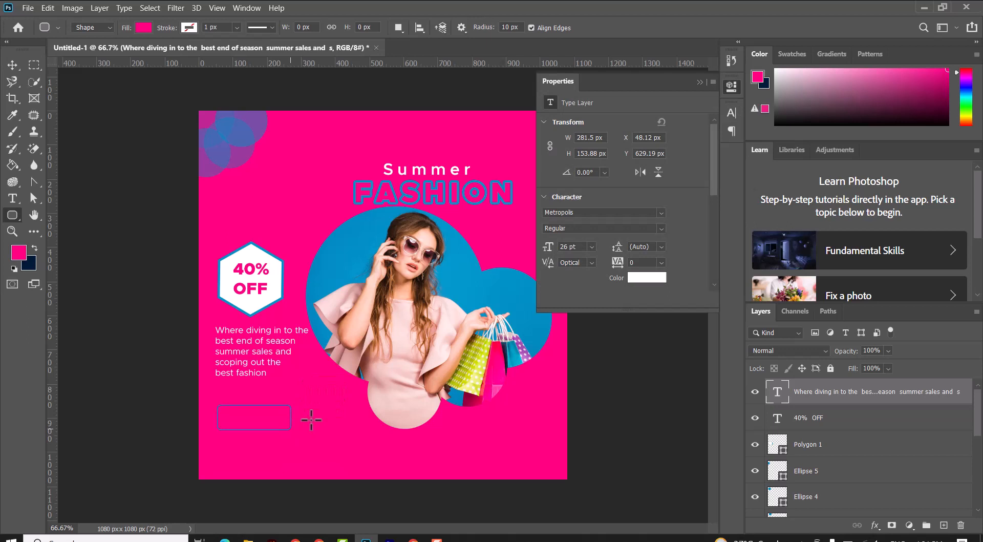
pyautogui.click(144, 27)
pyautogui.click(63, 95)
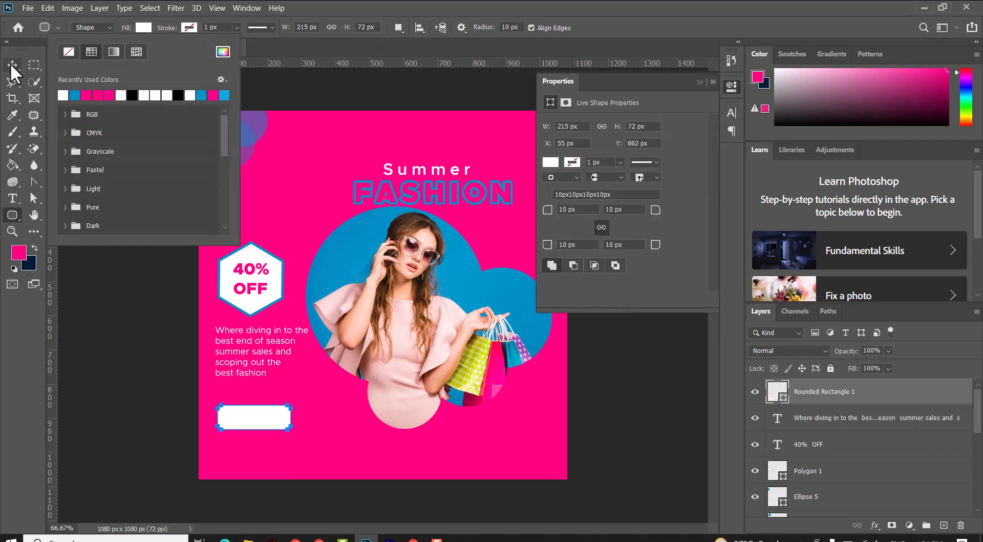
pyautogui.click(12, 64)
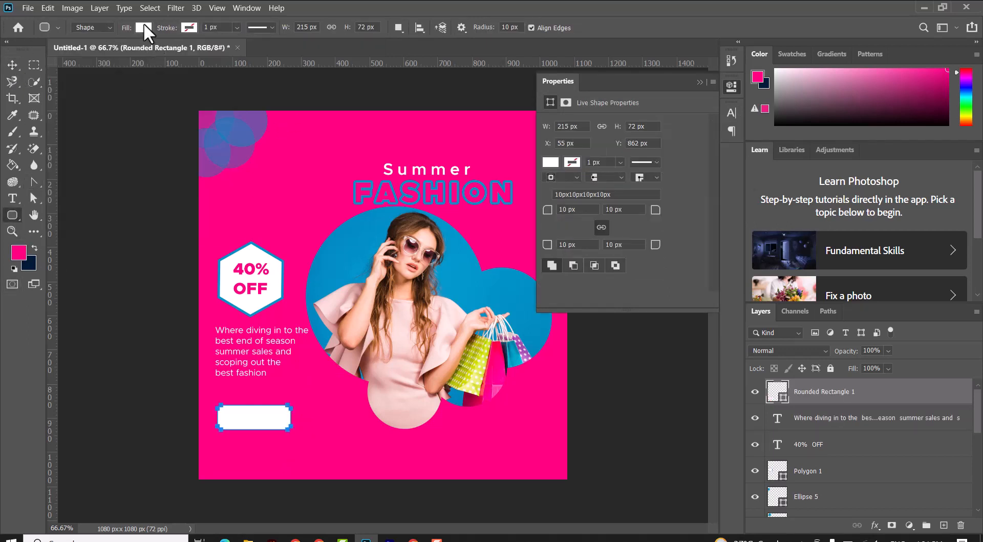
pyautogui.click(144, 27)
pyautogui.click(85, 87)
pyautogui.click(11, 64)
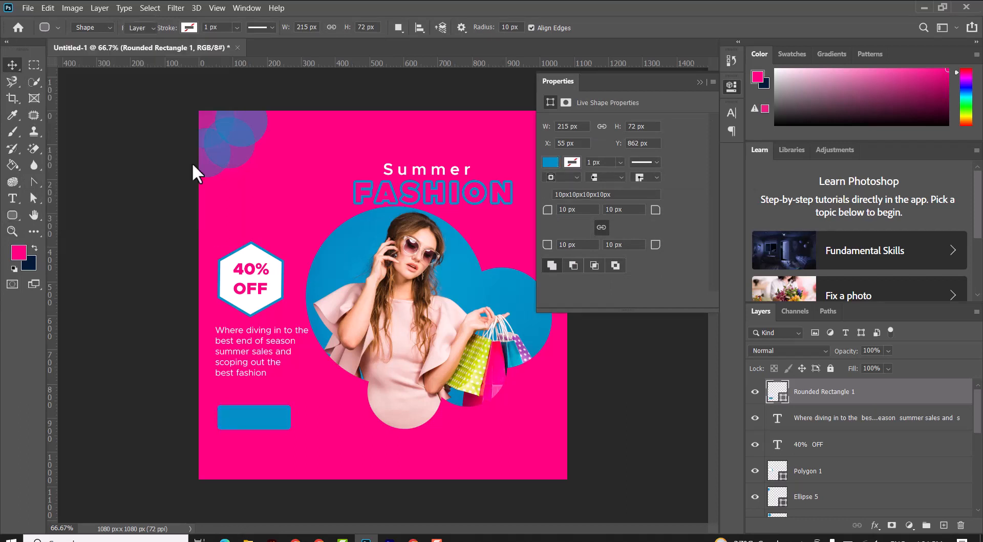
# Step: Add white text reading 'Buy Now' near the bottom of the canvas
pyautogui.click(12, 198)
pyautogui.click(292, 462)
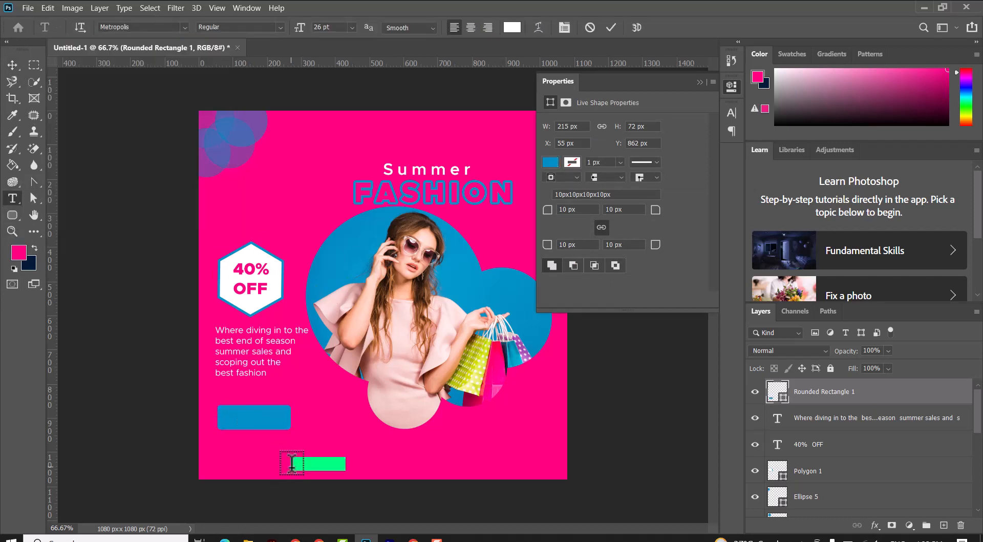
pyautogui.write('Buy Now')
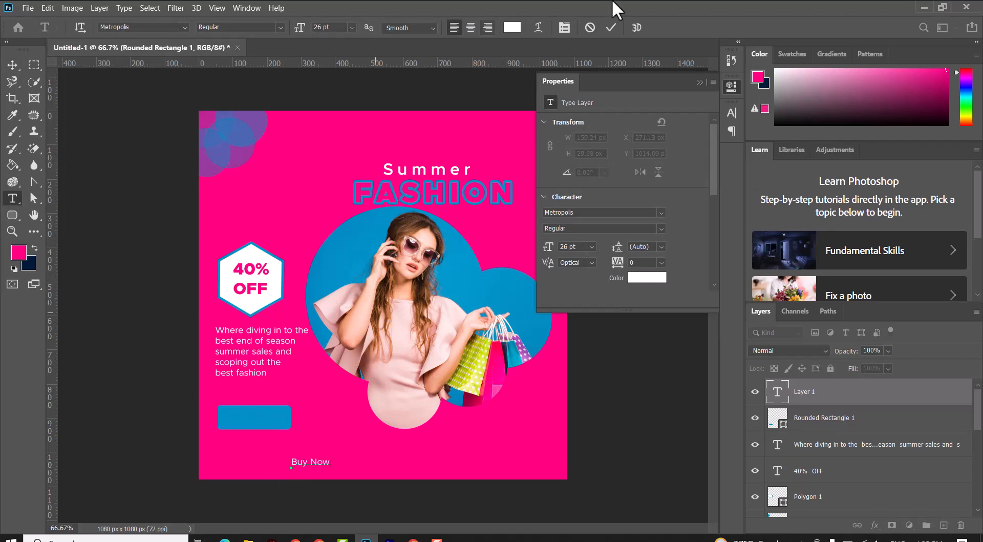
pyautogui.click(610, 26)
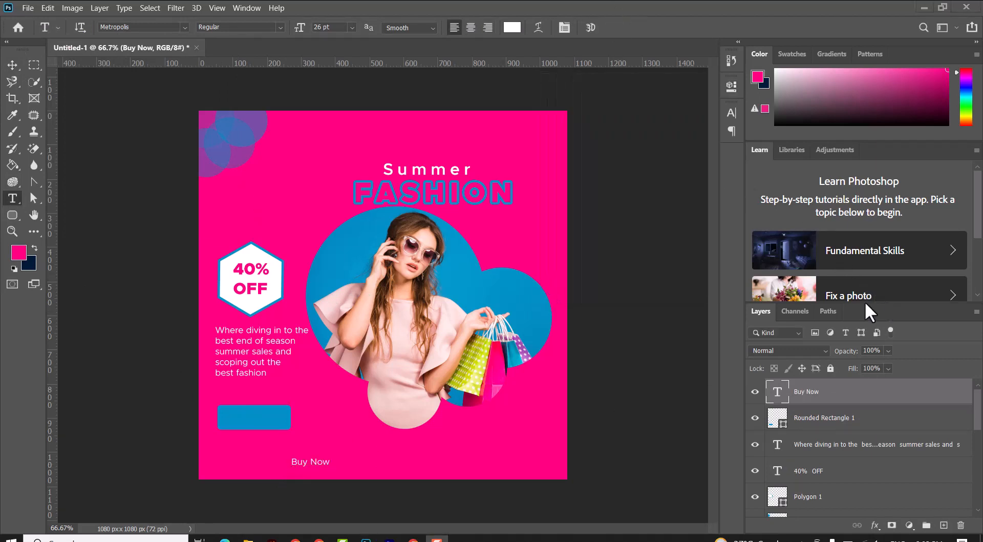
# Step: Set 'Buy Now' to Medium weight at 36 pt and move it onto the blue button
pyautogui.tripleClick(310, 463)
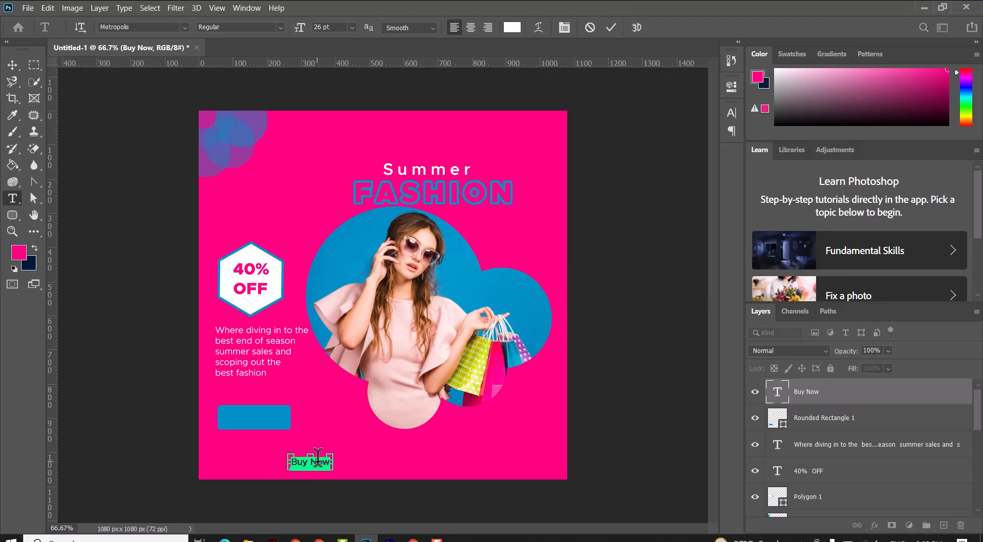
pyautogui.click(272, 27)
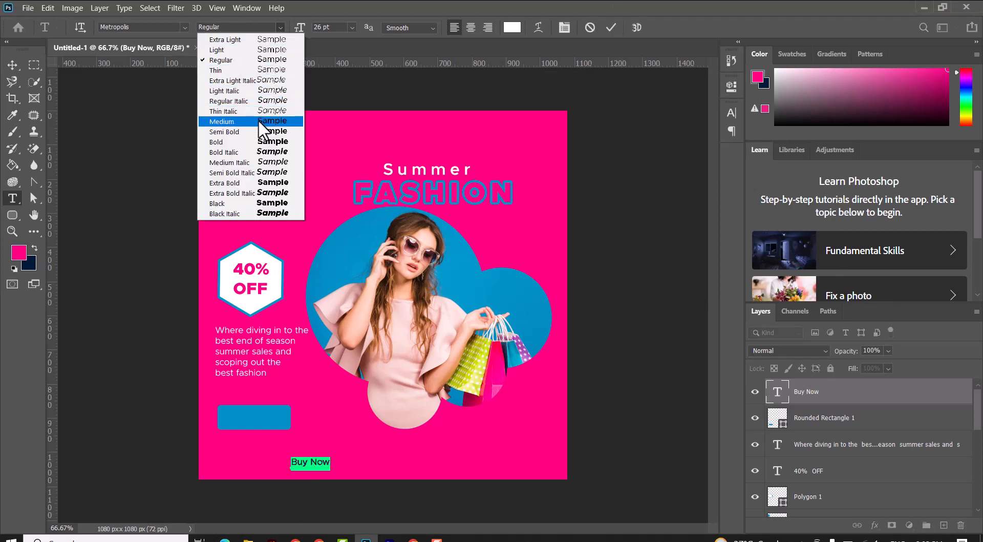
pyautogui.click(258, 119)
pyautogui.click(351, 27)
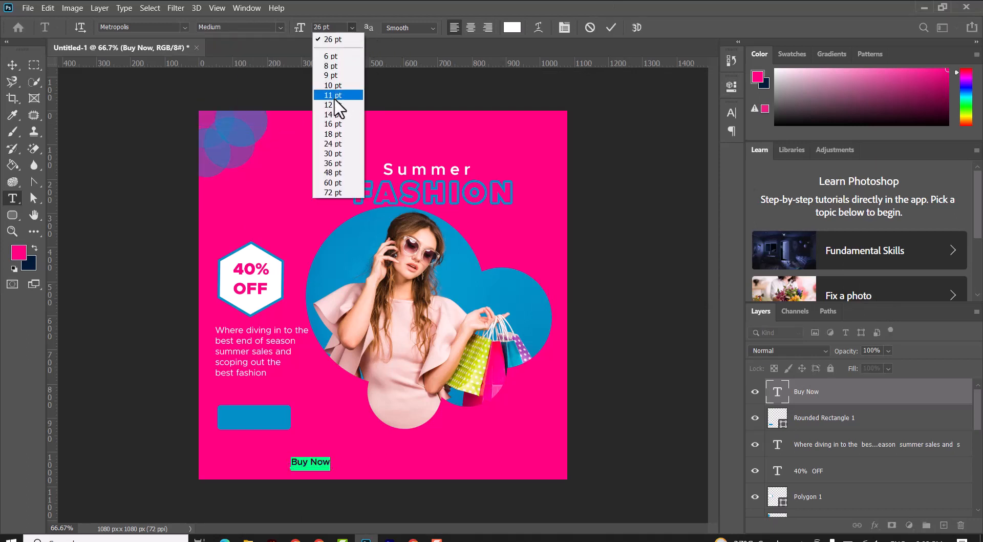
pyautogui.click(331, 162)
pyautogui.click(613, 27)
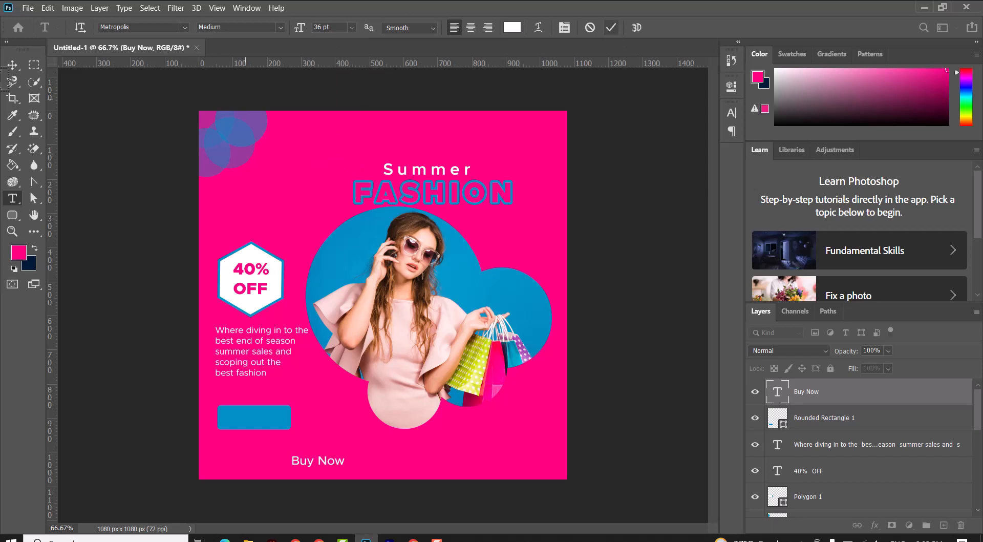
pyautogui.click(10, 65)
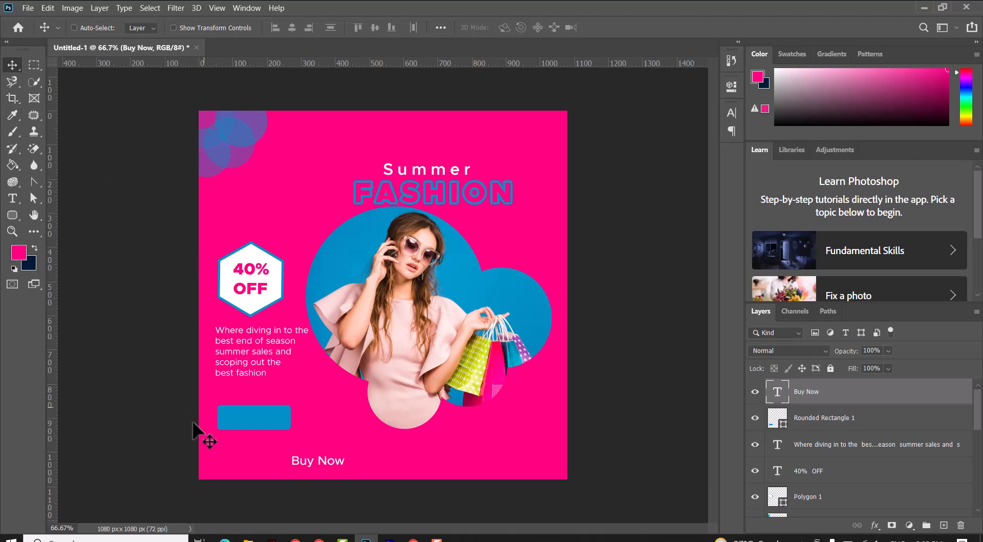
pyautogui.moveTo(313, 463); pyautogui.dragTo(250, 419)
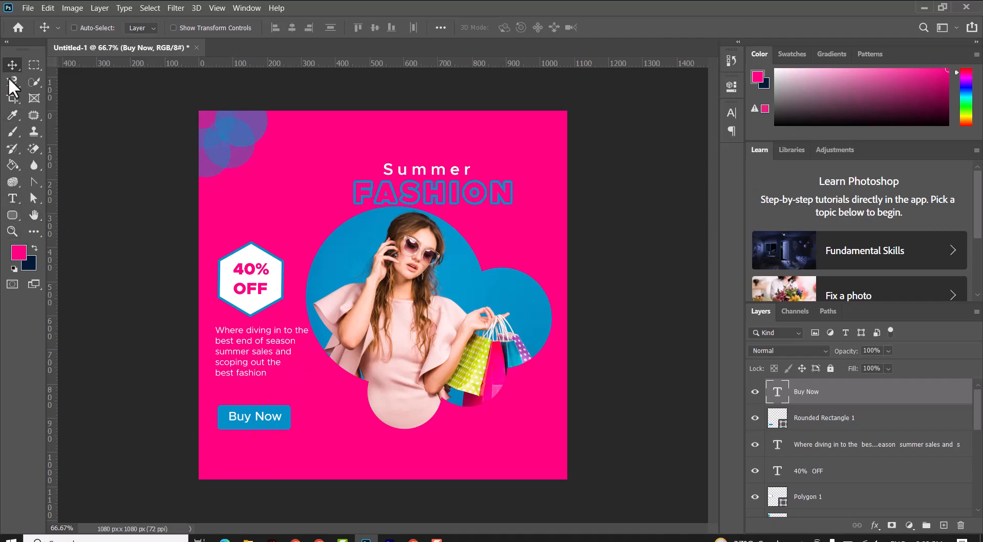
# Step: Place the pngwing.com (35) doodle from the Summer Fashion folder, rotate and scale it beside the paragraph's end
pyautogui.click(248, 538)
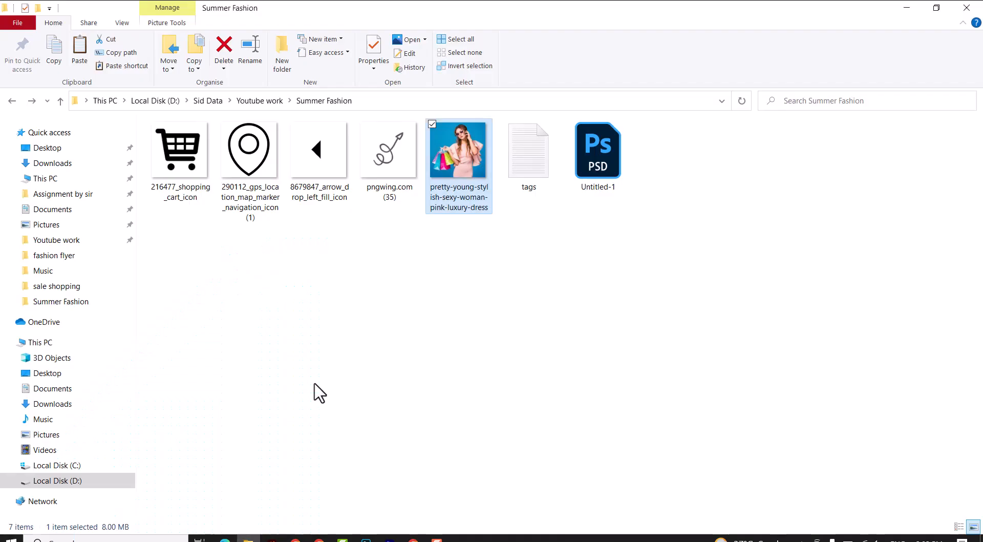
pyautogui.moveTo(389, 154); pyautogui.dragTo(283, 427)
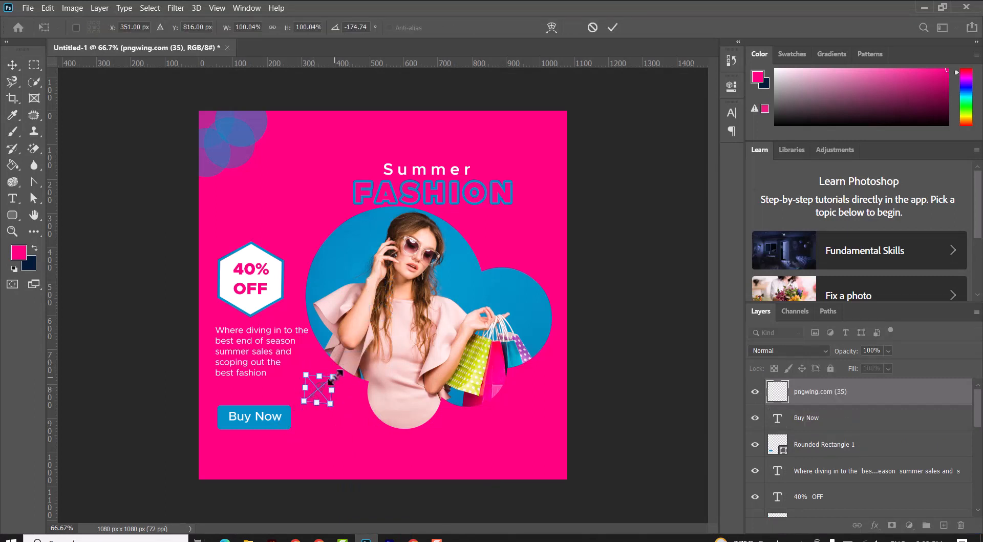
pyautogui.moveTo(334, 378); pyautogui.dragTo(350, 361)
pyautogui.moveTo(334, 395); pyautogui.dragTo(319, 379)
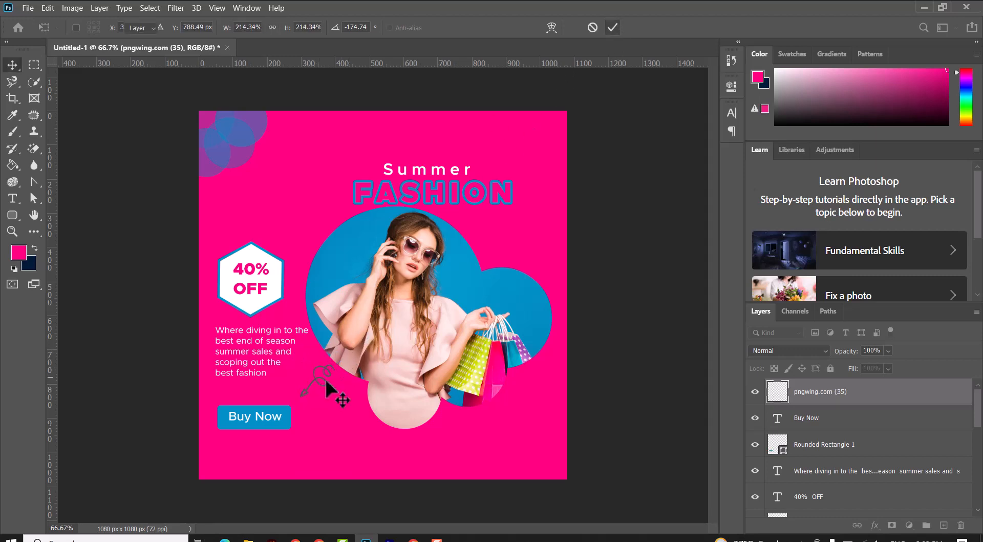
pyautogui.press('Return')
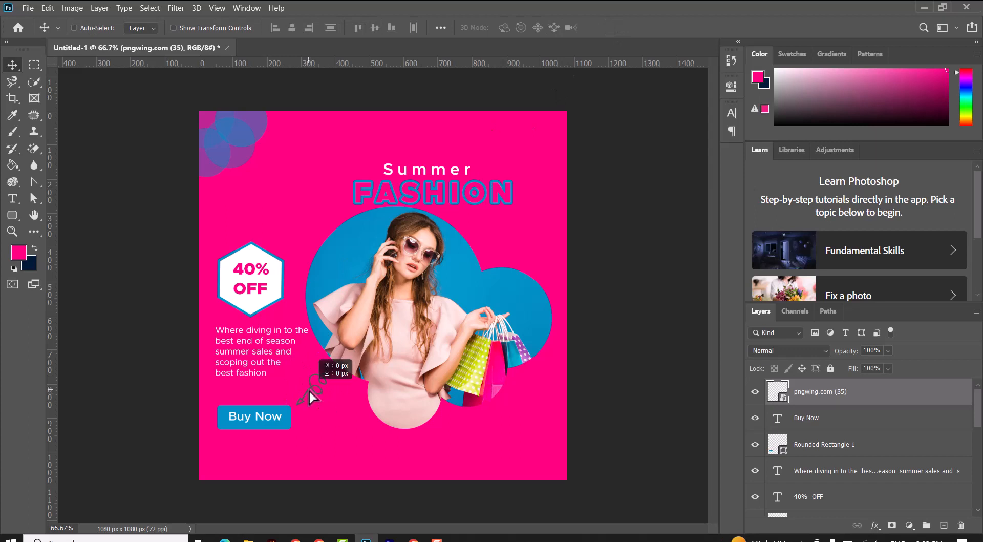
pyautogui.moveTo(309, 389); pyautogui.dragTo(308, 389)
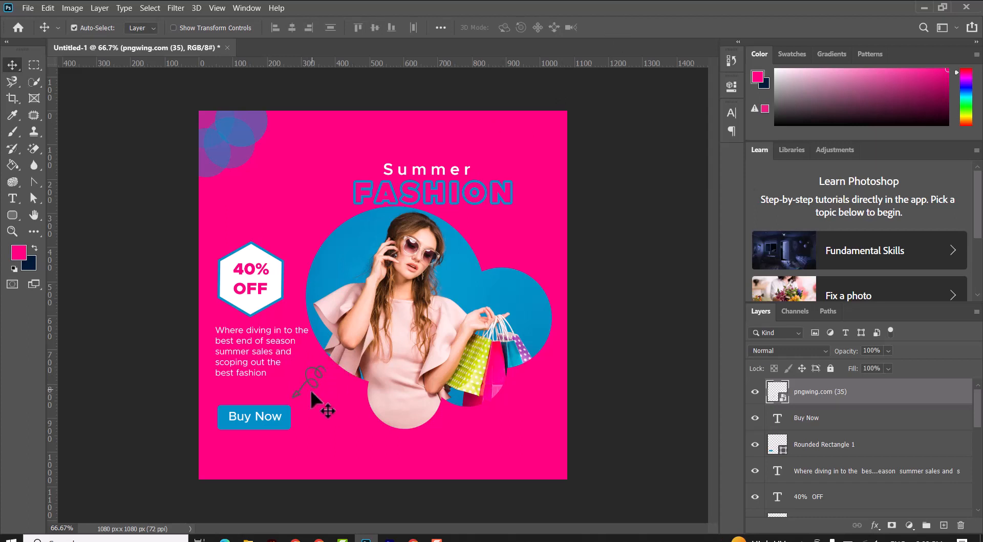
pyautogui.hotkey('ctrl', 't')
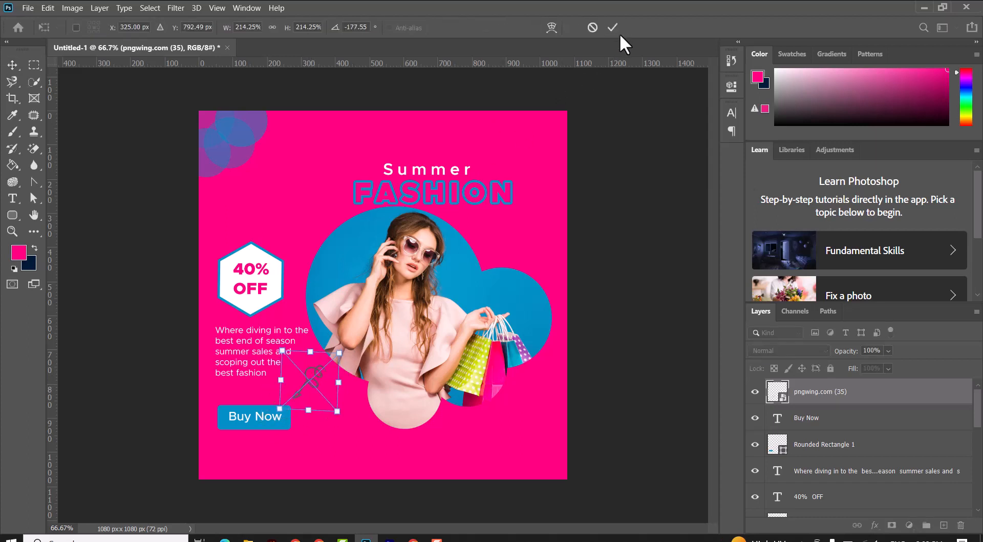
pyautogui.click(613, 27)
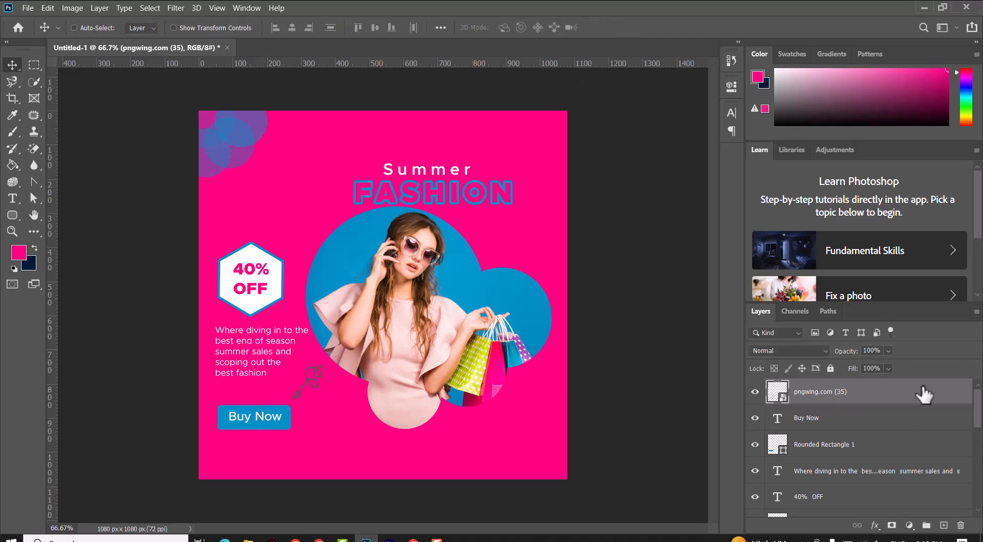
# Step: Apply a white (ffffff) Color Overlay layer style to the doodle
pyautogui.doubleClick(927, 398)
pyautogui.click(500, 375)
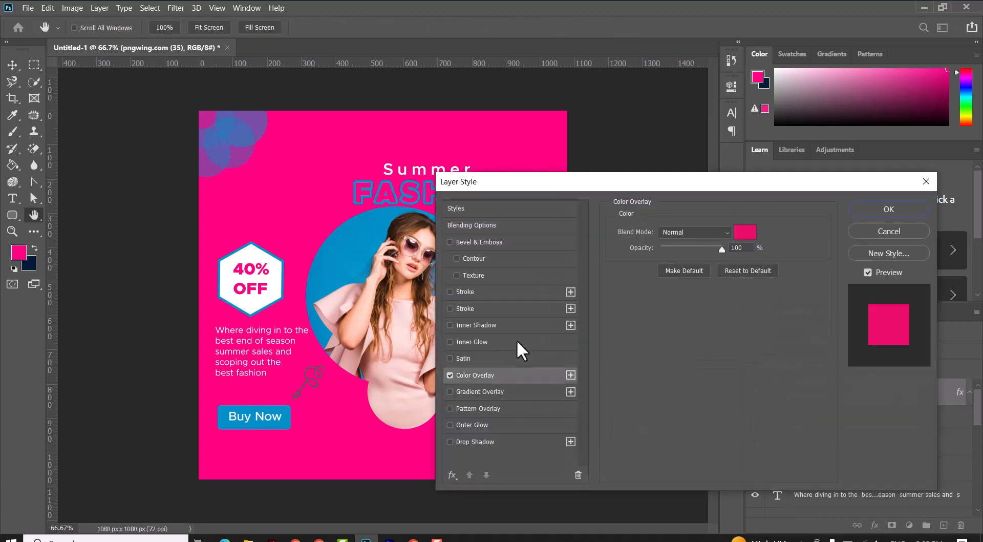
pyautogui.click(745, 233)
pyautogui.write('ffffff')
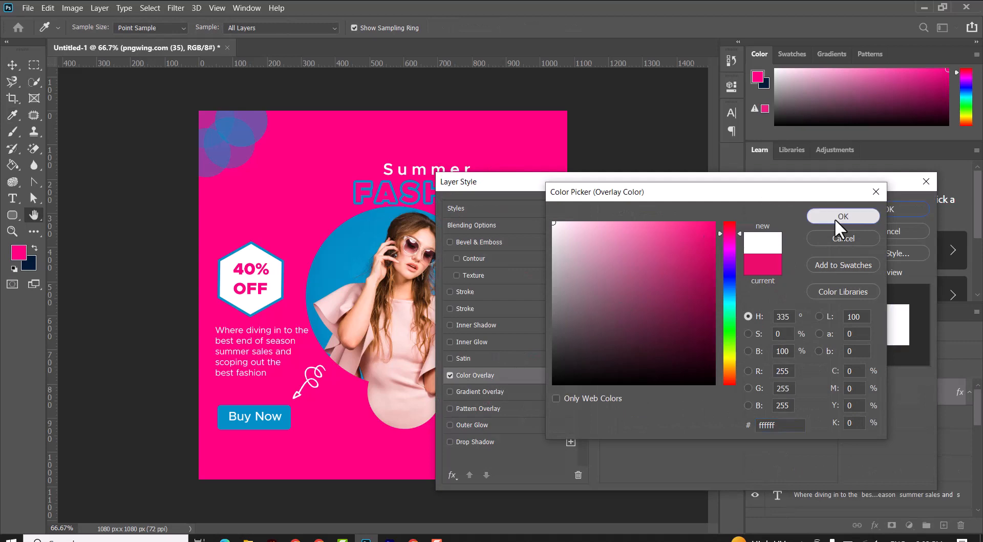
pyautogui.click(839, 217)
pyautogui.click(889, 209)
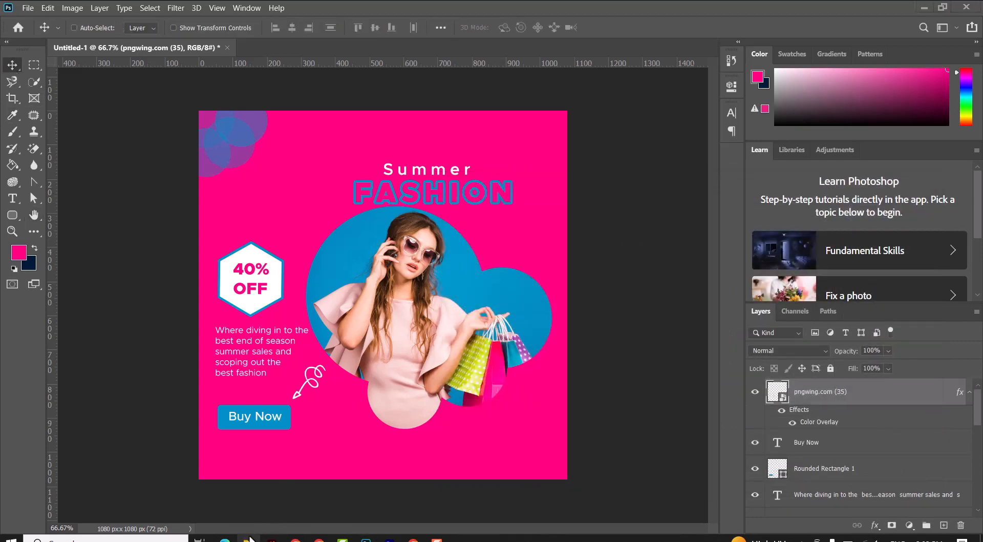
# Step: Place the location-marker icon from the Summer Fashion folder, scale it down and position it below the Buy Now button
pyautogui.click(248, 540)
pyautogui.click(340, 316)
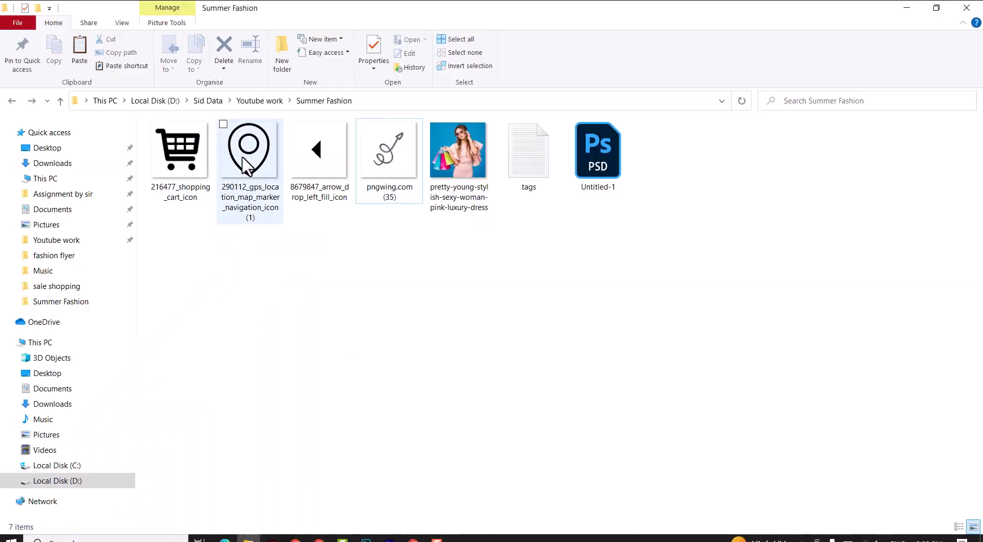
pyautogui.moveTo(242, 157); pyautogui.dragTo(313, 450)
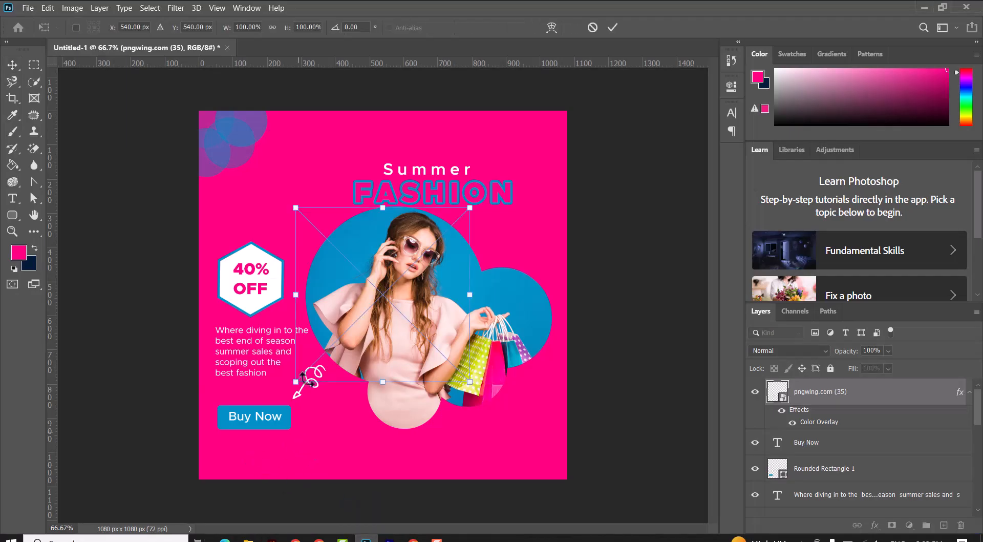
pyautogui.moveTo(471, 209); pyautogui.dragTo(315, 370)
pyautogui.click(613, 28)
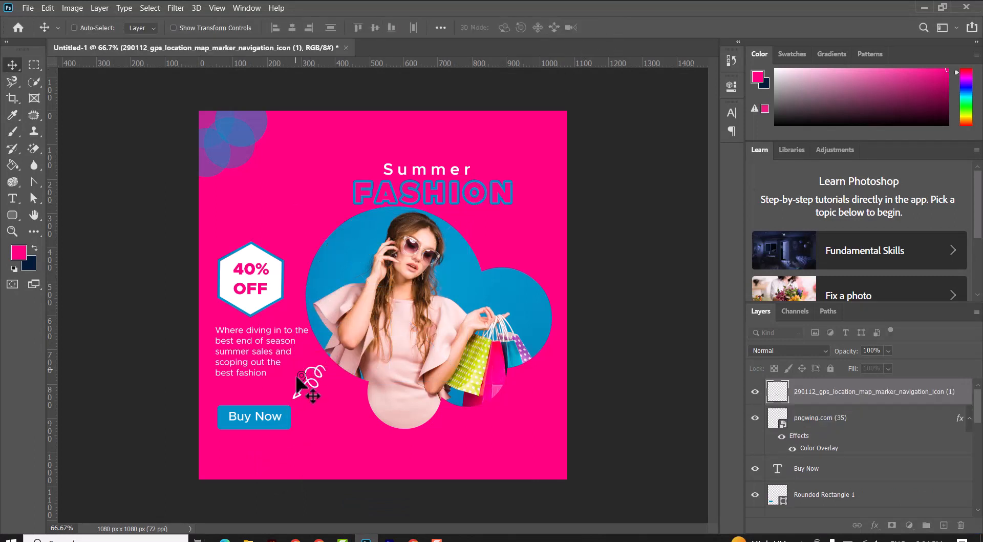
pyautogui.moveTo(224, 450); pyautogui.dragTo(224, 444)
# Step: Add Regular-weight text reading 'fashion street 18 near by xyz' beside the location marker
pyautogui.press('t')
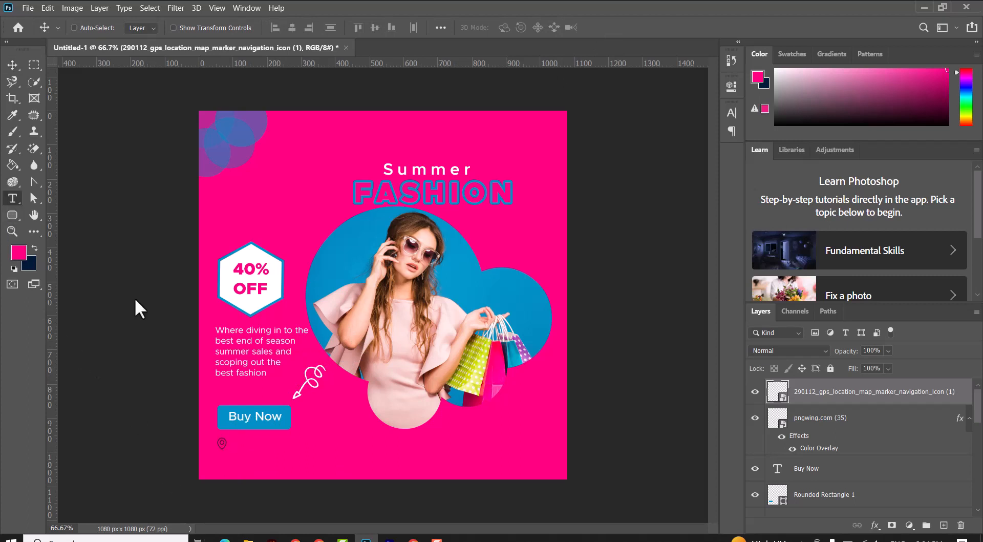
pyautogui.click(240, 441)
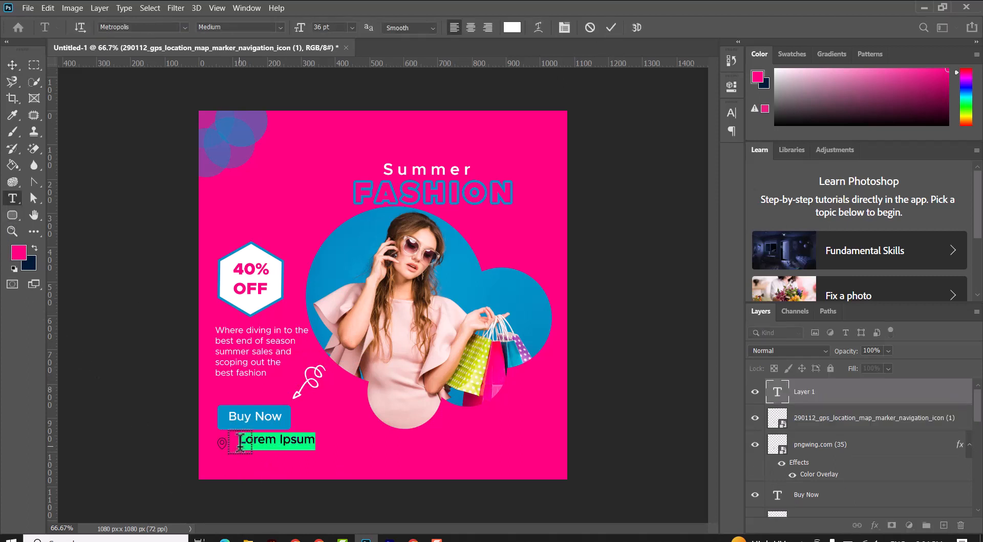
pyautogui.write('fashion street 18 near by xyz')
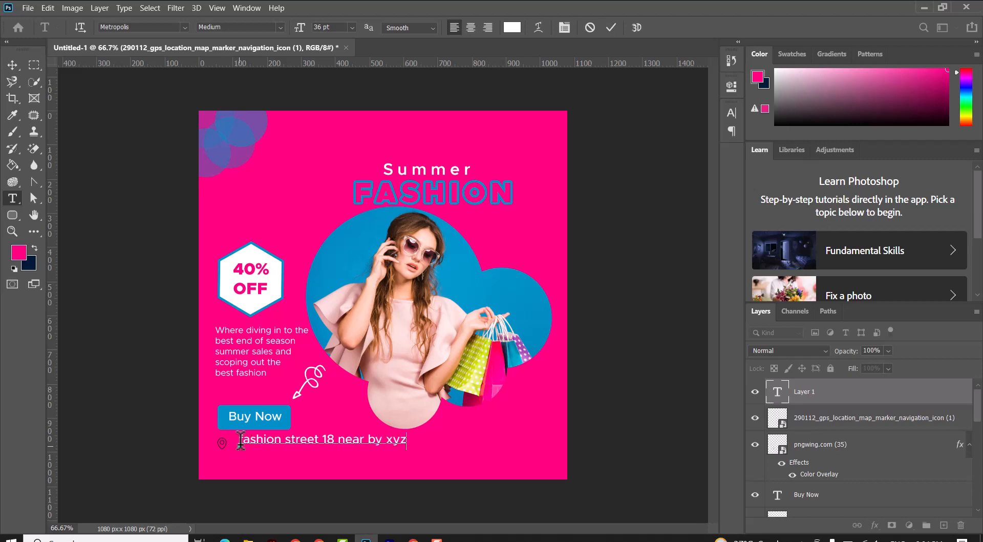
pyautogui.hotkey('ctrl', 'a')
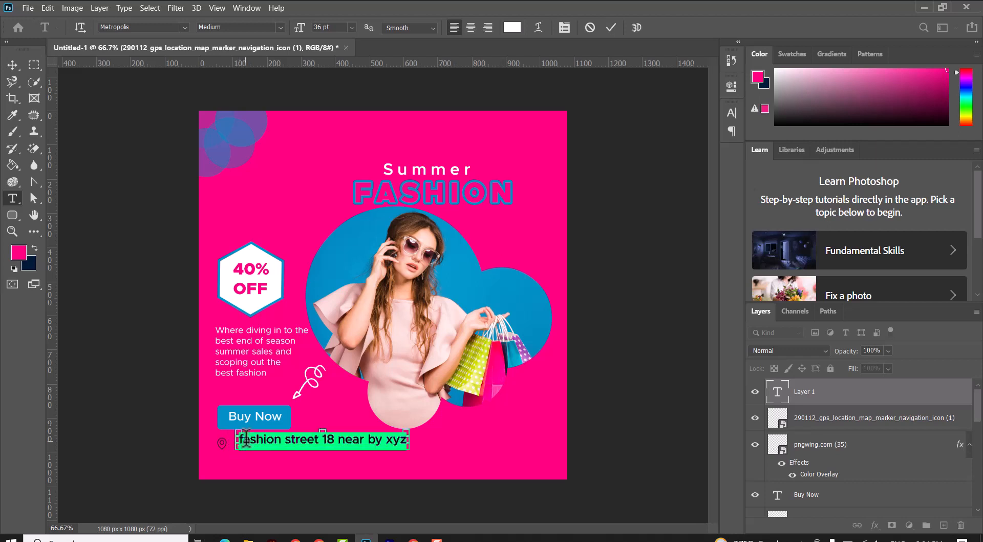
pyautogui.click(277, 26)
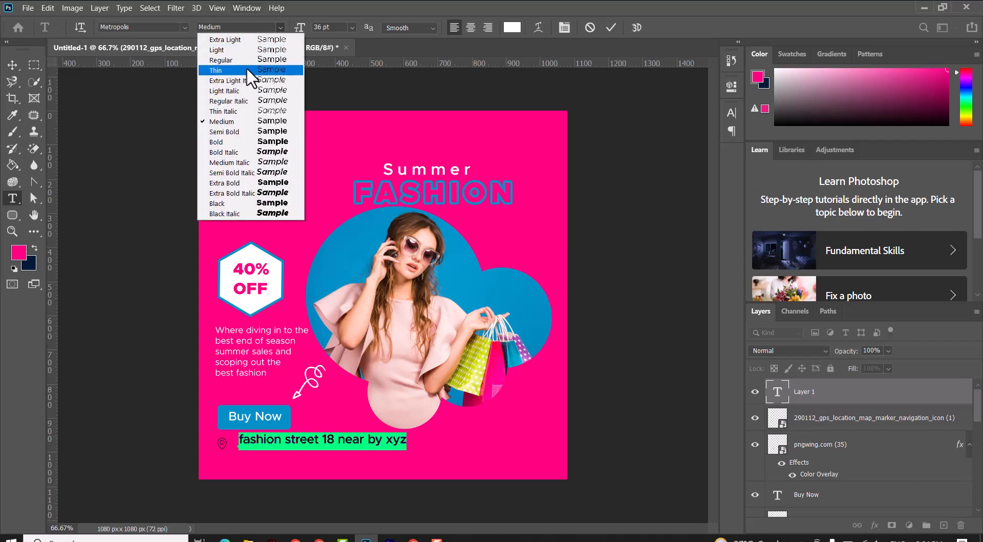
pyautogui.click(248, 71)
pyautogui.click(609, 28)
pyautogui.click(13, 64)
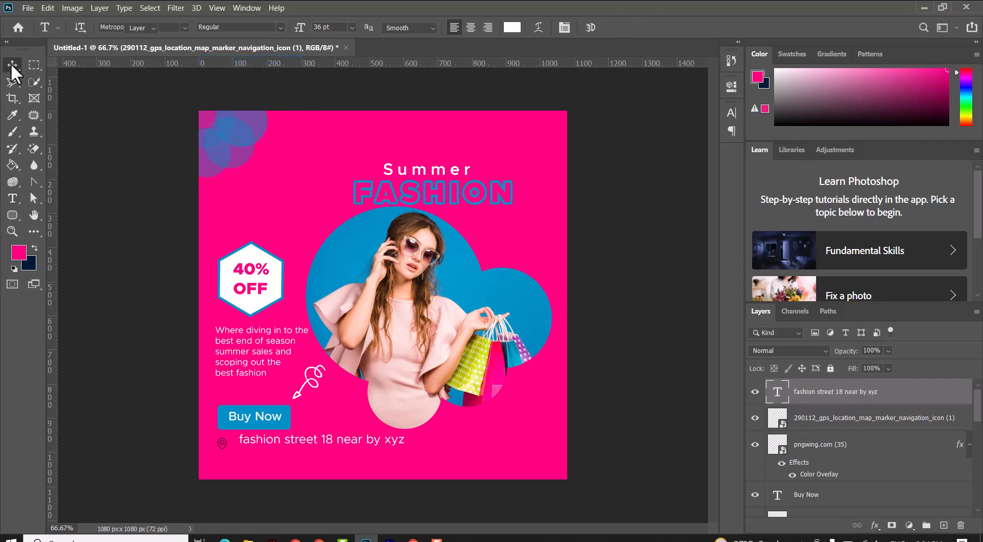
# Step: Move the address text next to the marker and set its size to 24 pt
pyautogui.moveTo(293, 442); pyautogui.dragTo(287, 446)
pyautogui.doubleClick(287, 445)
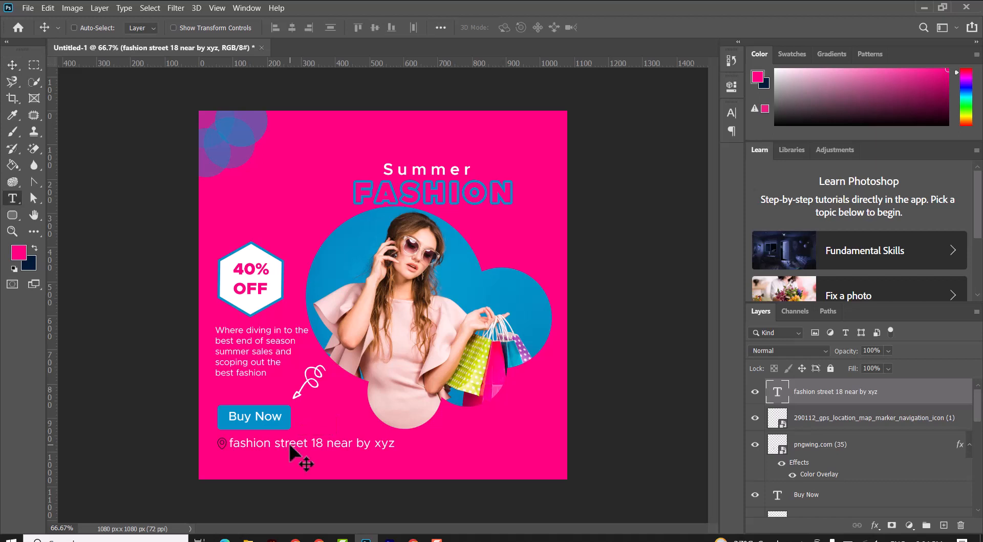
pyautogui.click(352, 27)
pyautogui.click(346, 126)
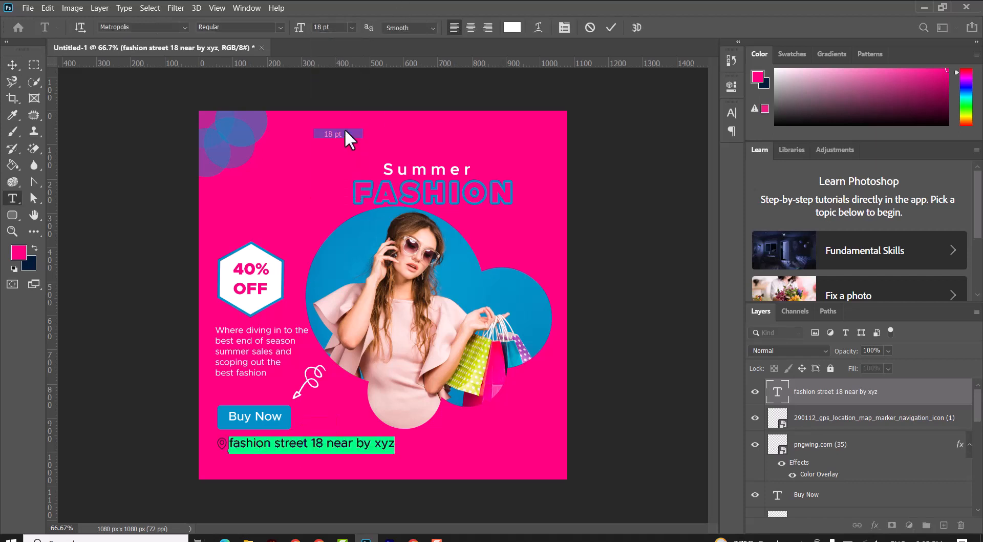
pyautogui.click(351, 27)
pyautogui.click(338, 138)
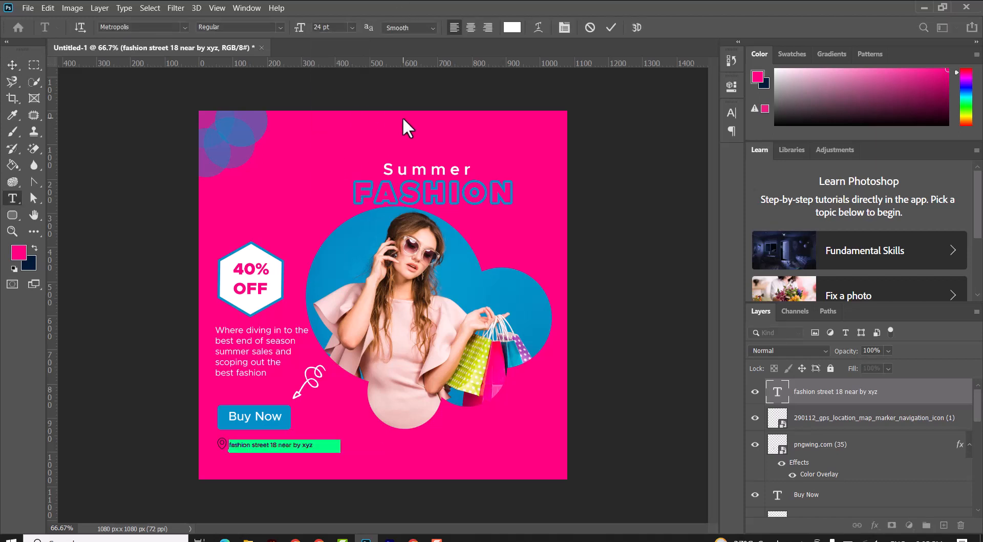
pyautogui.click(12, 64)
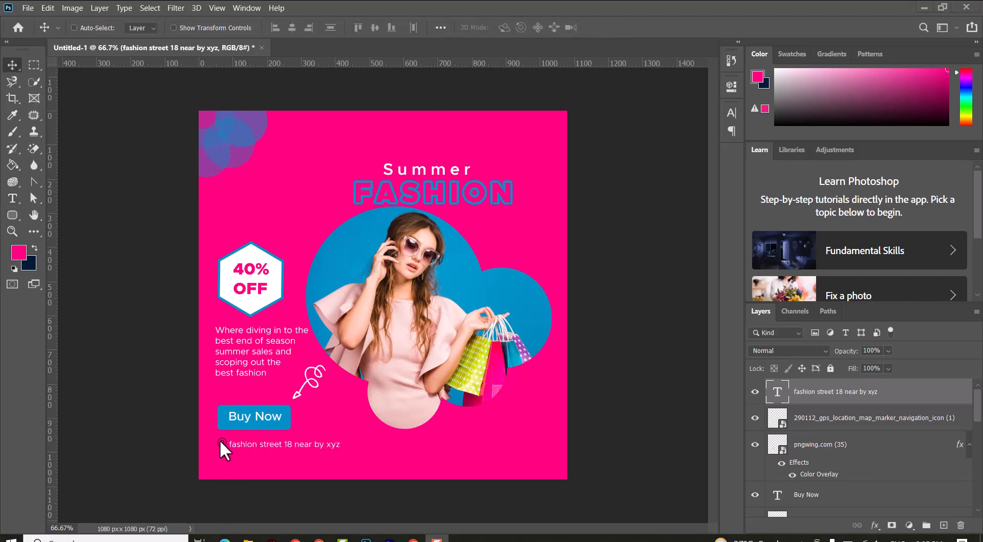
# Step: Apply a Color Overlay layer style to the location-marker icon
pyautogui.click(958, 419)
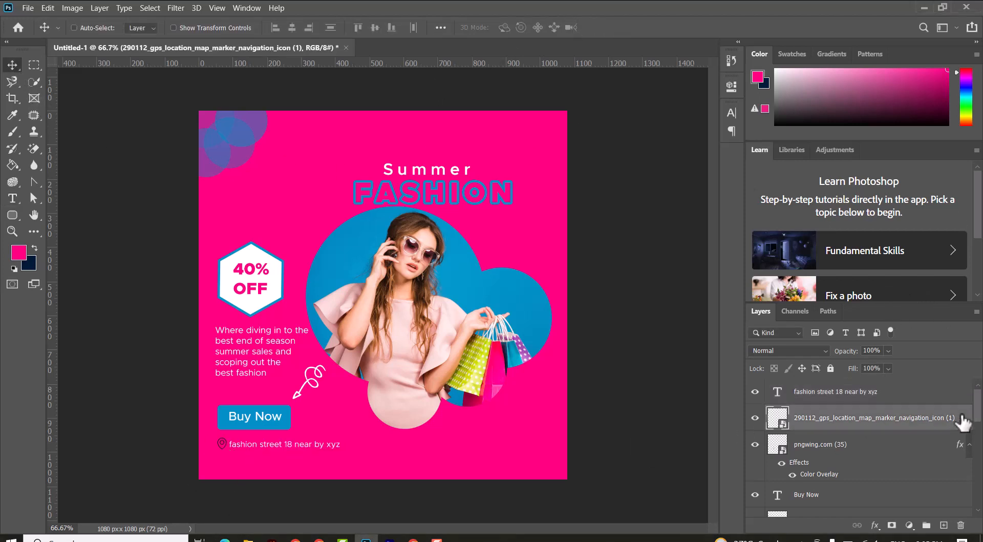
pyautogui.doubleClick(962, 419)
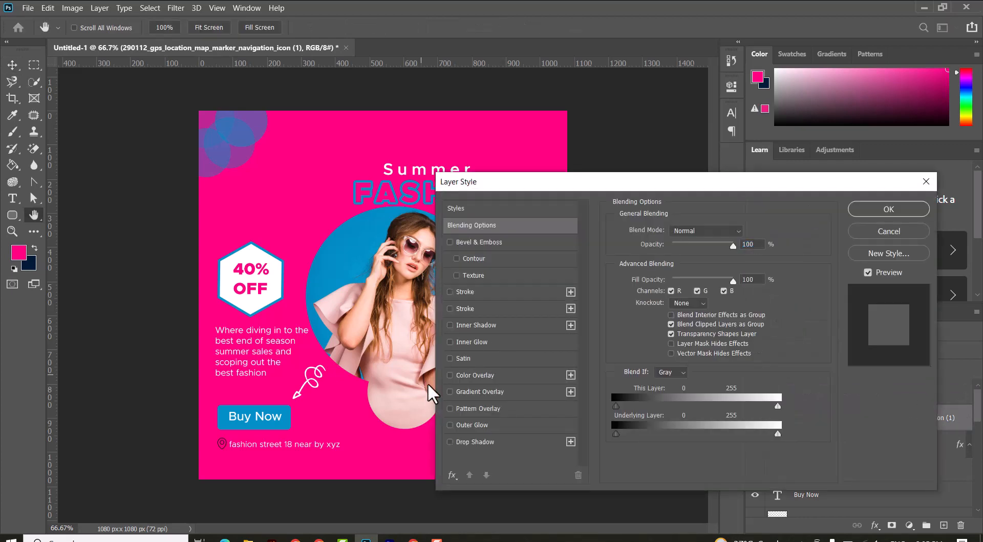
pyautogui.click(451, 375)
pyautogui.click(884, 207)
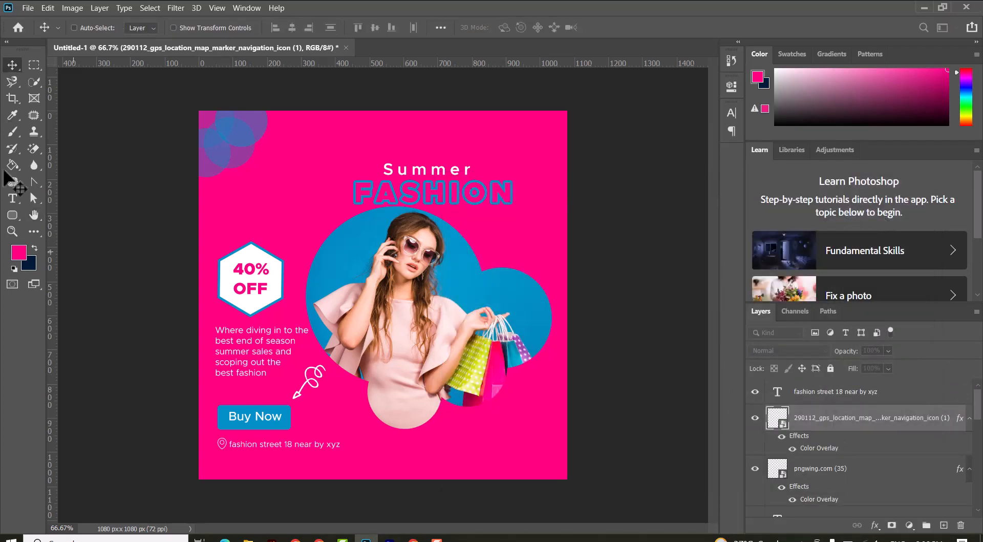
# Step: Place the globe icon from the Summer Fashion folder, scaled down below the location marker
pyautogui.click(248, 539)
pyautogui.moveTo(319, 154); pyautogui.dragTo(424, 247)
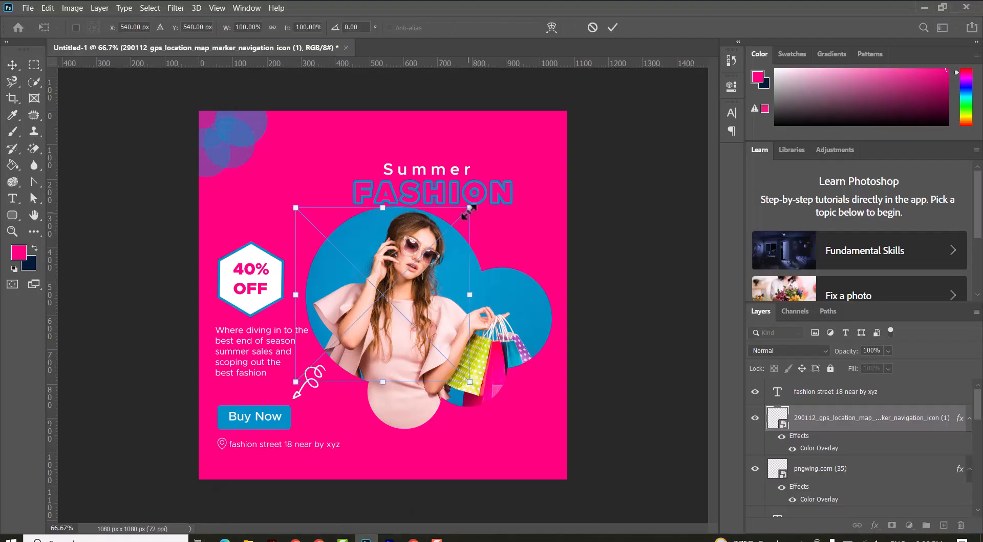
pyautogui.moveTo(468, 209)
pyautogui.mouseDown()
pyautogui.moveTo(325, 384)
pyautogui.moveTo(228, 462)
pyautogui.mouseUp()
pyautogui.press('Return')
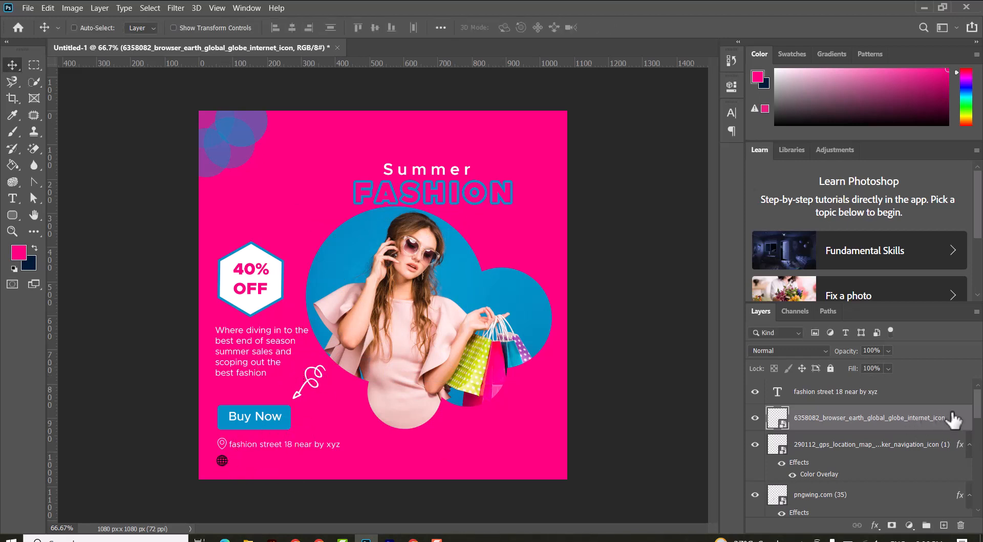
# Step: Copy the location marker's layer style and paste it onto the globe icon
pyautogui.click(960, 447)
pyautogui.rightClick(961, 448)
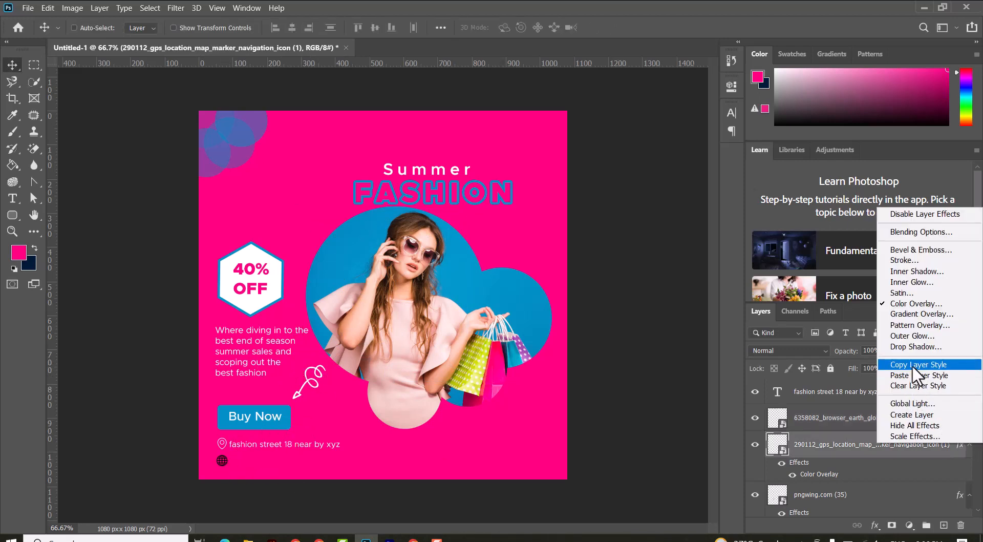
pyautogui.click(919, 374)
pyautogui.click(925, 419)
pyautogui.rightClick(925, 419)
pyautogui.click(805, 338)
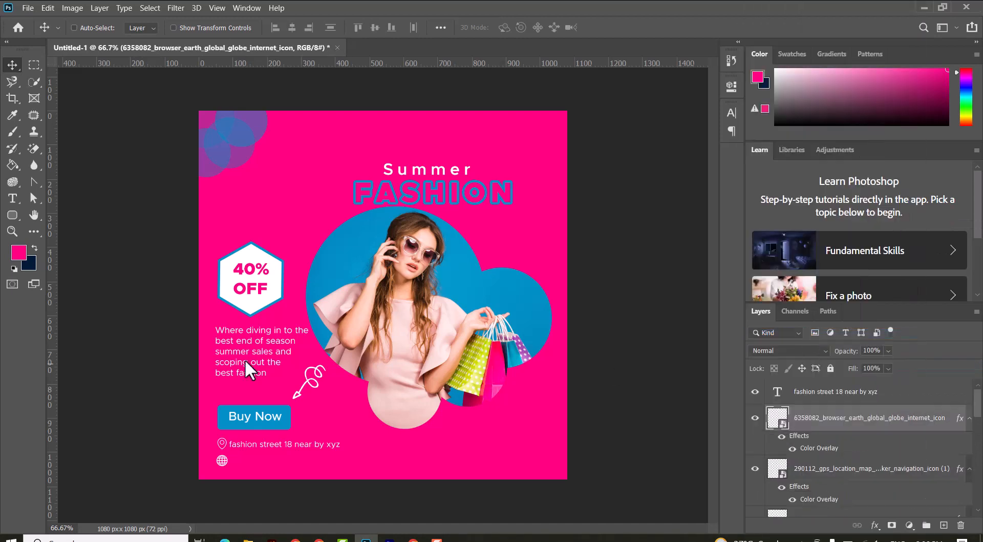
pyautogui.hotkey('ctrl', 't')
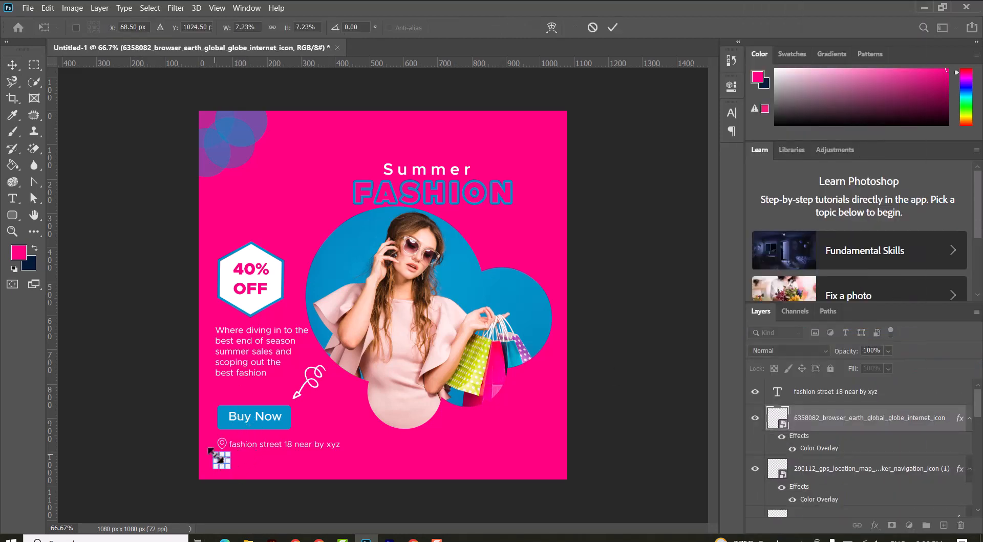
pyautogui.press('Return')
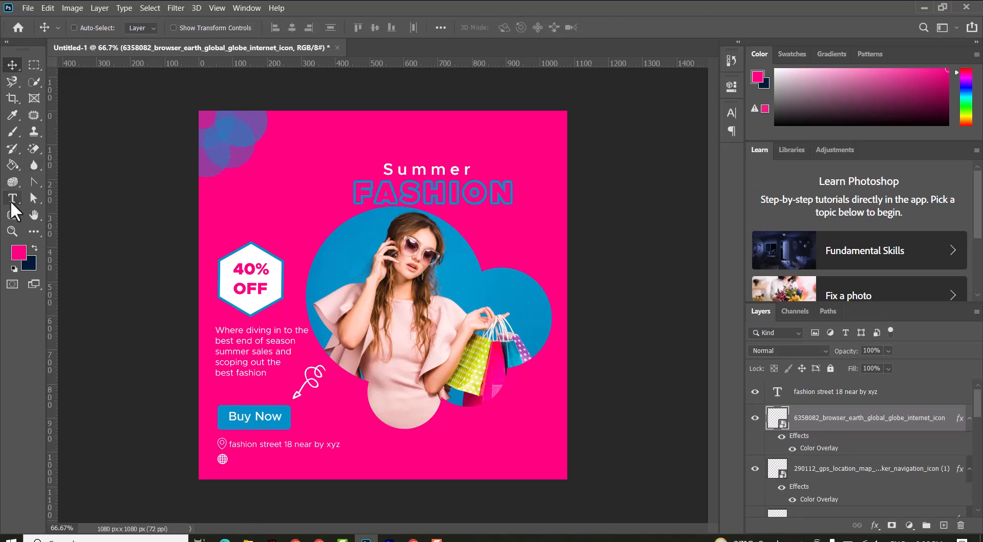
pyautogui.rightClick(262, 446)
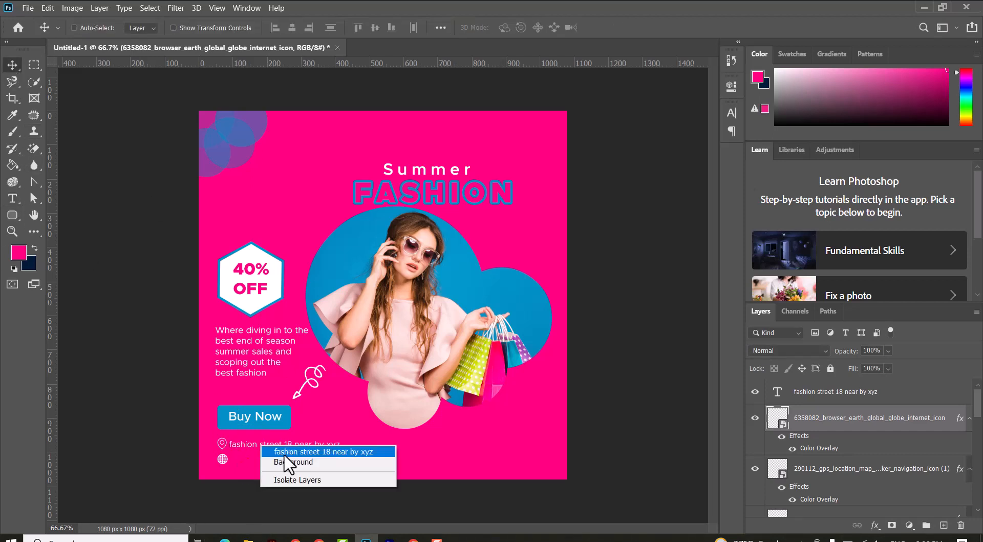
pyautogui.click(308, 452)
pyautogui.moveTo(287, 463); pyautogui.dragTo(280, 466)
pyautogui.press('t')
pyautogui.tripleClick(281, 450)
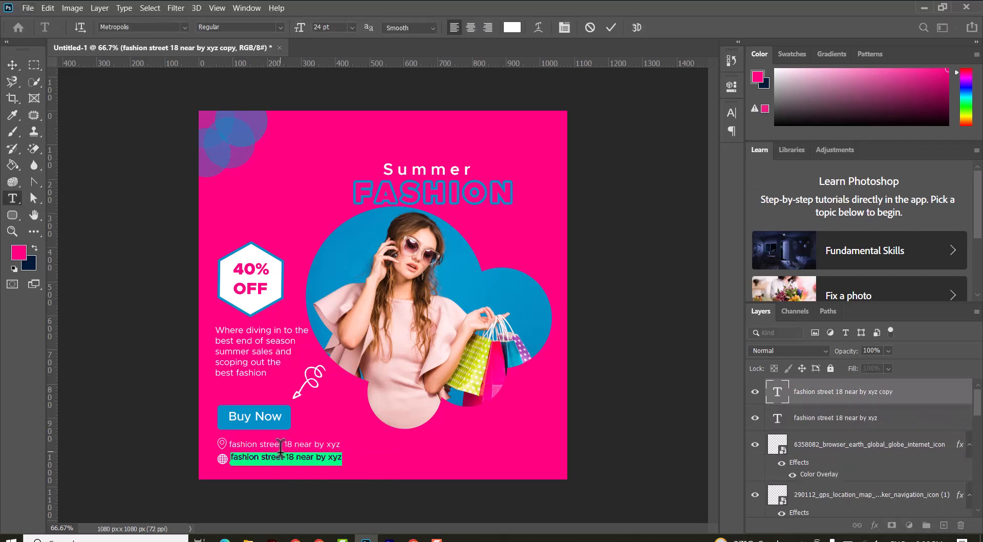
pyautogui.write('www.xyz.com')
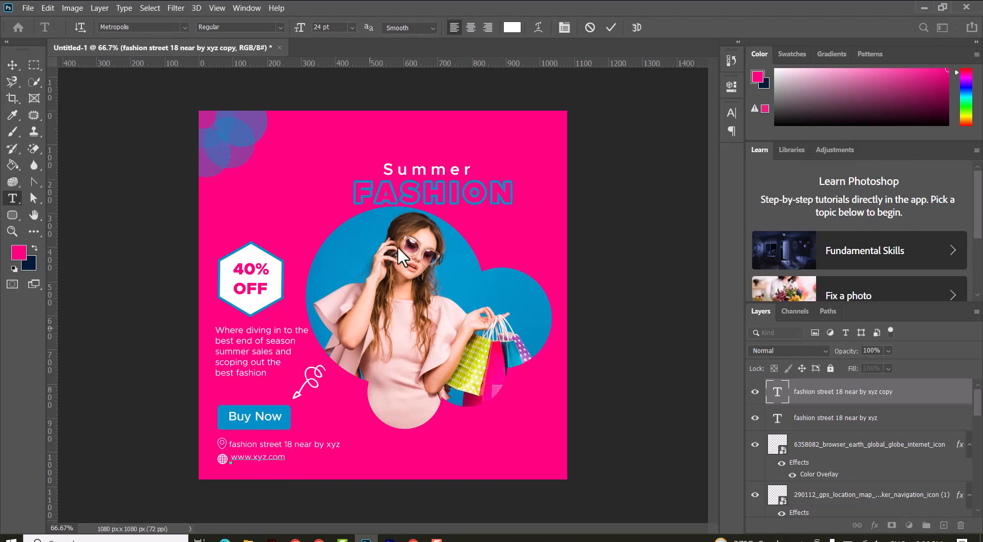
pyautogui.click(608, 29)
pyautogui.click(13, 65)
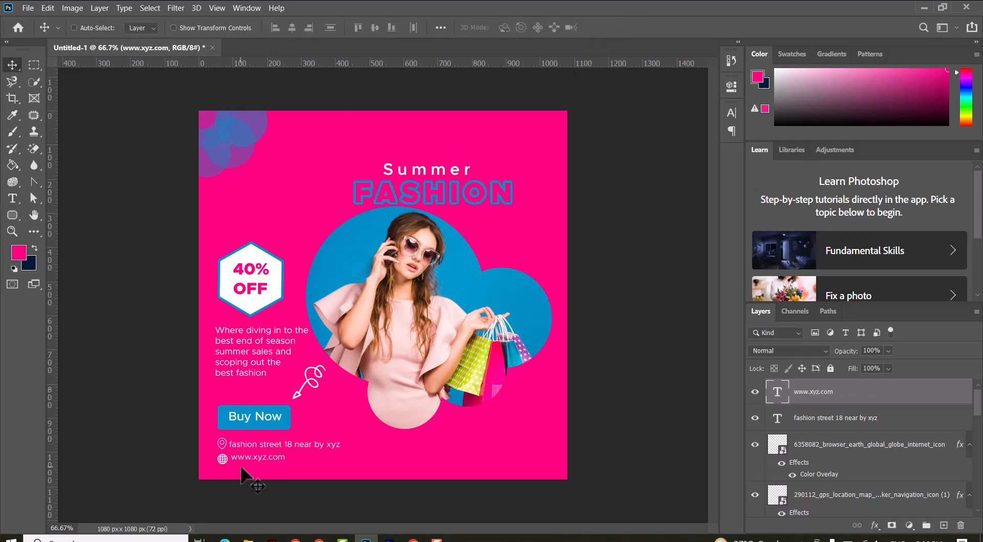
# Step: Nudge the website and address texts to line up with their icons
pyautogui.moveTo(246, 458); pyautogui.dragTo(247, 460)
pyautogui.rightClick(254, 444)
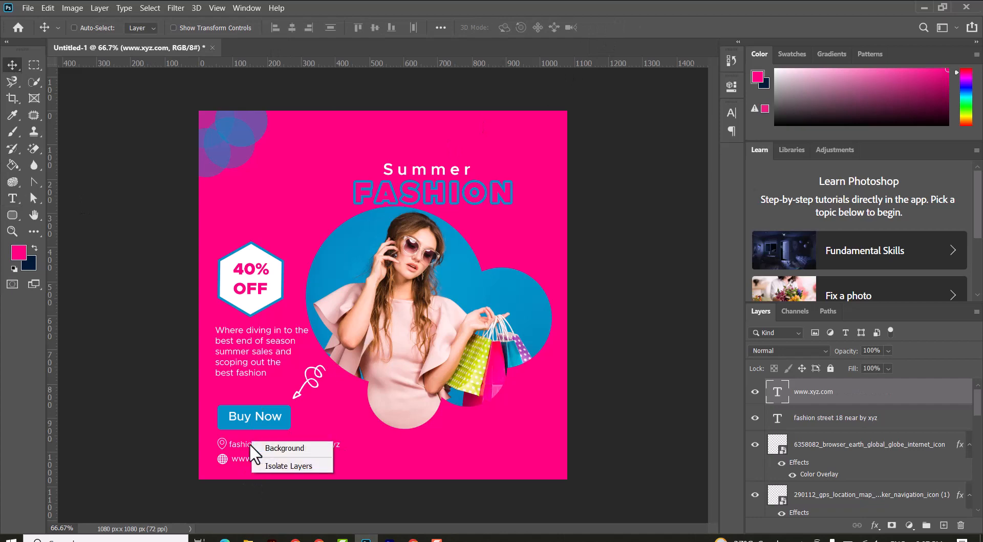
pyautogui.click(256, 446)
pyautogui.press('Right')
pyautogui.press('Right')
pyautogui.press('Right')
pyautogui.press('Right')
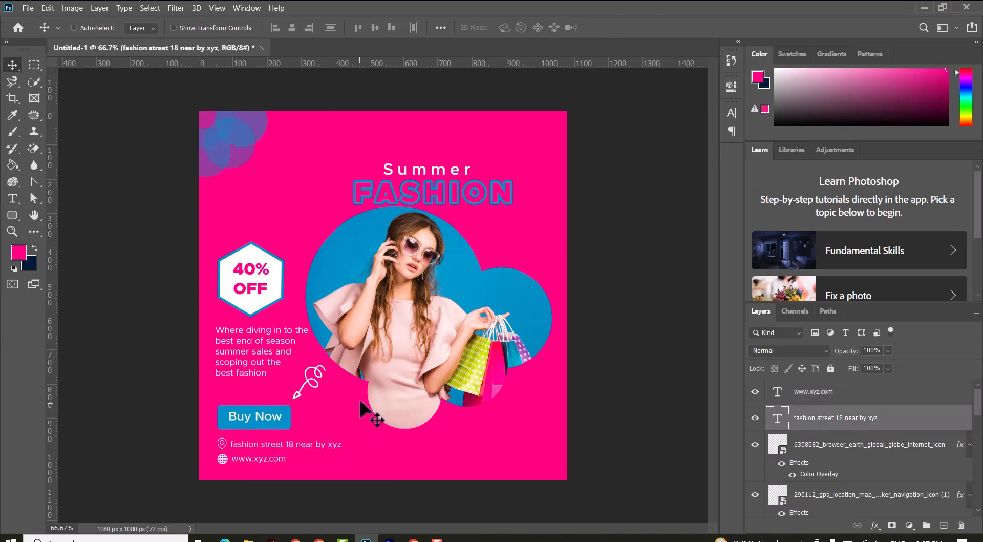
# Step: Place the shopping-cart icon from the Summer Fashion folder, scaled down into the top-left corner circle
pyautogui.click(247, 538)
pyautogui.moveTo(163, 147); pyautogui.dragTo(344, 463)
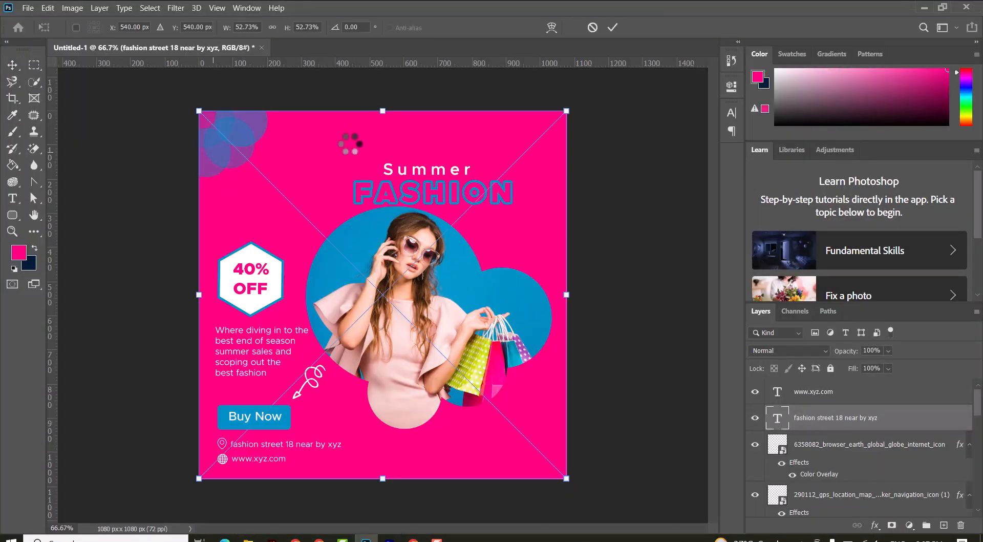
pyautogui.moveTo(565, 112); pyautogui.dragTo(227, 140)
pyautogui.click(614, 26)
# Step: Apply a Color Overlay layer style to the shopping-cart icon and nudge it within the corner circle
pyautogui.doubleClick(926, 415)
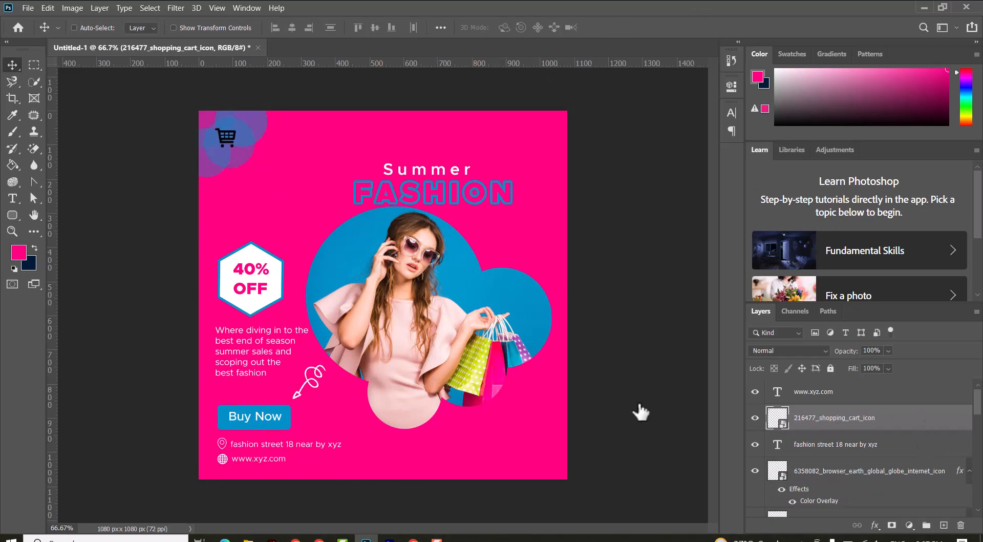
pyautogui.click(472, 375)
pyautogui.click(890, 209)
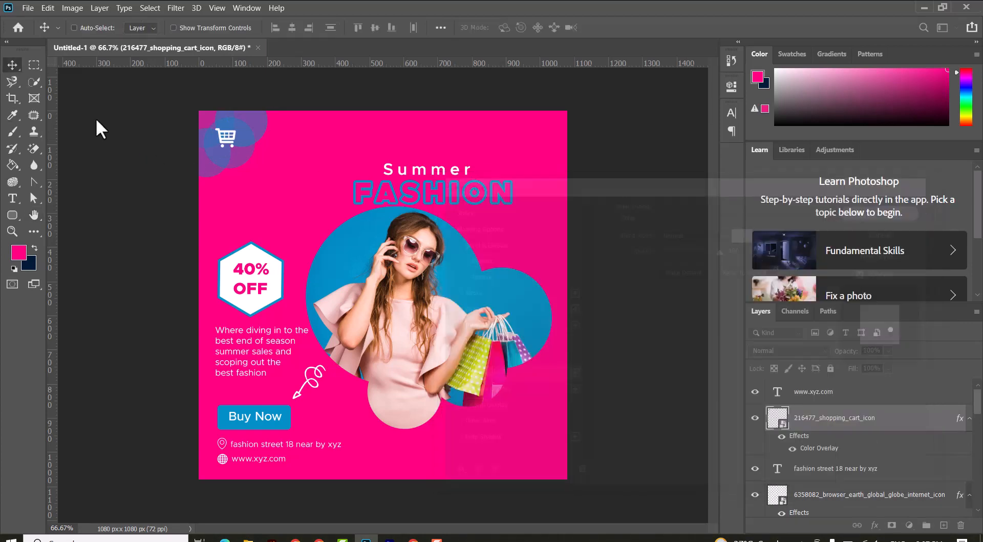
pyautogui.moveTo(224, 139); pyautogui.dragTo(221, 136)
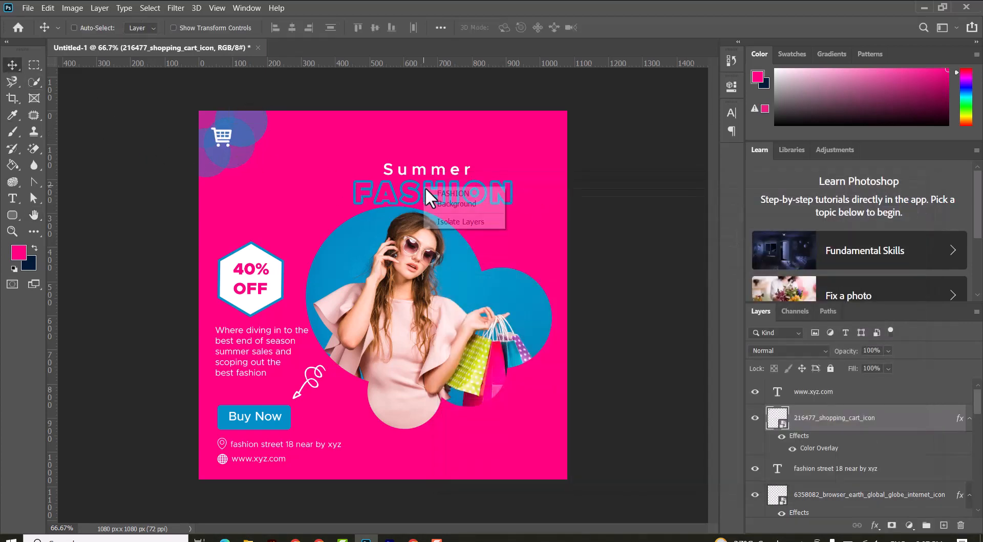
# Step: Add a second Stroke effect to the FASHION title: 2 px, inside position, white color
pyautogui.keyDown('ctrl'); pyautogui.click(425, 189); pyautogui.keyUp('ctrl')
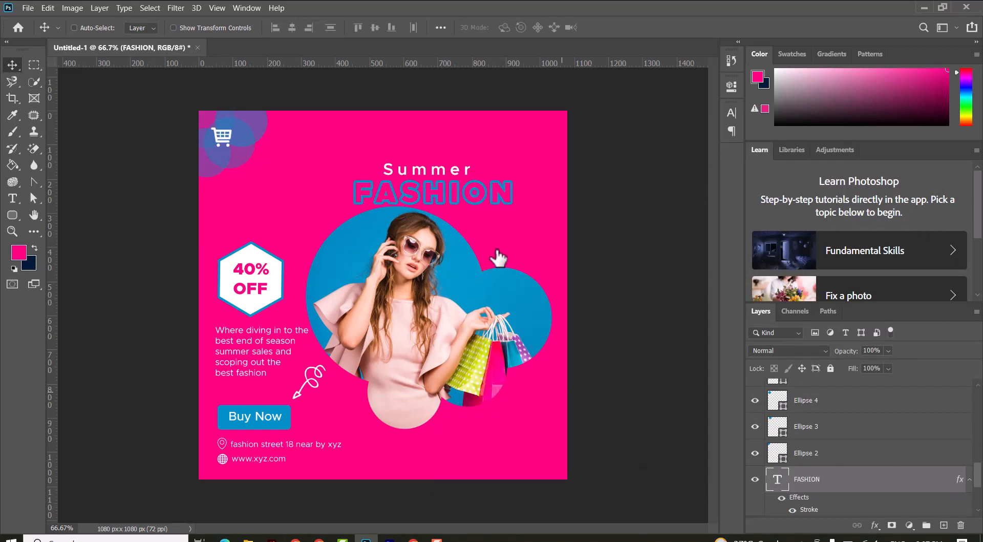
pyautogui.press('h')
pyautogui.doubleClick(873, 483)
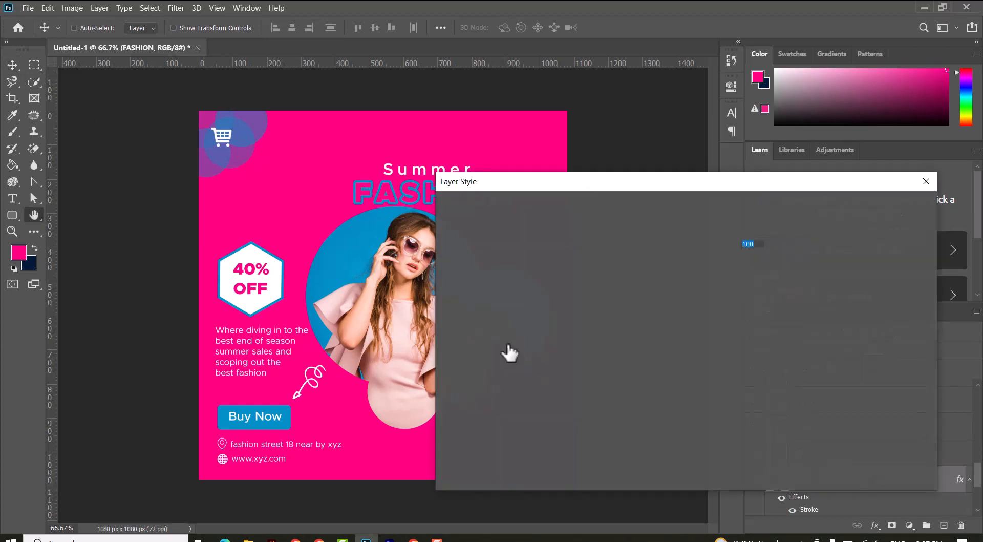
pyautogui.click(500, 310)
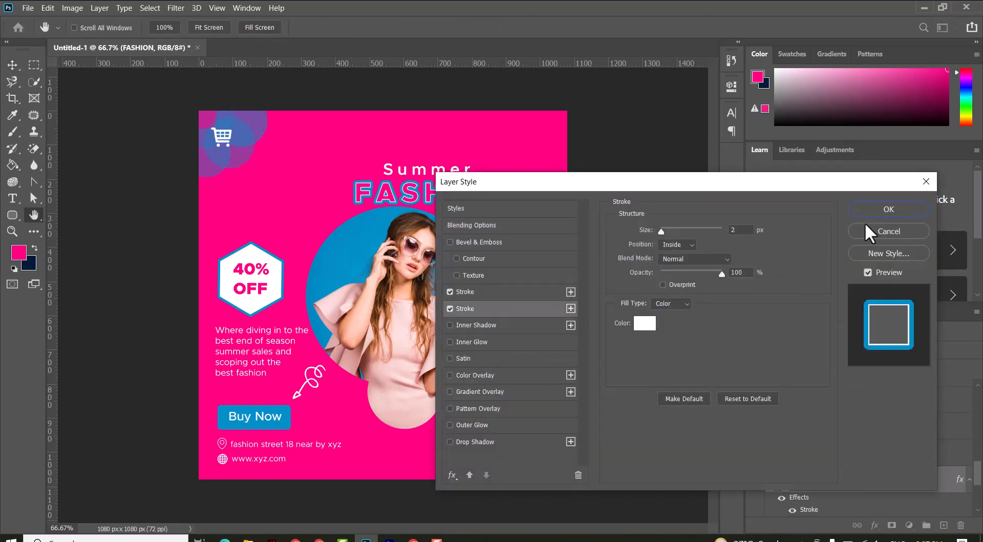
pyautogui.click(884, 210)
# Step: On a new layer above the photo, draw a circle about 484 px wide over the woman's photo
pyautogui.press('v')
pyautogui.rightClick(468, 285)
pyautogui.click(472, 291)
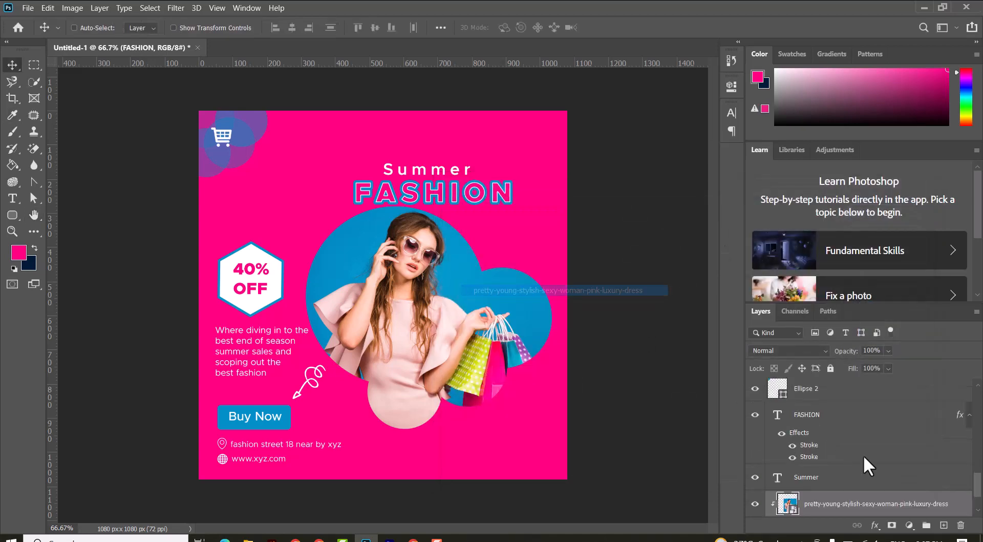
pyautogui.scroll(-2, 897, 481)
pyautogui.scroll(1, 891, 479)
pyautogui.click(944, 525)
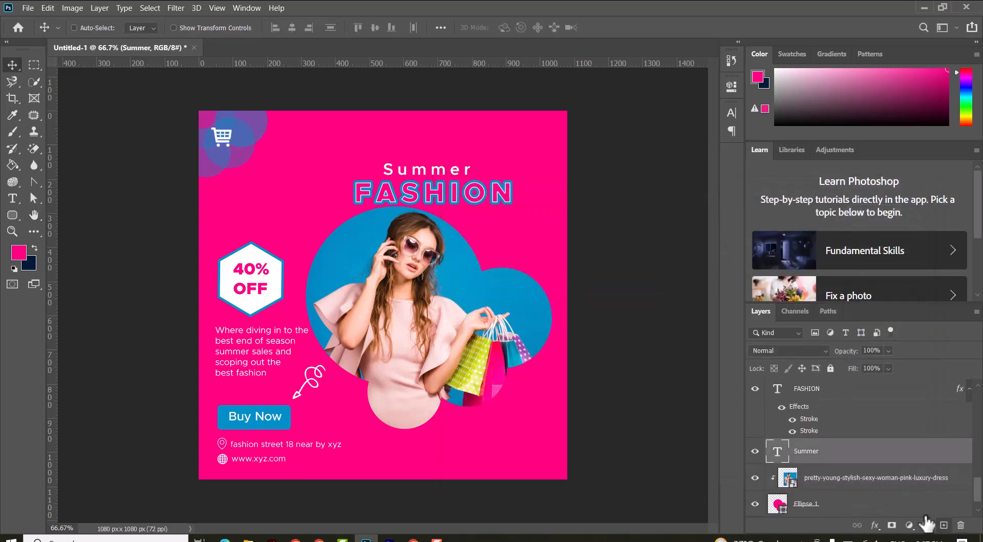
pyautogui.click(13, 215)
pyautogui.click(64, 239)
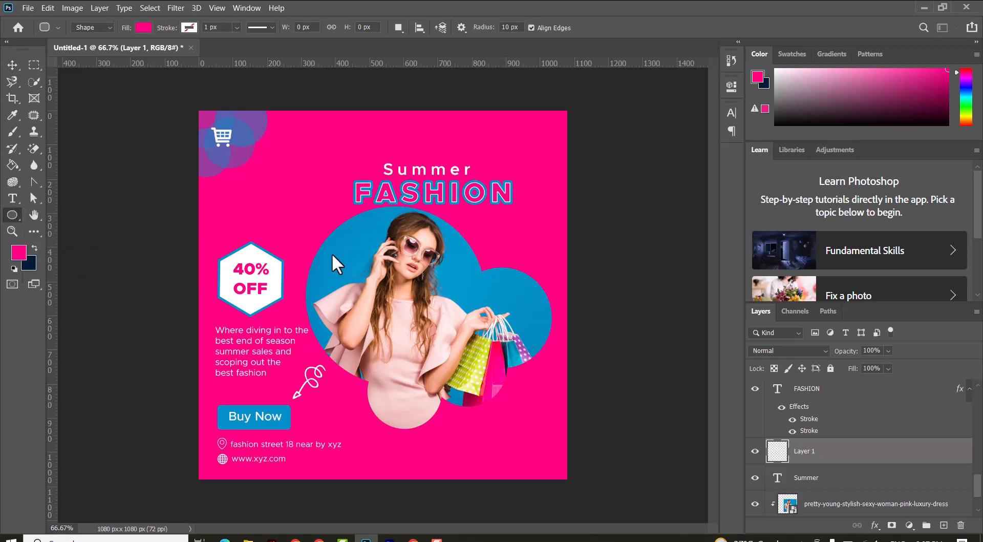
pyautogui.moveTo(337, 232); pyautogui.dragTo(520, 379)
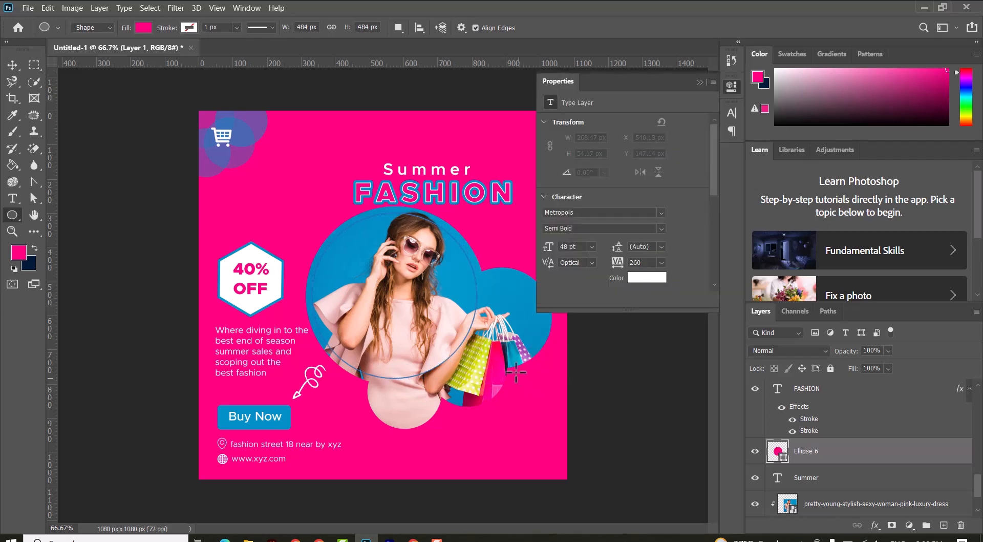
# Step: Set the large circle to no fill with a white 7 px stroke, leaving a ring around the photo
pyautogui.click(143, 27)
pyautogui.click(190, 27)
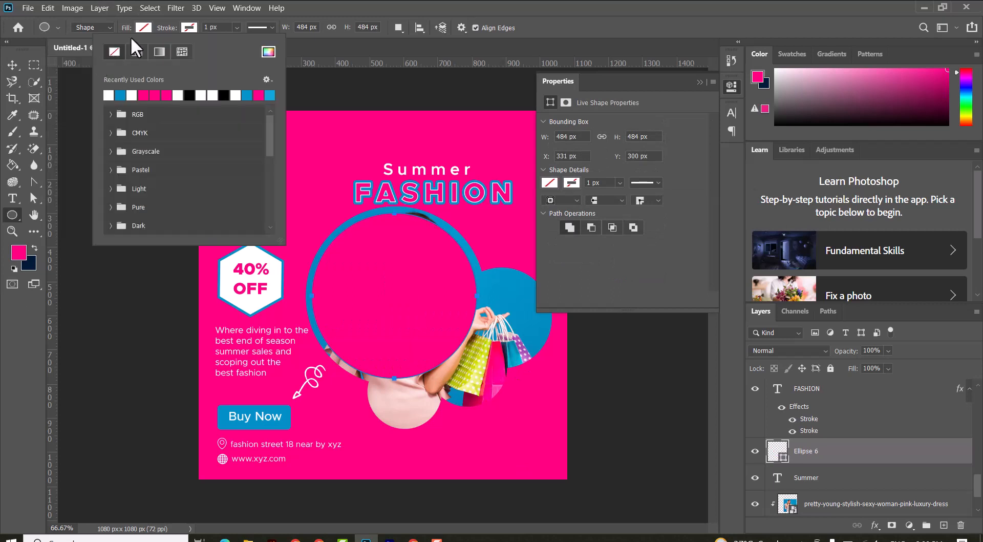
pyautogui.click(210, 28)
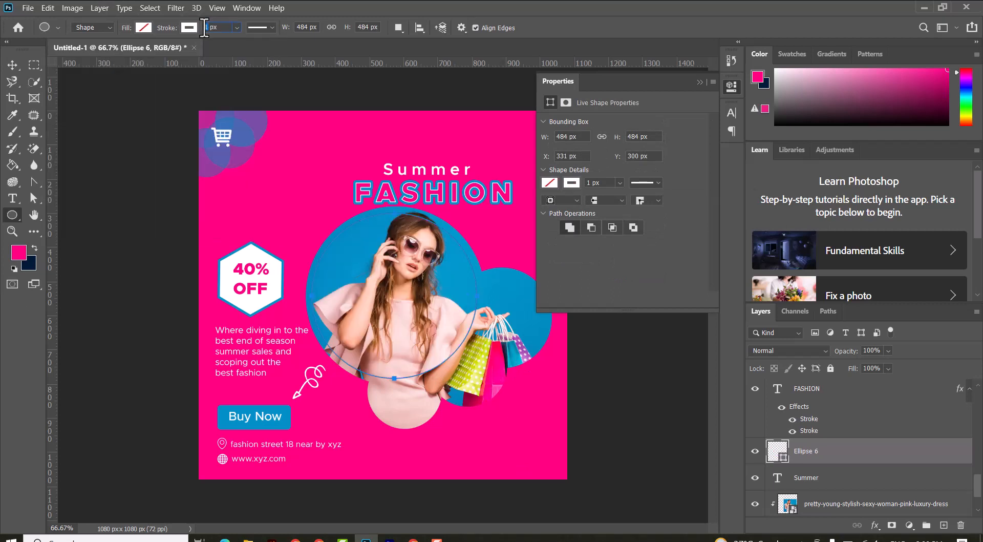
pyautogui.write('7')
pyautogui.press('Return')
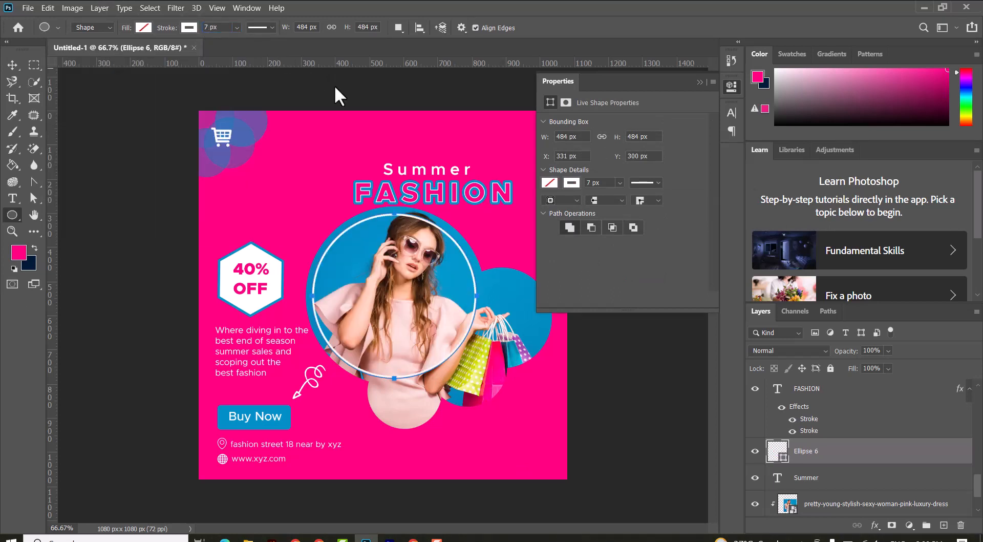
pyautogui.click(700, 81)
pyautogui.click(12, 65)
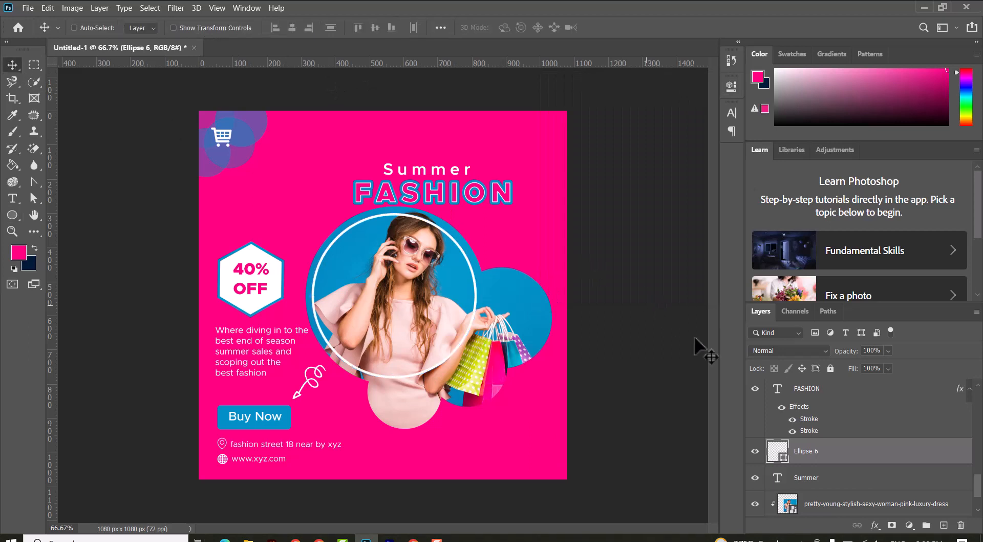
# Step: On a new layer, draw a circle about 251 px wide over the right blue circle near the bags
pyautogui.click(944, 525)
pyautogui.click(12, 215)
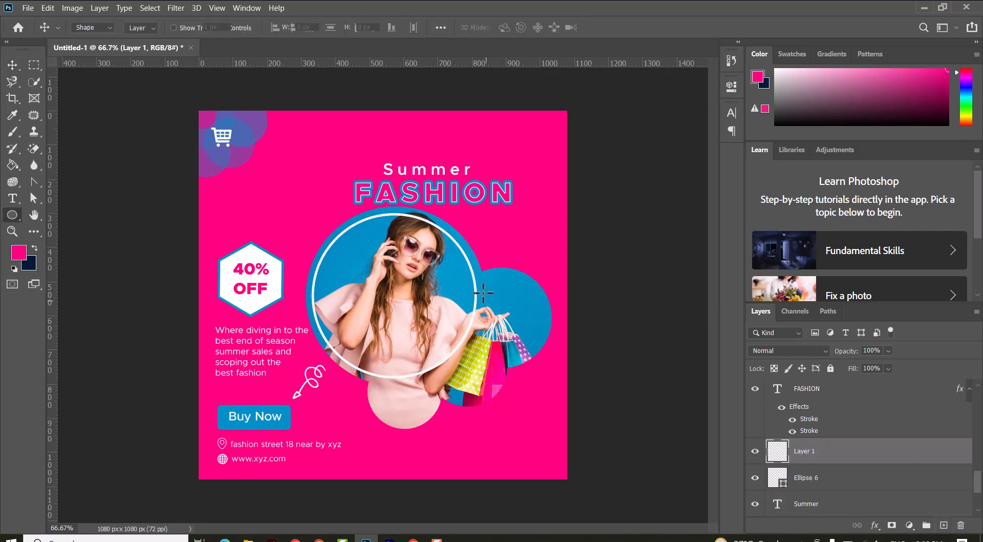
pyautogui.moveTo(461, 272); pyautogui.dragTo(546, 367)
# Step: Give this circle no fill, a pink 7 px stroke, and lower the layer opacity to 53%
pyautogui.click(144, 27)
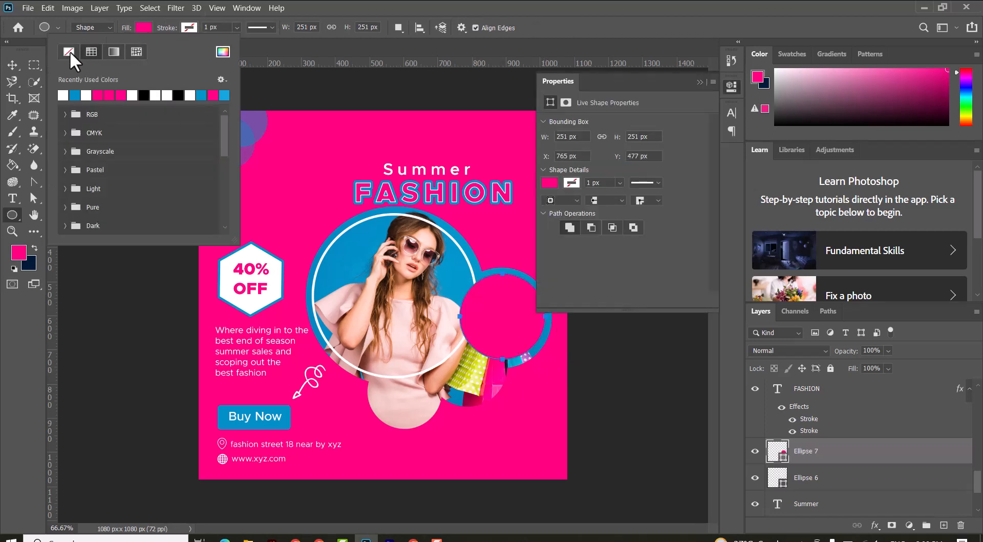
pyautogui.click(69, 51)
pyautogui.click(189, 27)
pyautogui.click(143, 95)
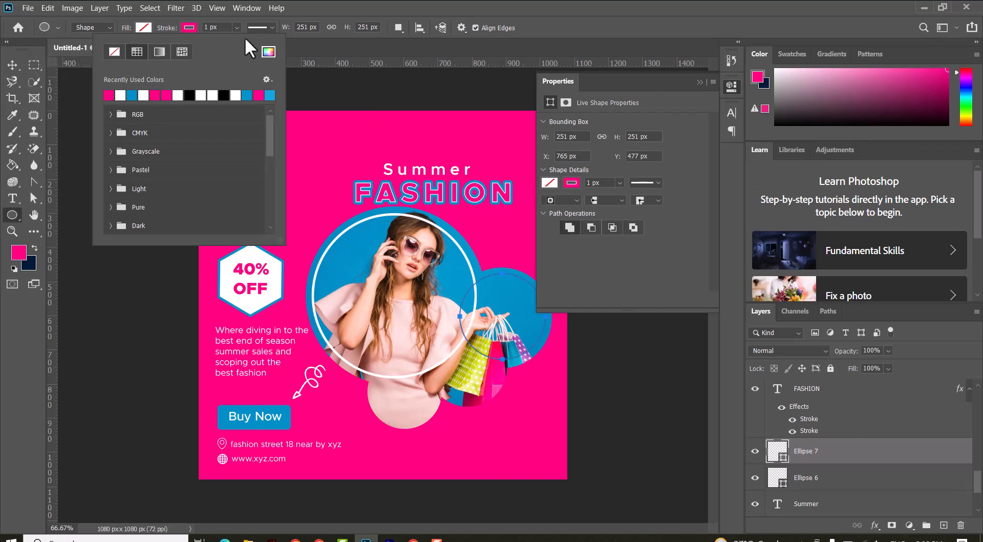
pyautogui.doubleClick(209, 28)
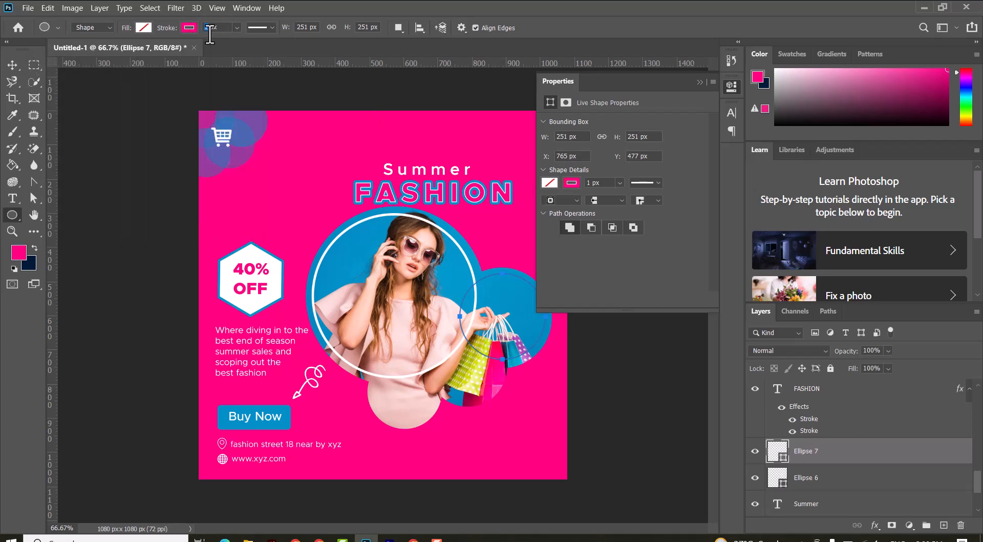
pyautogui.click(16, 65)
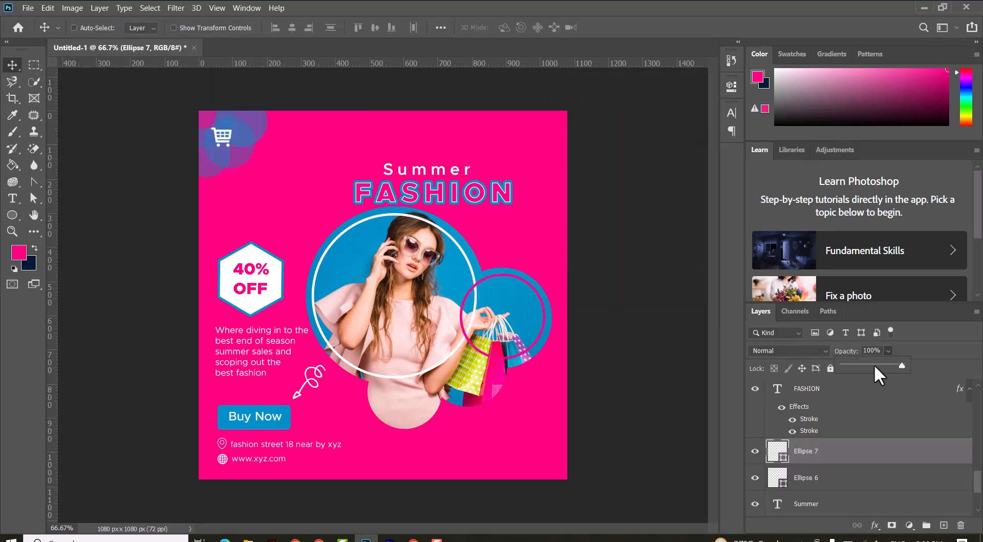
pyautogui.click(17, 63)
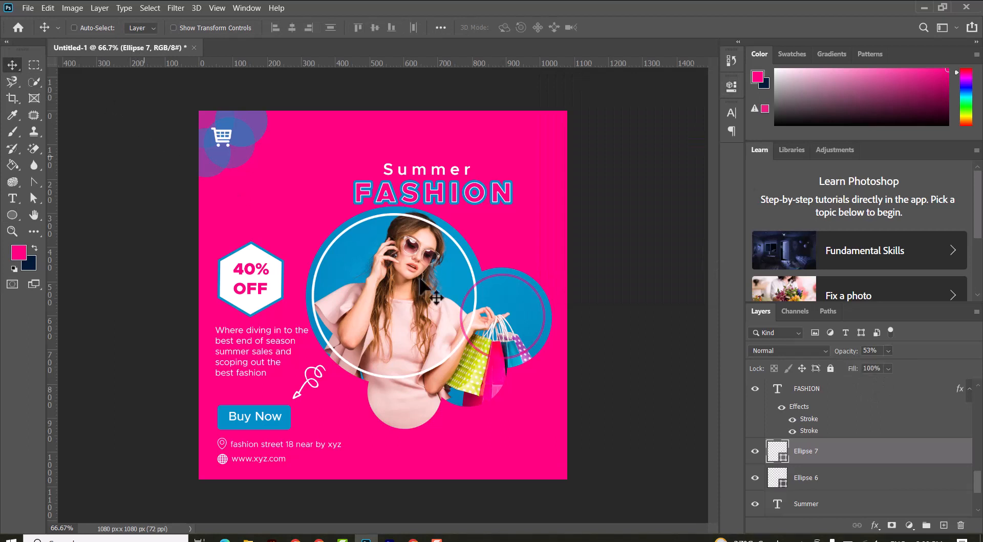
# Step: On a new layer, draw a circle about 198 px wide around the shopping bags
pyautogui.click(944, 525)
pyautogui.click(13, 215)
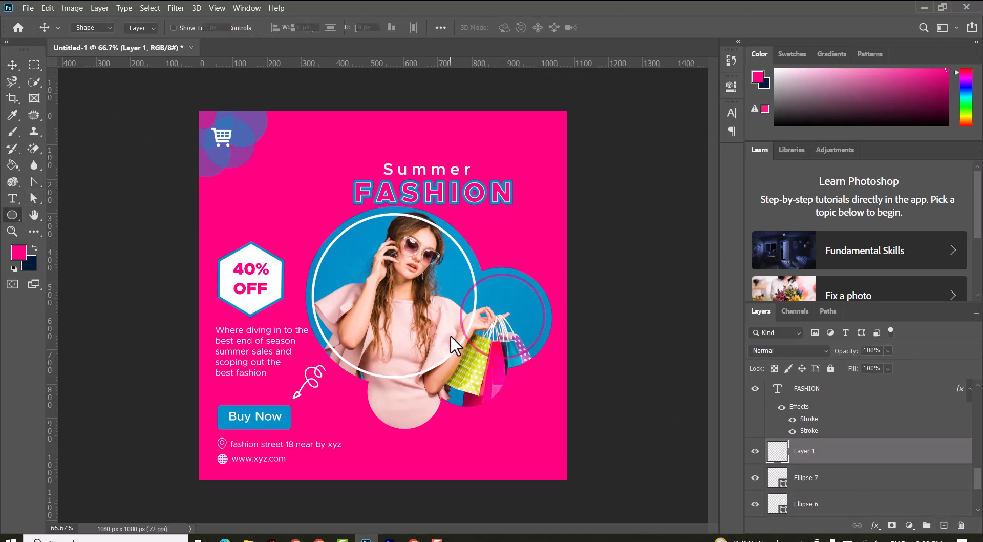
pyautogui.moveTo(436, 333); pyautogui.dragTo(503, 403)
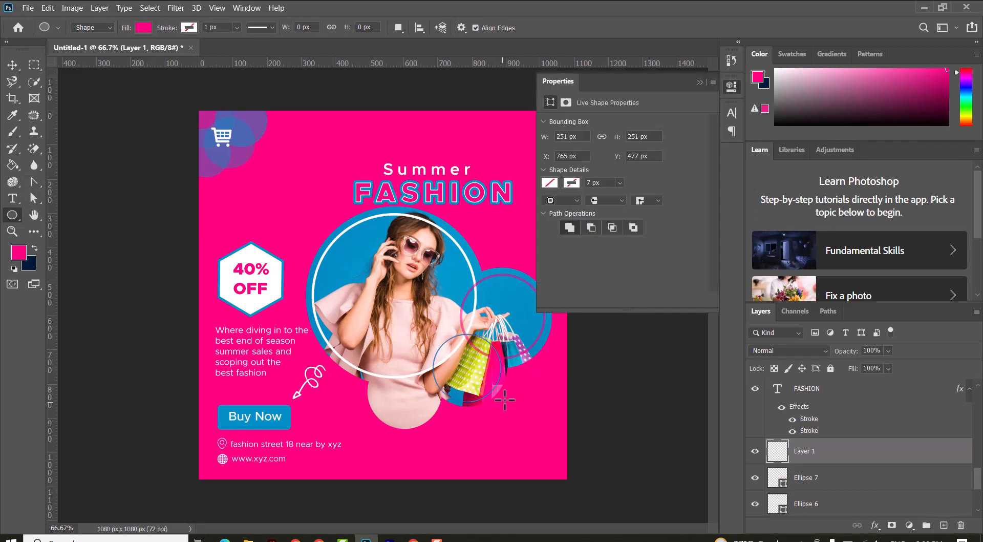
# Step: Set the bag circle to no fill with a white 7 px stroke and 60% layer opacity
pyautogui.click(144, 27)
pyautogui.click(189, 27)
pyautogui.click(113, 52)
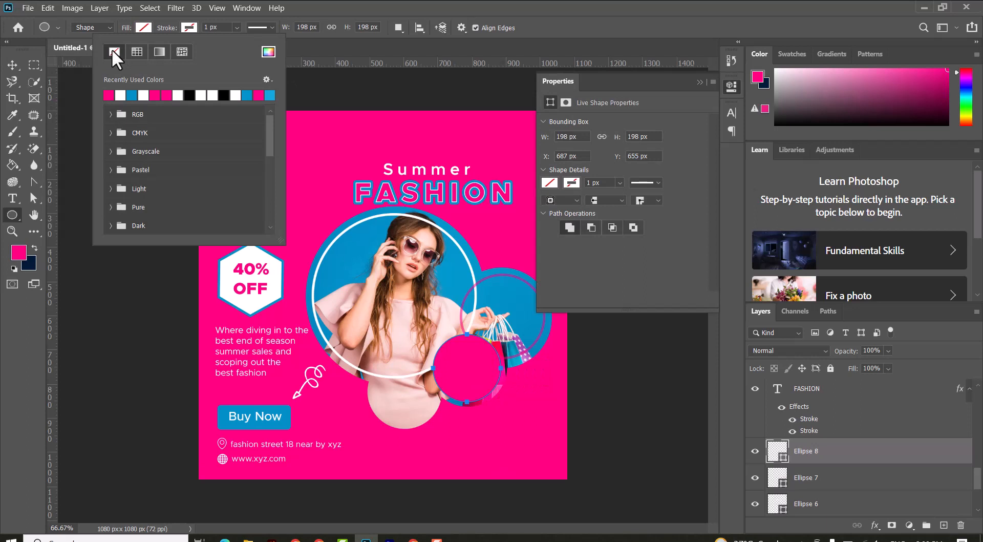
pyautogui.click(120, 95)
pyautogui.click(191, 23)
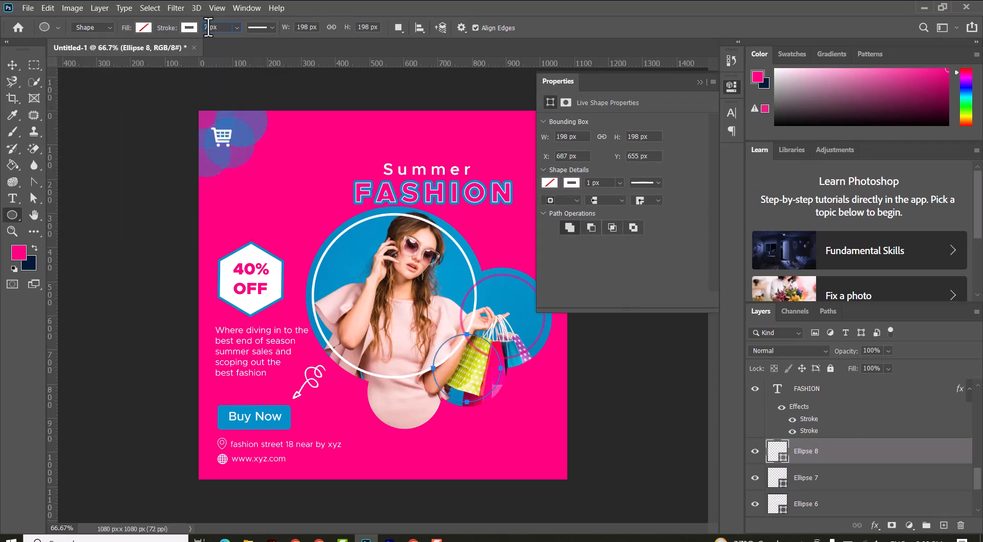
pyautogui.click(9, 63)
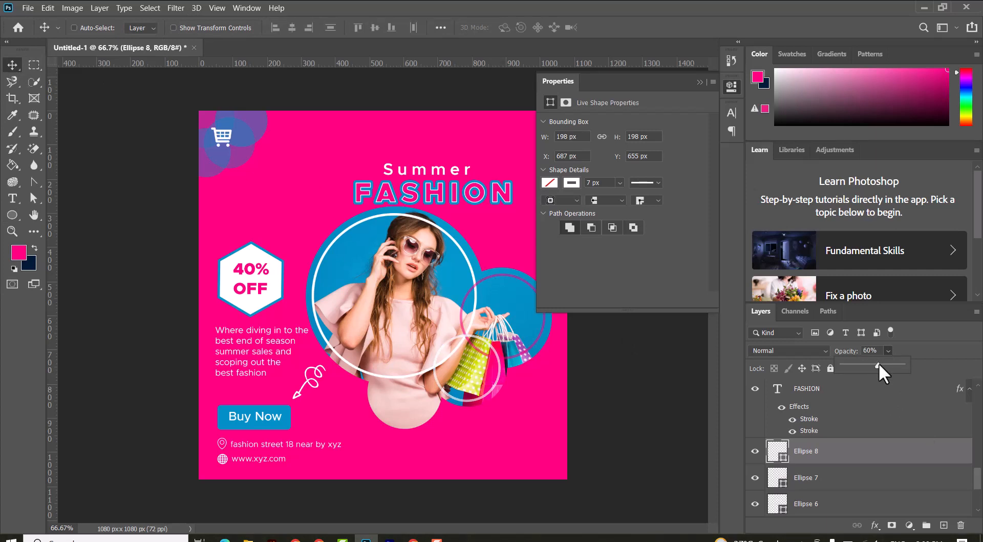
# Step: On a new layer, draw a circle about 196 px wide over the lower photo circle
pyautogui.click(944, 525)
pyautogui.click(12, 214)
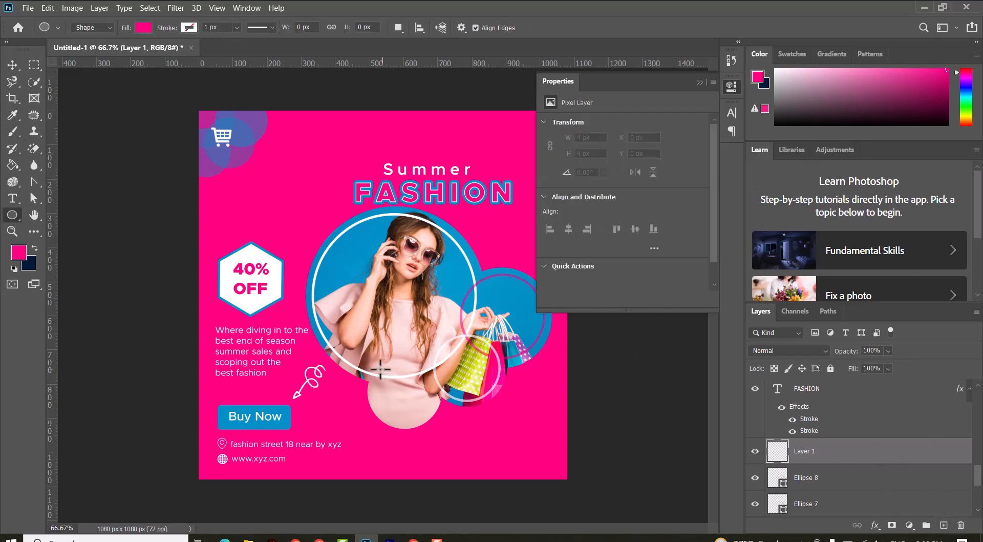
pyautogui.moveTo(378, 369); pyautogui.dragTo(440, 430)
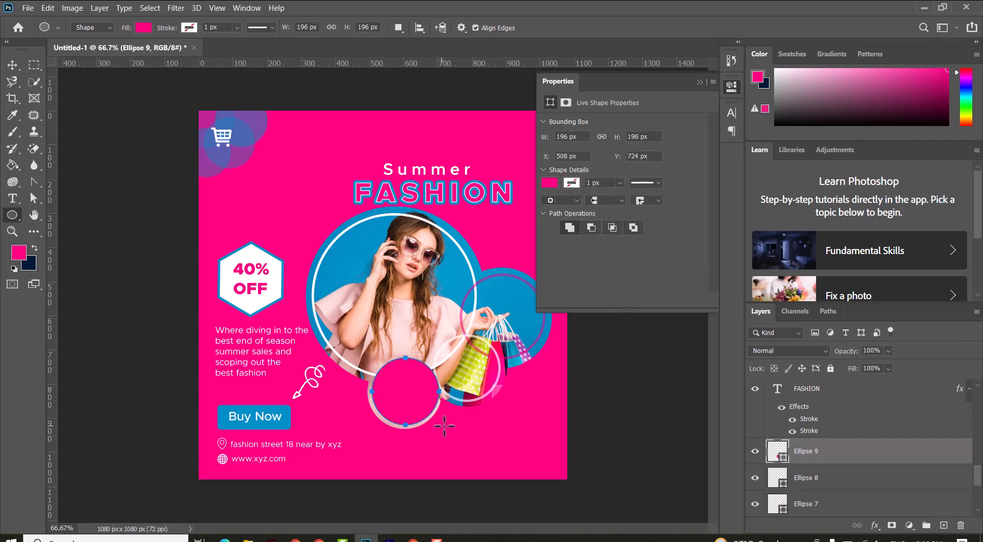
# Step: Set the lower circle to no fill with a pink 7 px stroke
pyautogui.click(146, 27)
pyautogui.click(68, 51)
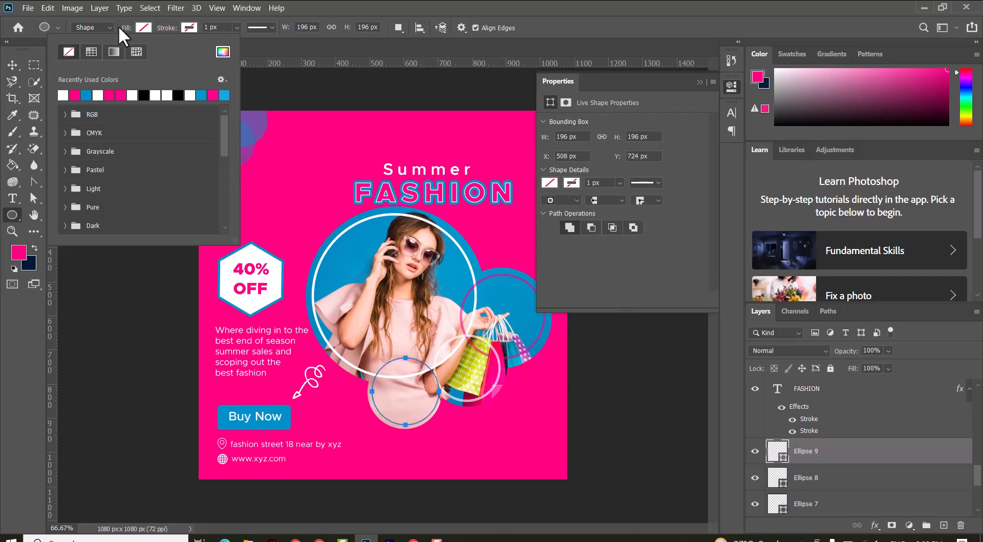
pyautogui.click(189, 27)
pyautogui.click(121, 95)
pyautogui.click(190, 25)
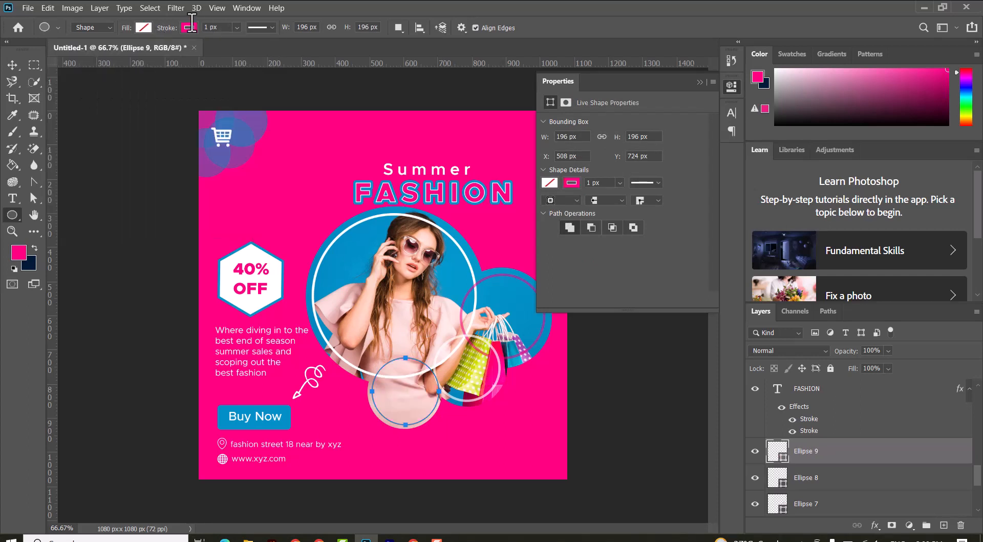
pyautogui.click(12, 65)
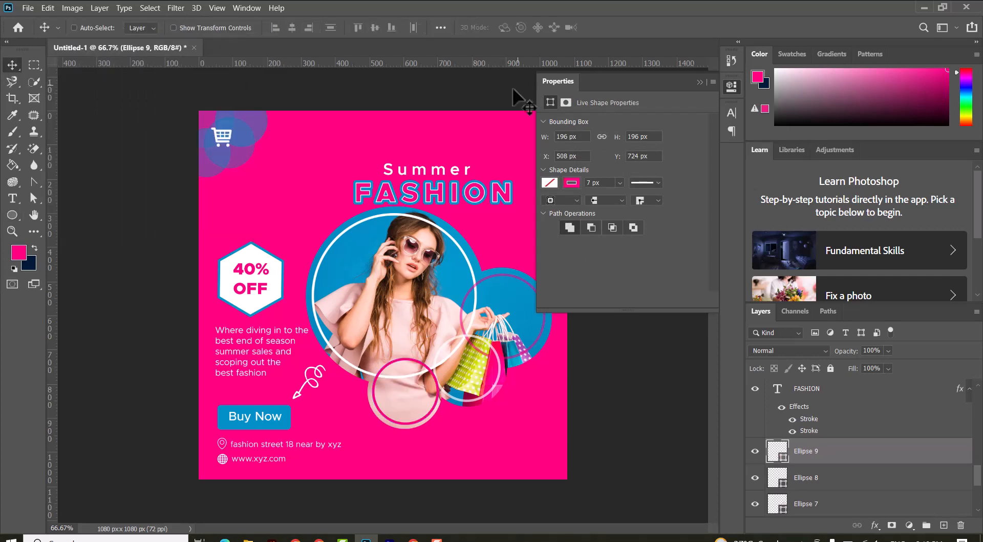
# Step: Add a layer mask to the 251 px pink ring and brush out its part over the woman's hand
pyautogui.rightClick(487, 295)
pyautogui.click(517, 288)
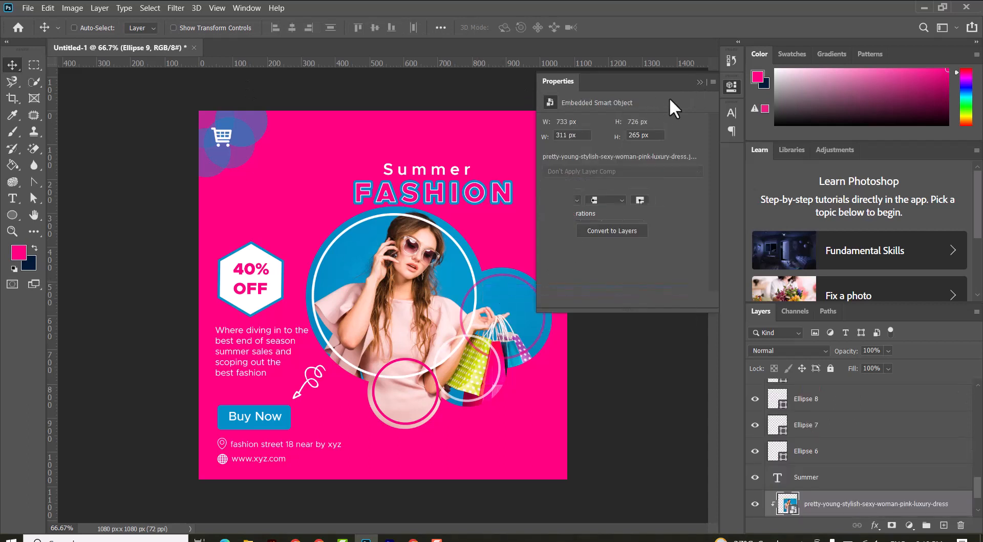
pyautogui.rightClick(492, 285)
pyautogui.click(517, 296)
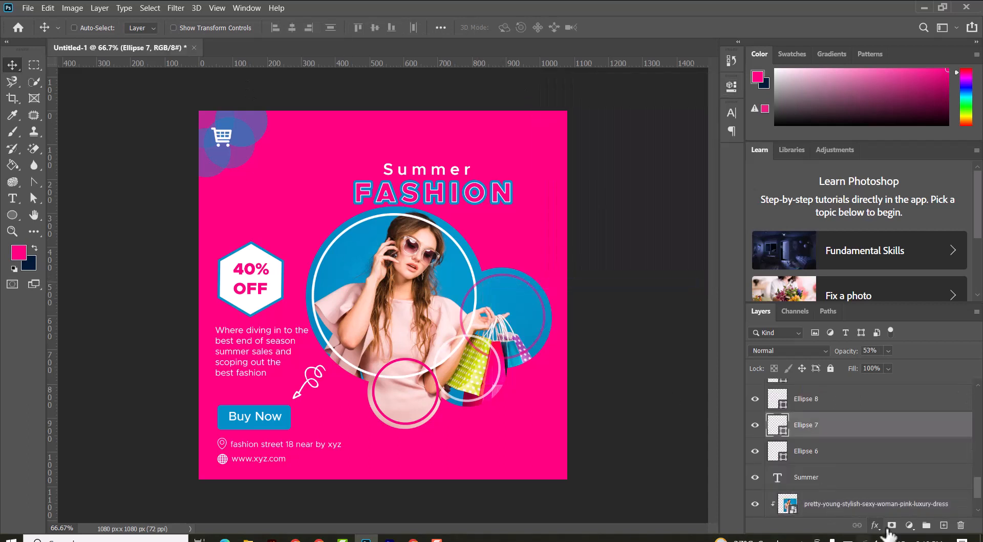
pyautogui.click(892, 525)
pyautogui.click(13, 132)
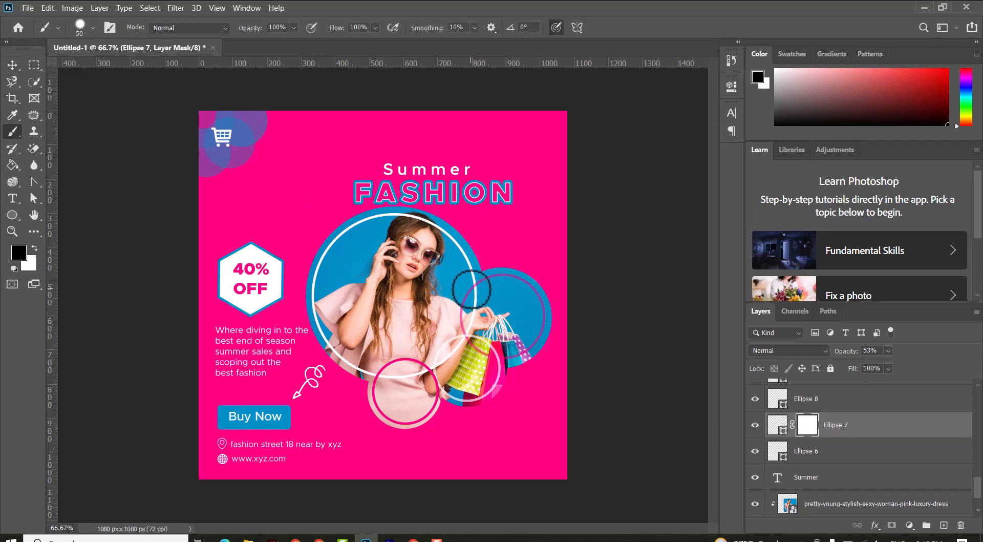
pyautogui.moveTo(468, 298); pyautogui.dragTo(459, 331)
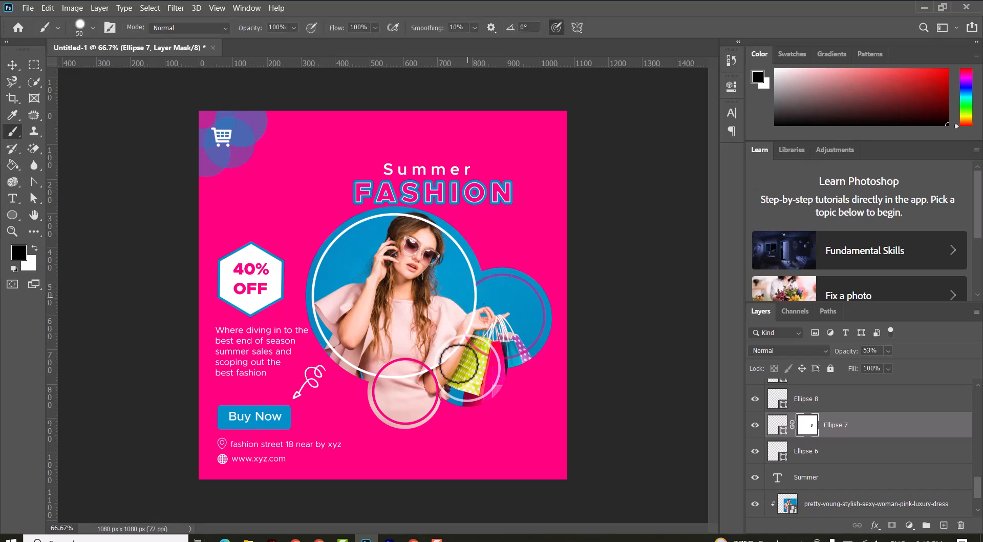
# Step: Add a layer mask to the white ring around the bags and brush out the segment crossing the bags
pyautogui.click(12, 66)
pyautogui.click(850, 405)
pyautogui.click(892, 525)
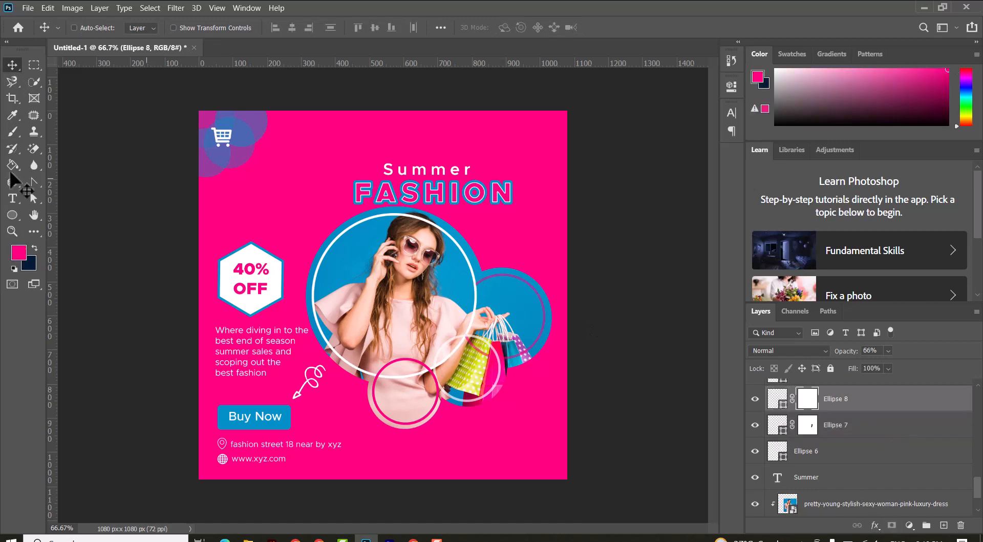
pyautogui.click(12, 132)
pyautogui.moveTo(461, 333)
pyautogui.mouseDown()
pyautogui.moveTo(432, 360)
pyautogui.moveTo(460, 339)
pyautogui.mouseUp()
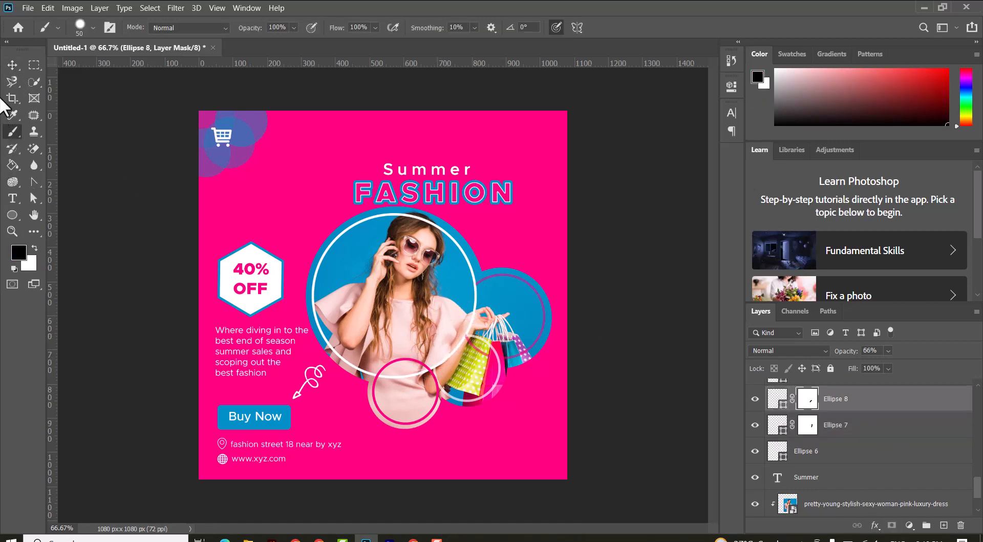
# Step: Add a layer mask to the lower pink ring and brush out its part overlapping the main photo
pyautogui.click(12, 66)
pyautogui.scroll(1, 835, 402)
pyautogui.click(835, 402)
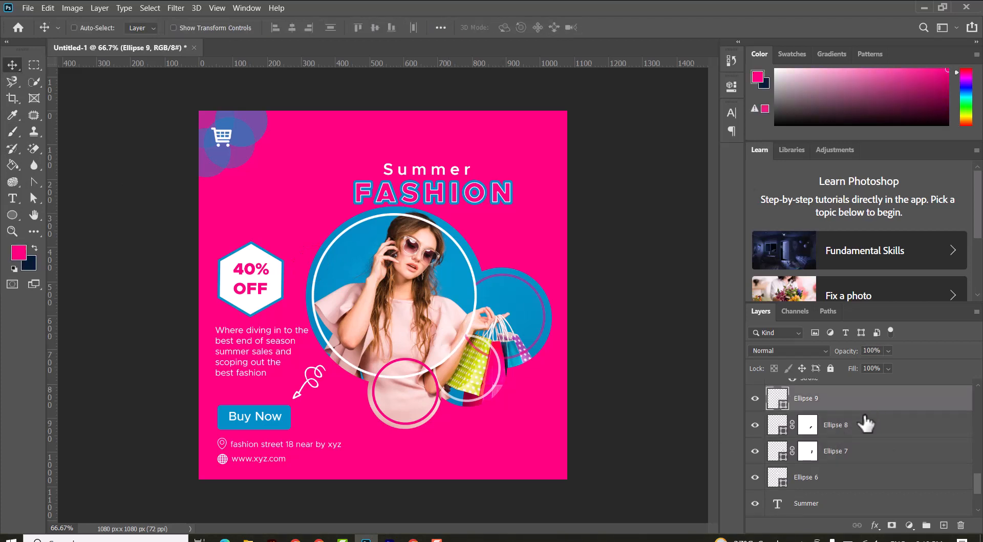
pyautogui.click(892, 525)
pyautogui.click(13, 133)
pyautogui.moveTo(379, 371)
pyautogui.mouseDown()
pyautogui.moveTo(434, 364)
pyautogui.moveTo(423, 362)
pyautogui.mouseUp()
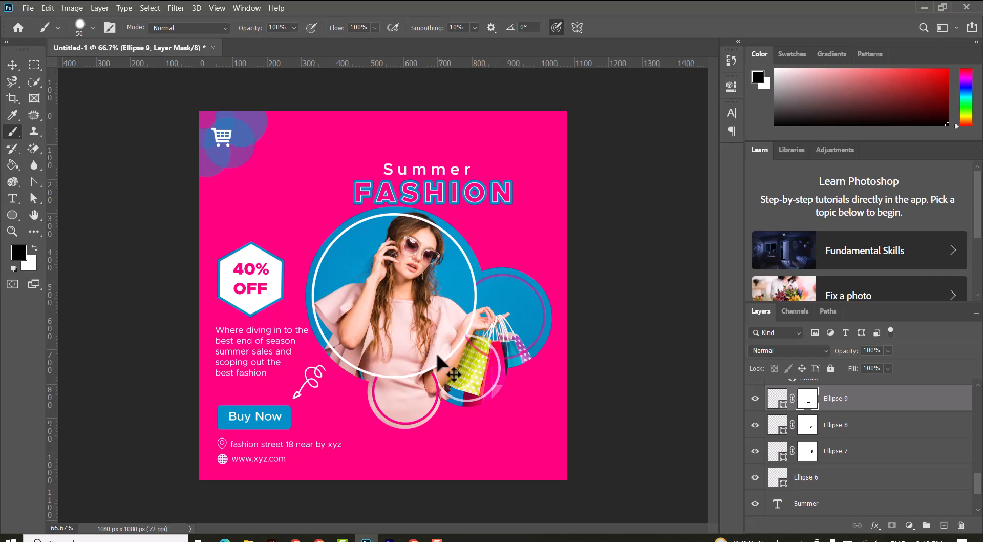
# Step: Undo the last mask stroke on the lower pink ring and repaint its mask where it overlaps the main photo
pyautogui.hotkey('ctrl', 'z')
pyautogui.moveTo(426, 364); pyautogui.dragTo(382, 368)
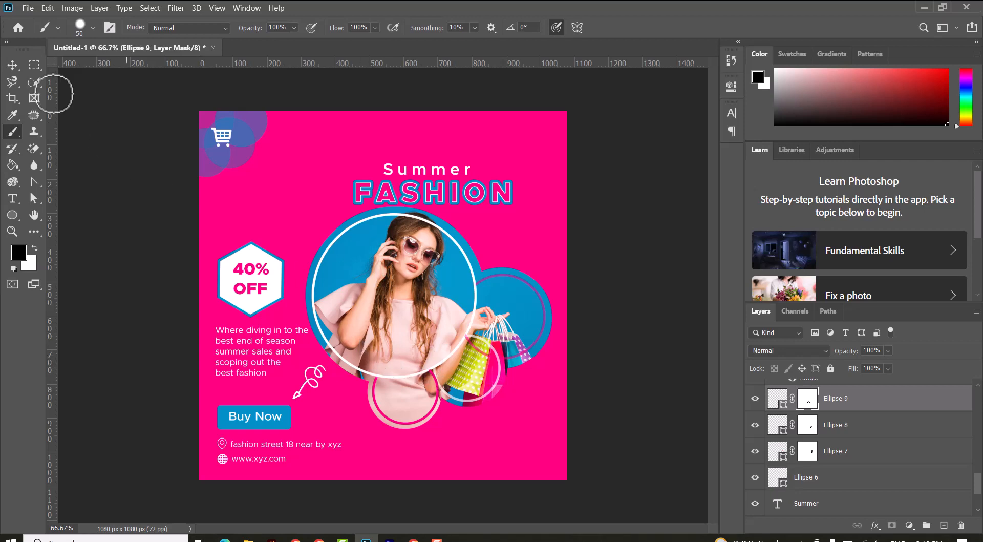
pyautogui.click(12, 65)
pyautogui.hotkey('ctrl', '-')
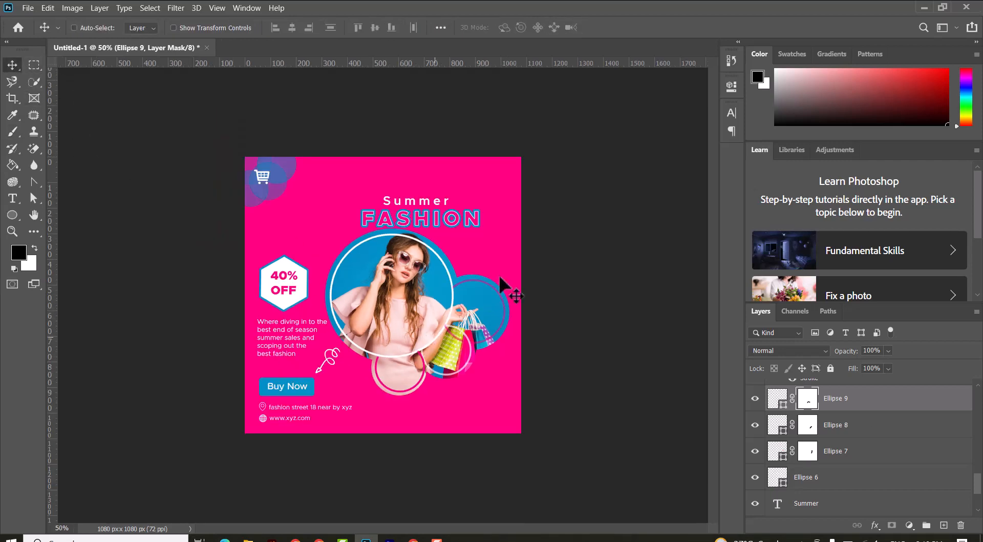
# Step: Select the Summer text layer and place the 8679847_arrow_drop_left_fill_icon file from the Summer Fashion folder into the design
pyautogui.rightClick(402, 210)
pyautogui.click(418, 206)
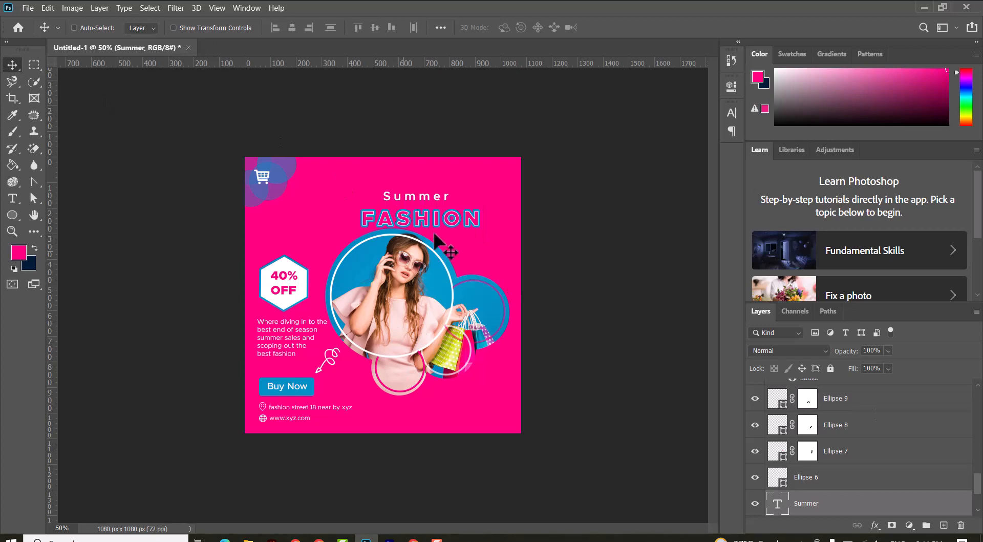
pyautogui.scroll(2, 927, 456)
pyautogui.scroll(5, 927, 456)
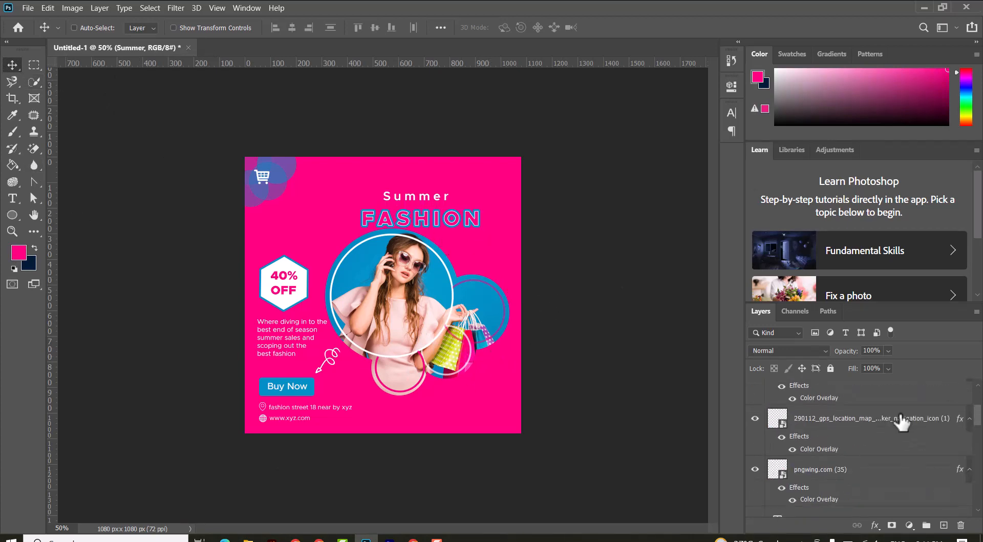
pyautogui.click(249, 538)
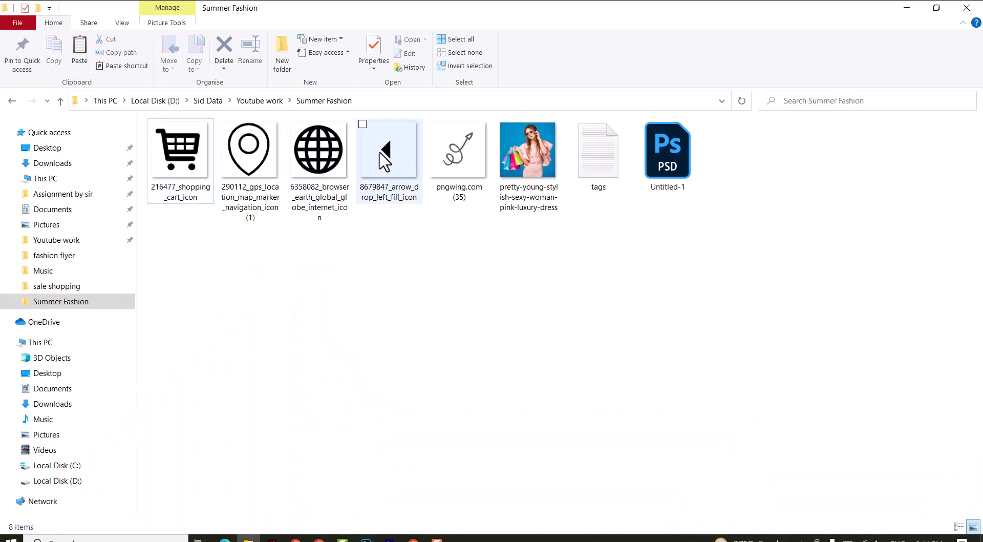
pyautogui.moveTo(387, 153); pyautogui.dragTo(507, 210)
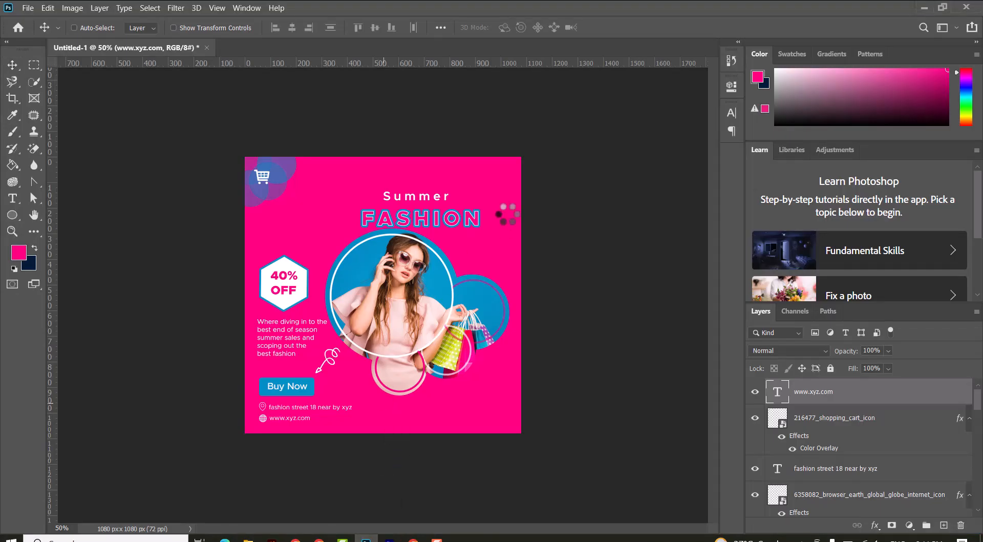
# Step: Rotate the arrow icon -90°, scale it down to a small triangle and position it in the lower-right corner
pyautogui.moveTo(436, 126); pyautogui.dragTo(286, 166)
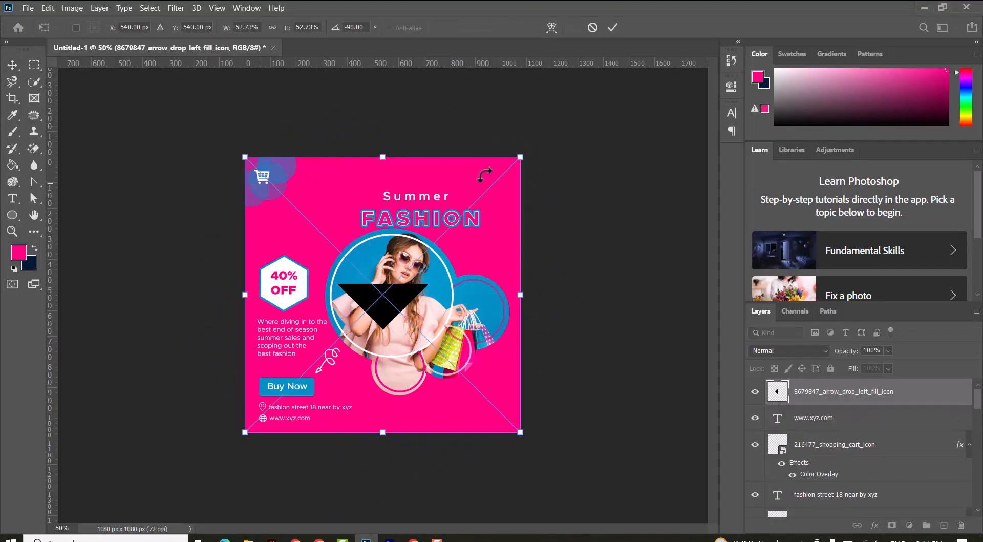
pyautogui.moveTo(523, 153); pyautogui.dragTo(286, 344)
pyautogui.click(612, 27)
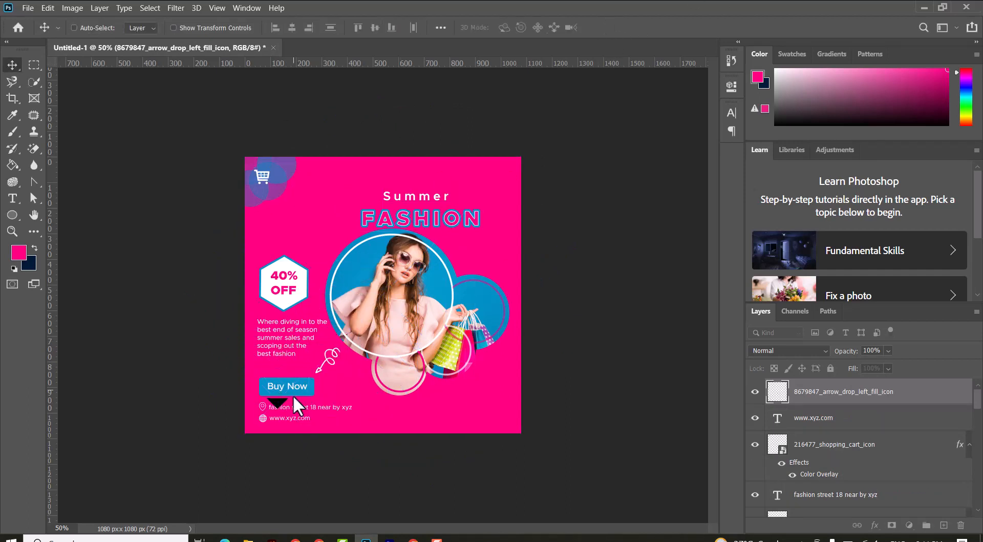
pyautogui.moveTo(293, 395); pyautogui.dragTo(453, 404)
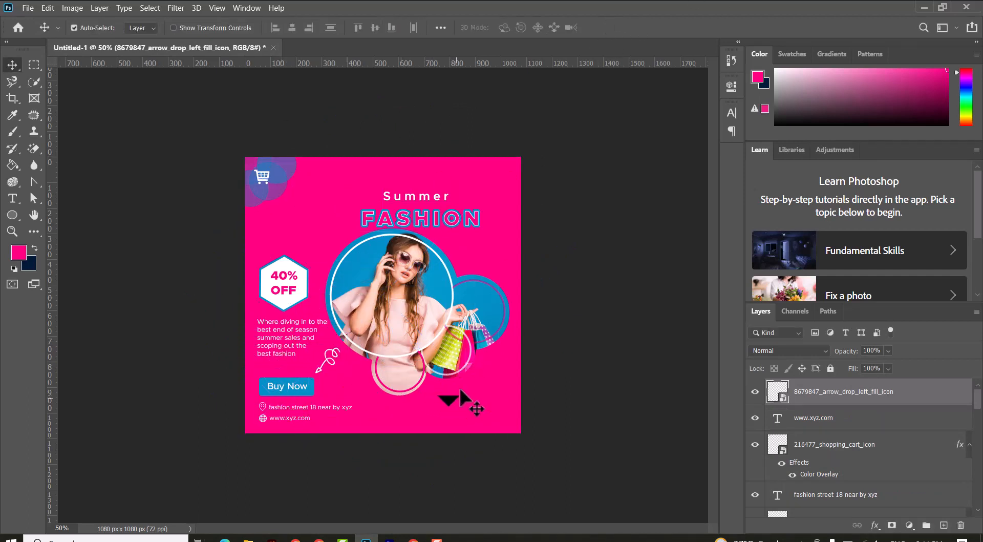
pyautogui.hotkey('ctrl', 't')
pyautogui.moveTo(479, 366); pyautogui.dragTo(460, 395)
pyautogui.press('Return')
# Step: Paste the white Color Overlay style onto the triangle and duplicate it into a horizontal row of four
pyautogui.rightClick(936, 392)
pyautogui.click(821, 334)
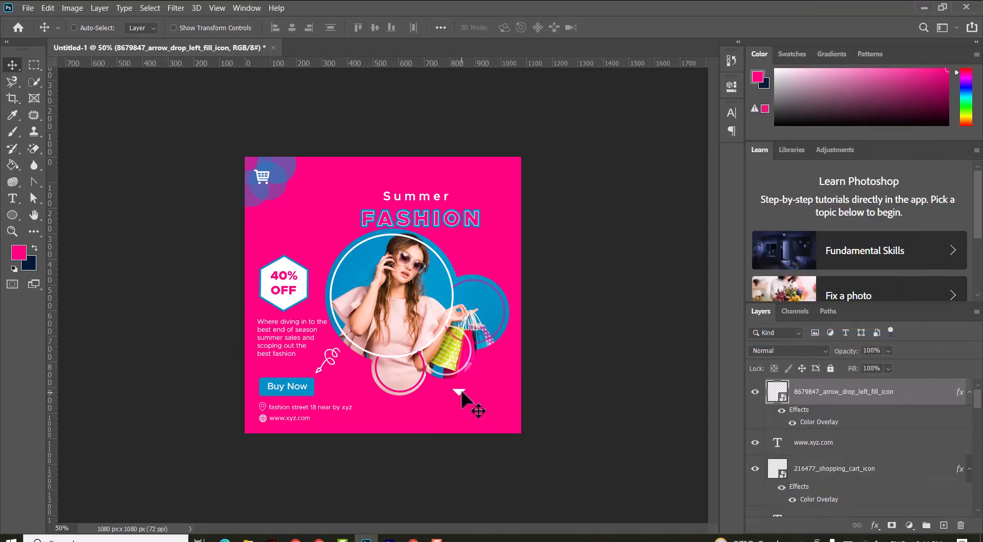
pyautogui.moveTo(456, 389); pyautogui.dragTo(491, 397)
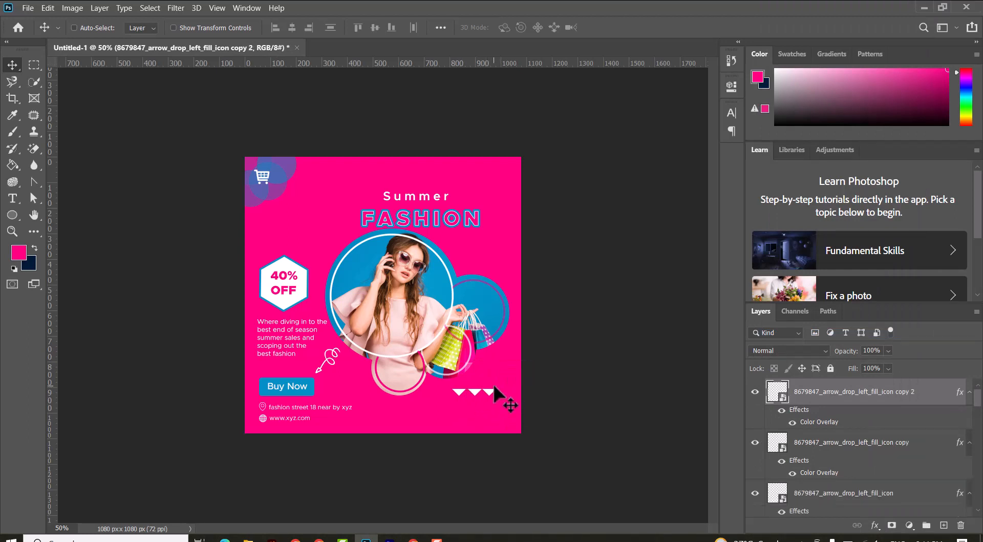
pyautogui.moveTo(495, 398); pyautogui.dragTo(510, 397)
# Step: Select the four triangles and duplicate the row downward into a grid of three rows
pyautogui.scroll(-1, 876, 487)
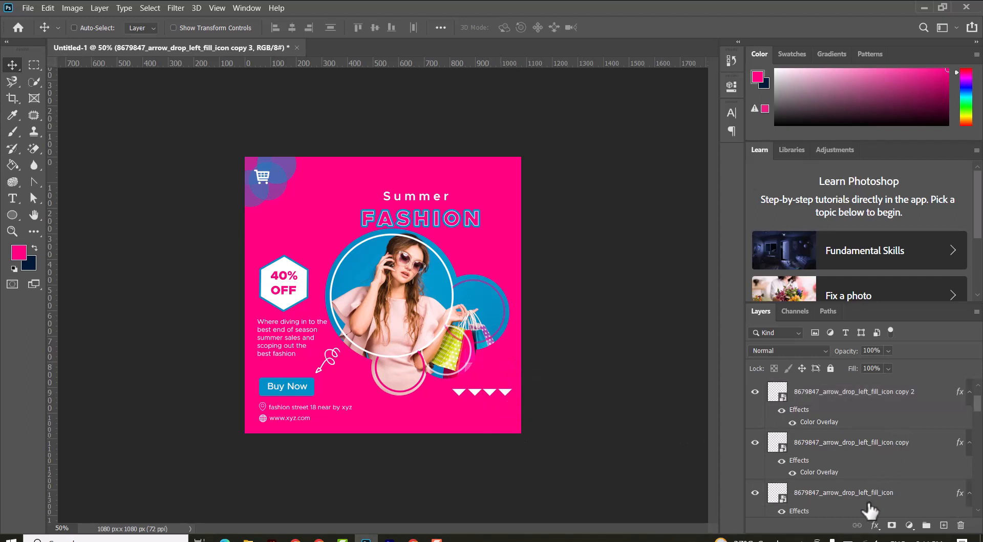
pyautogui.keyDown('shift'); pyautogui.click(876, 495); pyautogui.keyUp('shift')
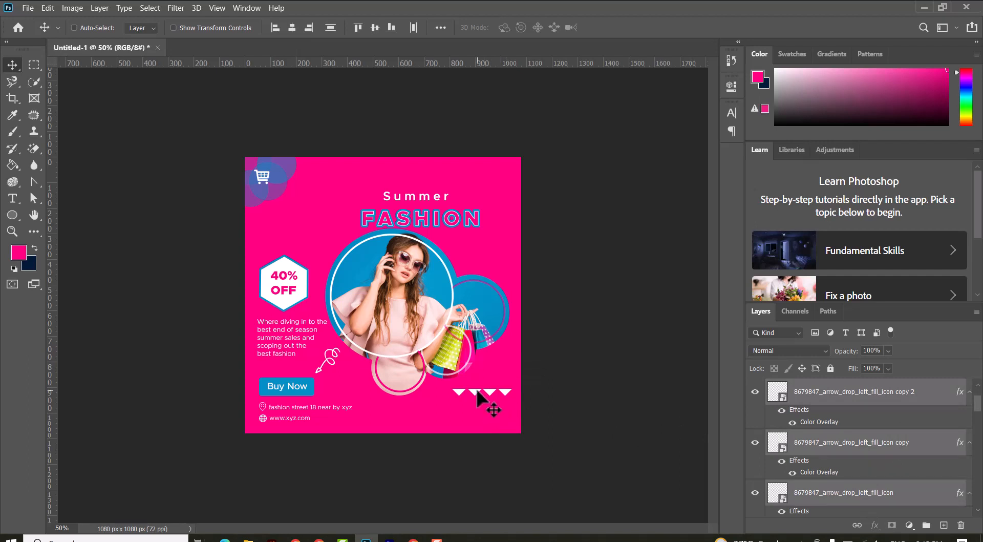
pyautogui.moveTo(478, 393); pyautogui.dragTo(479, 425)
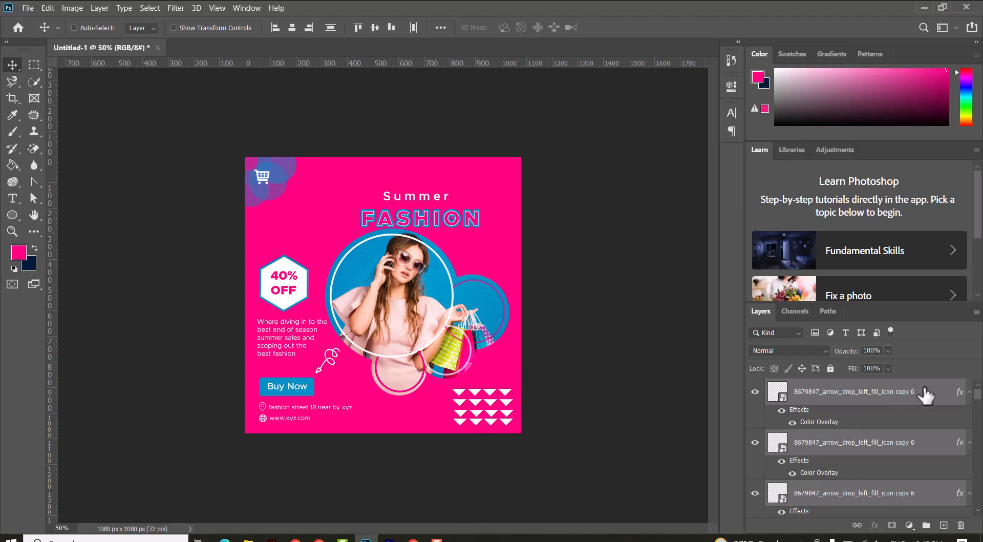
# Step: Select all triangle layers and group them into Group 1, collapsing the group
pyautogui.click(919, 400)
pyautogui.scroll(-5, 922, 425)
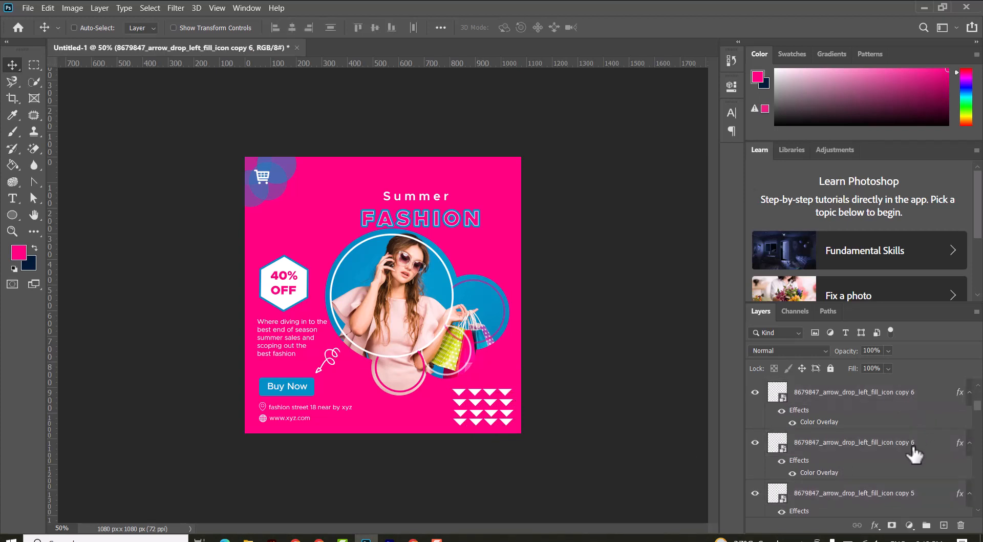
pyautogui.keyDown('shift'); pyautogui.click(909, 456); pyautogui.keyUp('shift')
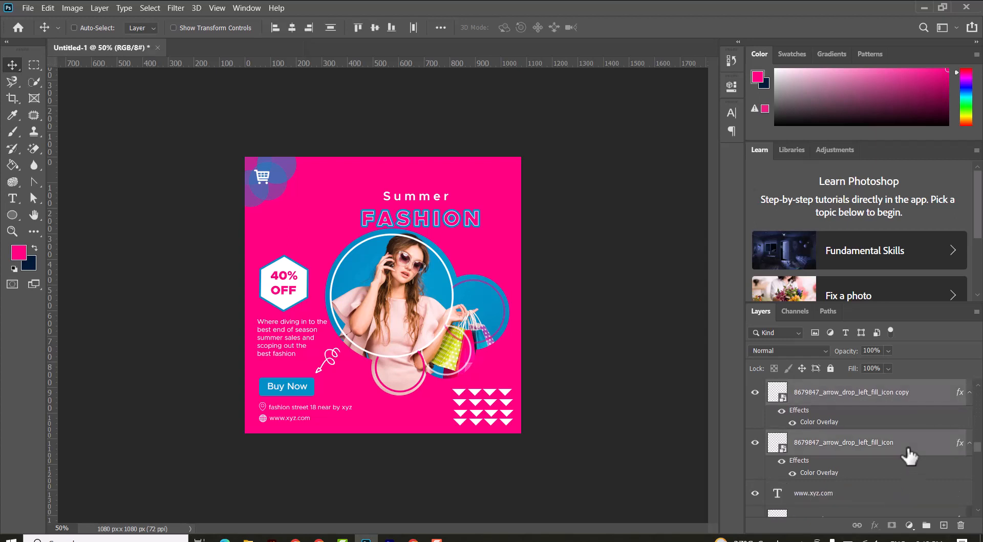
pyautogui.hotkey('ctrl', 'g')
pyautogui.click(755, 387)
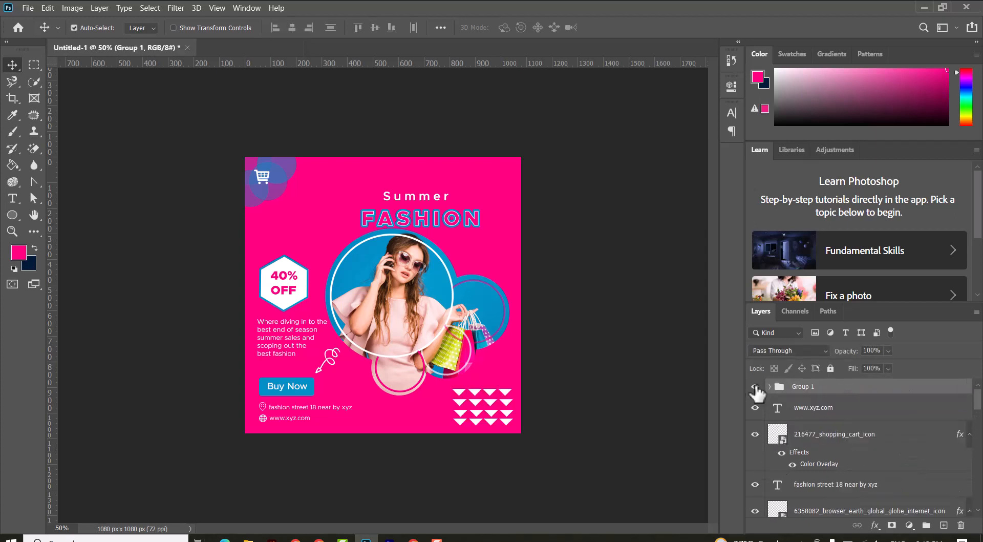
# Step: Scale the triangle group down toward the lower-right corner of the post
pyautogui.hotkey('ctrl', 't')
pyautogui.moveTo(513, 389); pyautogui.dragTo(491, 410)
pyautogui.press('Return')
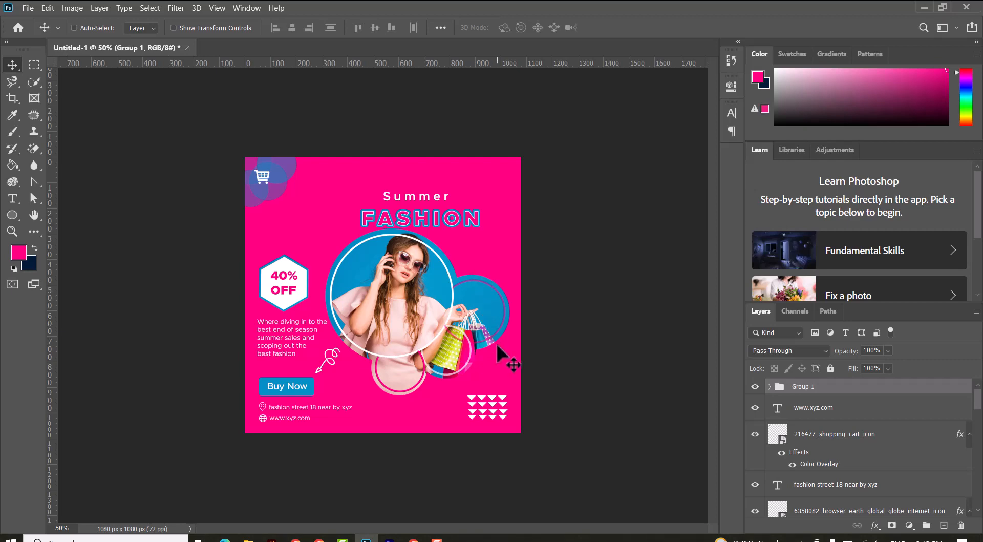
pyautogui.hotkey('ctrl', '+')
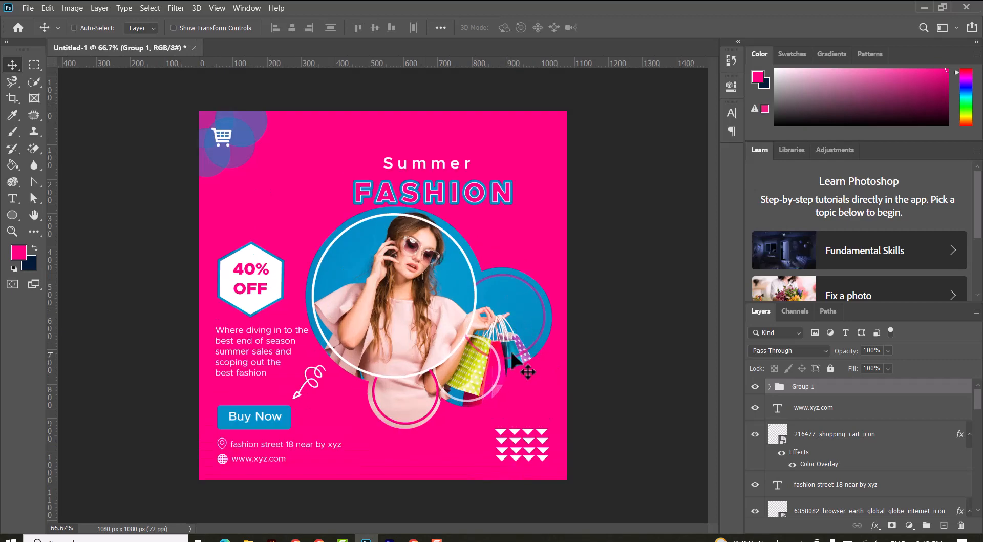
pyautogui.hotkey('ctrl', '-')
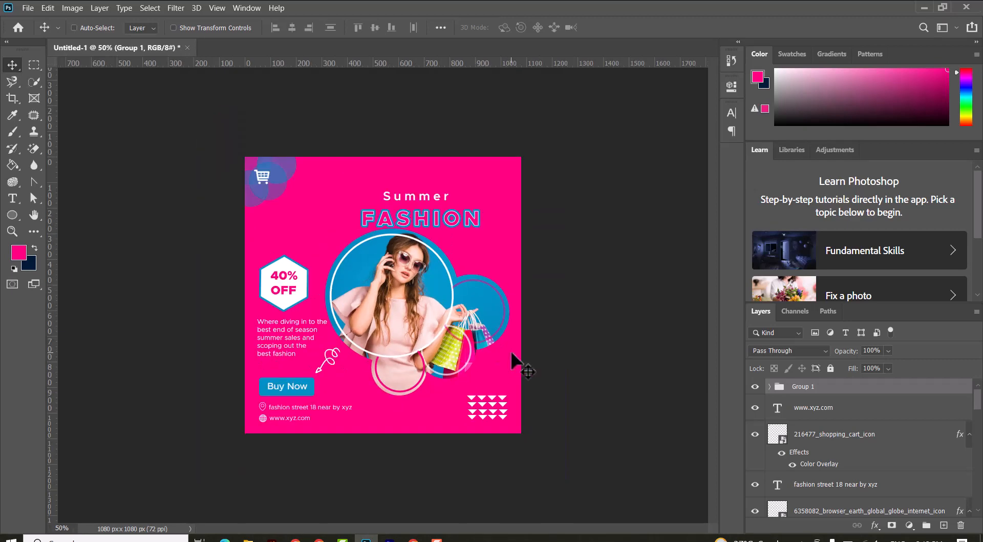